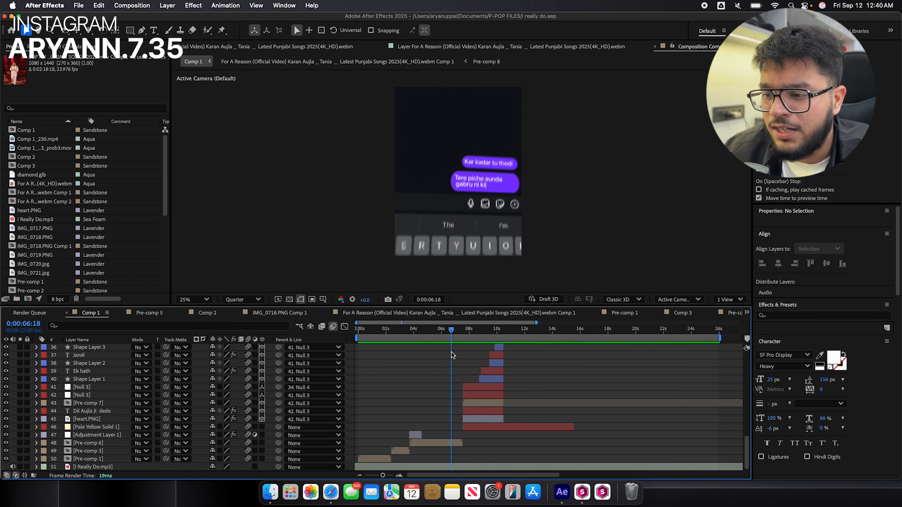
# Examine the finished record-cover animation at the start of Comp 1 and the layers and keyframes inside Pre-comp 1.
pyautogui.press('Home')
pyautogui.moveTo(360, 331); pyautogui.dragTo(381, 330)
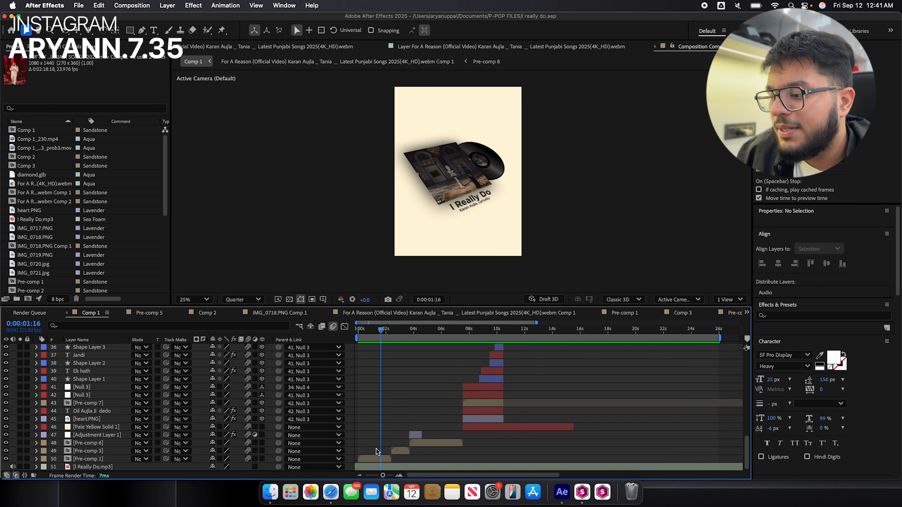
pyautogui.doubleClick(376, 459)
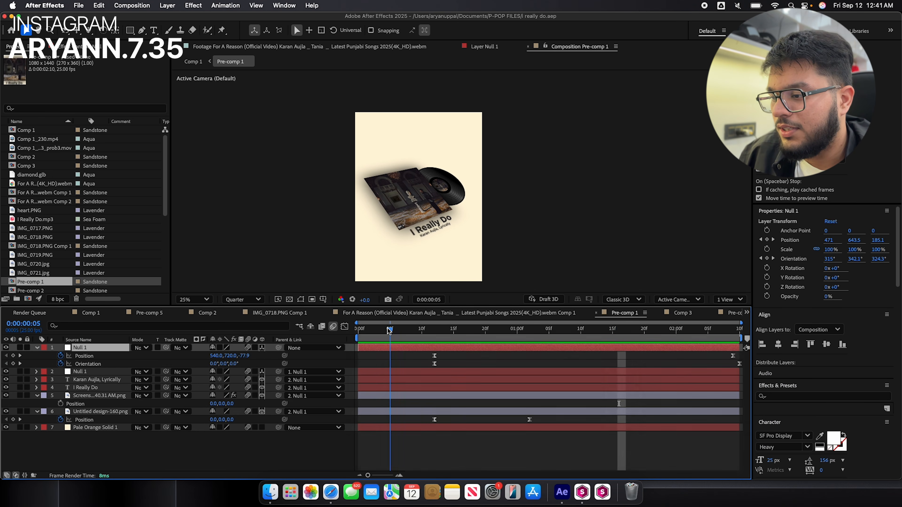
pyautogui.moveTo(391, 331); pyautogui.dragTo(349, 441)
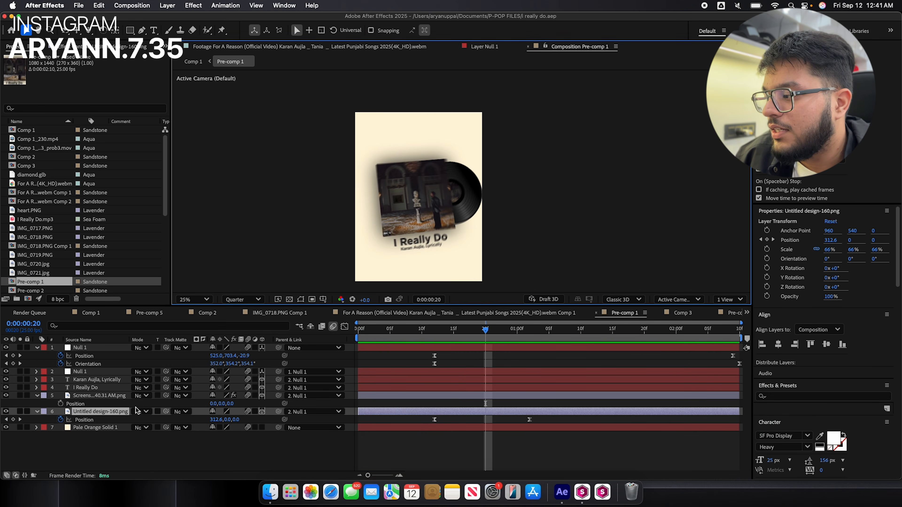
pyautogui.click(125, 397)
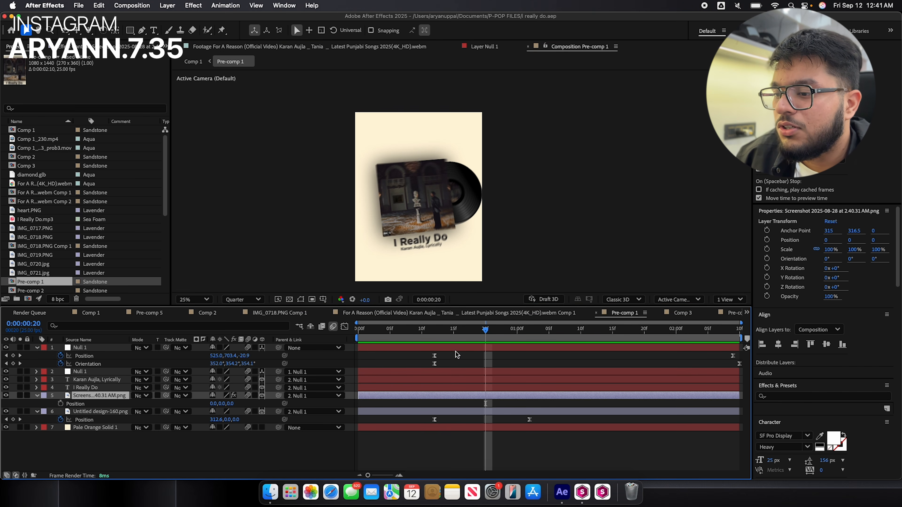
pyautogui.moveTo(458, 332); pyautogui.dragTo(433, 333)
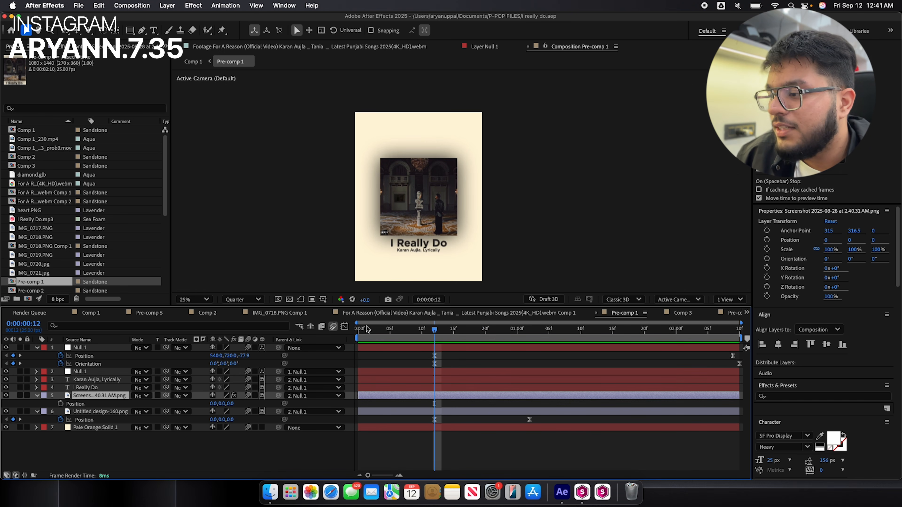
# Create a new composition, Comp 4, with its height set to 1440 px.
pyautogui.press('super+n')
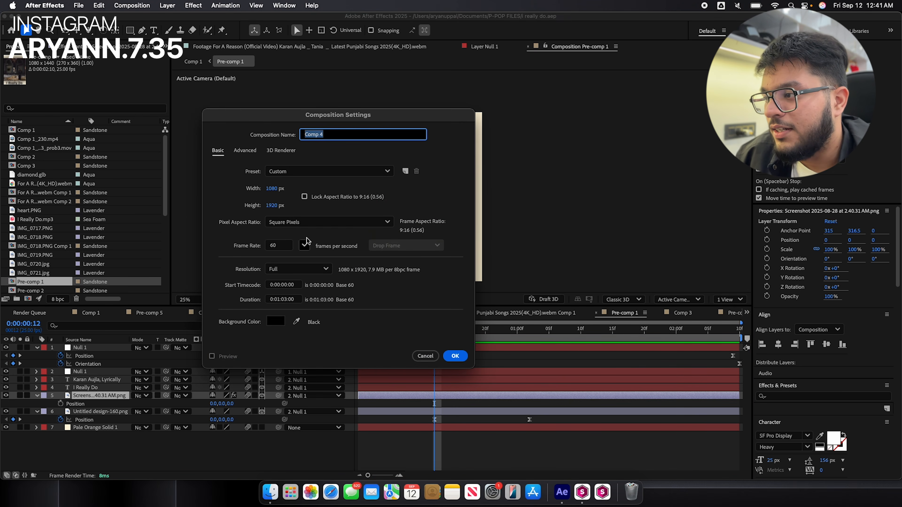
pyautogui.click(275, 206)
pyautogui.write('1440')
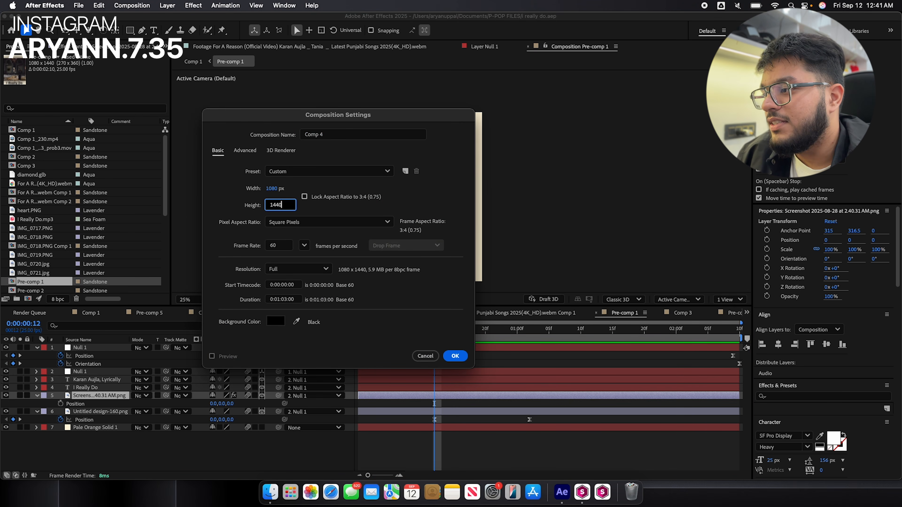
pyautogui.press('Return')
# Add the album cover screenshot ending in 40.31 AM.png to Comp 4 and scale it to 118%.
pyautogui.scroll(-5, 37, 254)
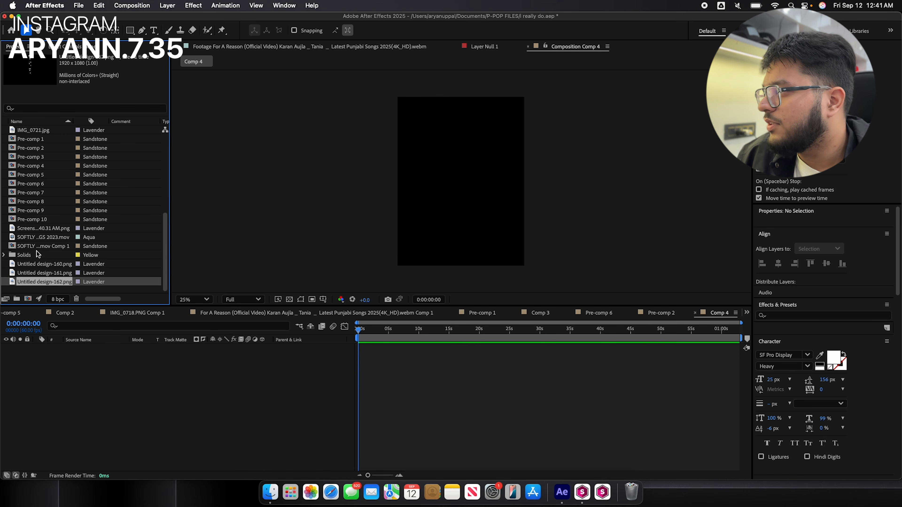
pyautogui.click(35, 202)
pyautogui.scroll(4, 39, 186)
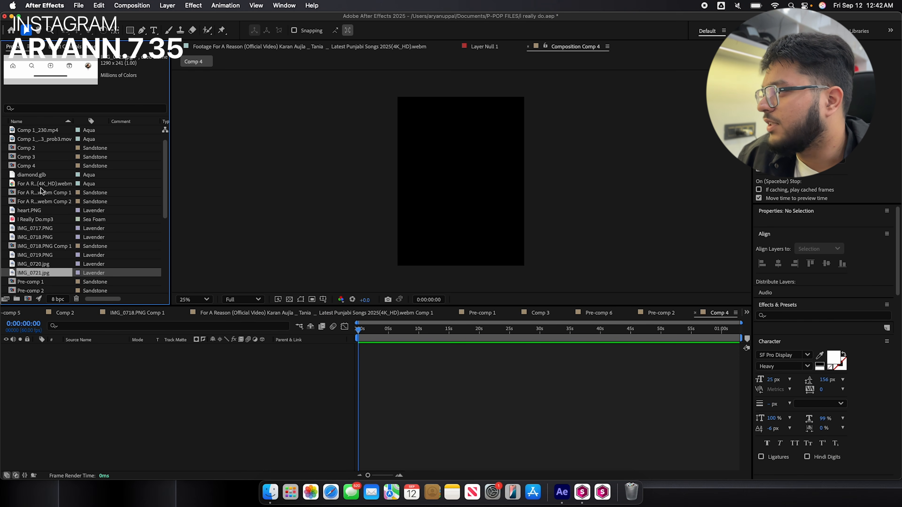
pyautogui.scroll(-5, 54, 250)
pyautogui.click(47, 245)
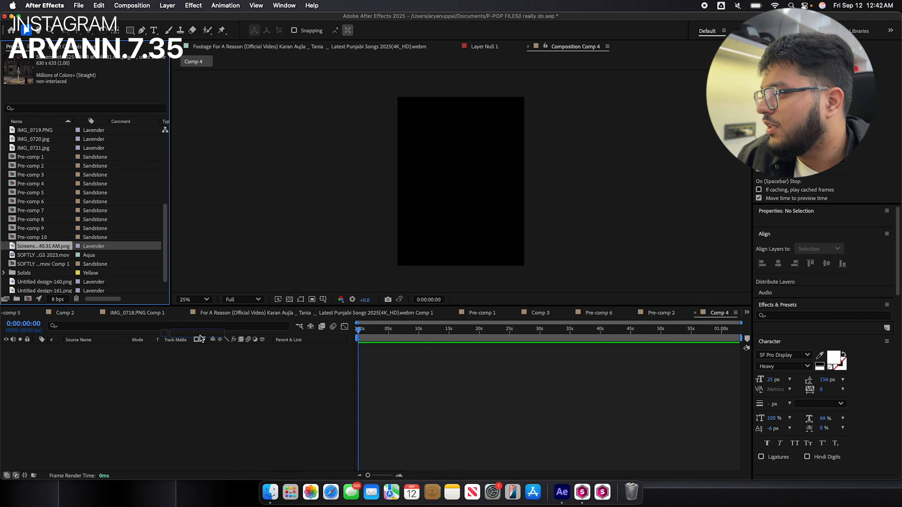
pyautogui.moveTo(47, 245); pyautogui.dragTo(154, 383)
pyautogui.press('s')
pyautogui.moveTo(224, 356); pyautogui.dragTo(237, 356)
# Create a comp-sized pale cream solid as the background and place it beneath the album cover layer.
pyautogui.click(168, 6)
pyautogui.moveTo(188, 20)
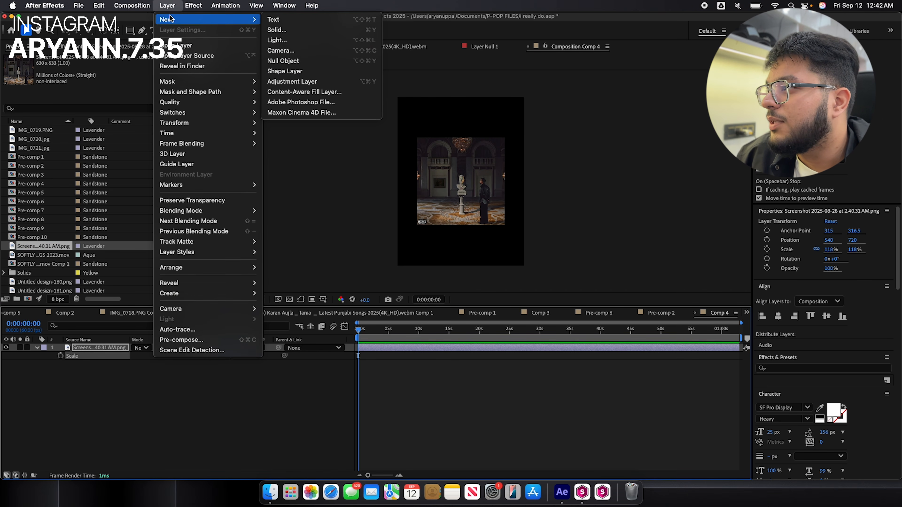
pyautogui.click(307, 32)
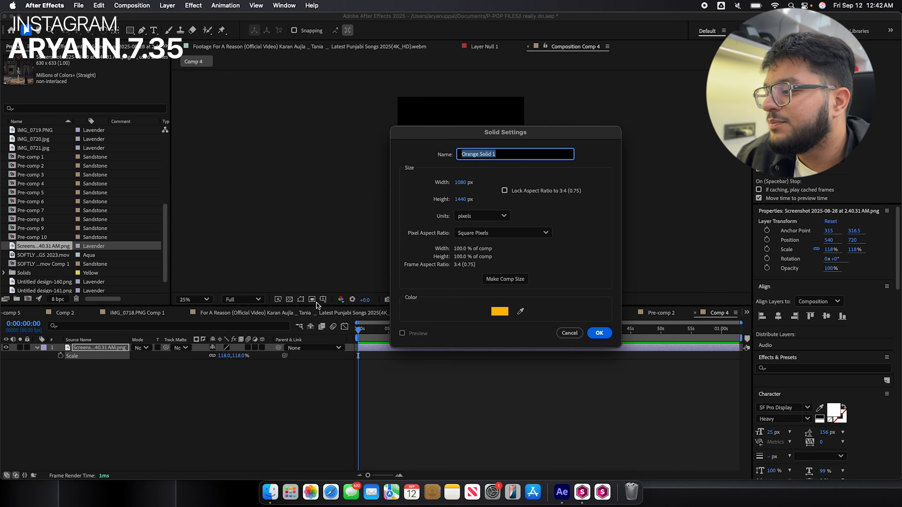
pyautogui.click(506, 313)
pyautogui.moveTo(524, 234); pyautogui.dragTo(514, 135)
pyautogui.click(695, 177)
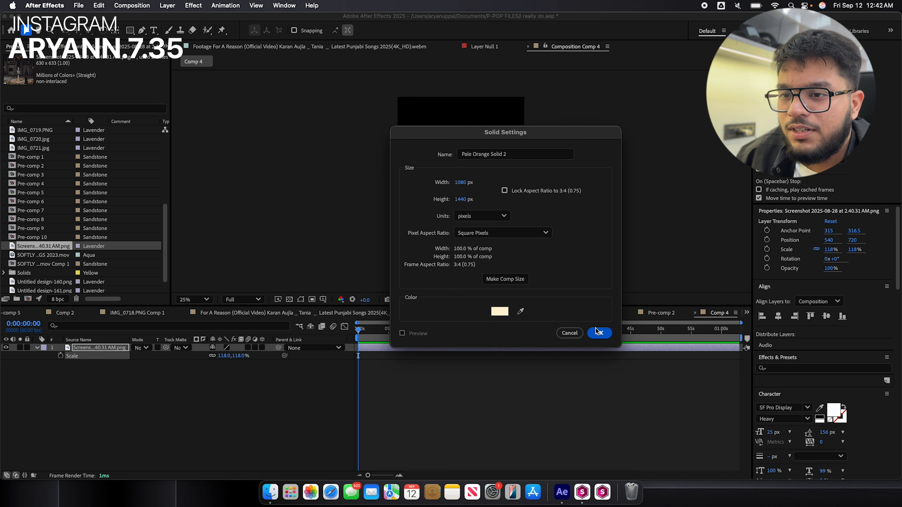
pyautogui.click(600, 332)
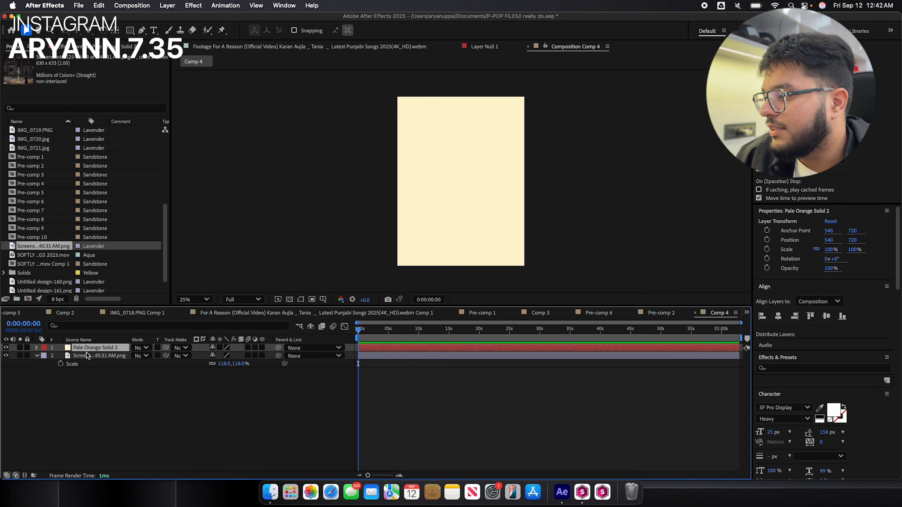
pyautogui.moveTo(87, 356); pyautogui.dragTo(93, 372)
# Apply Drop Shadow to the album cover with 81% opacity and 74 softness, and make the layer 3D.
pyautogui.click(795, 368)
pyautogui.write('drop shad')
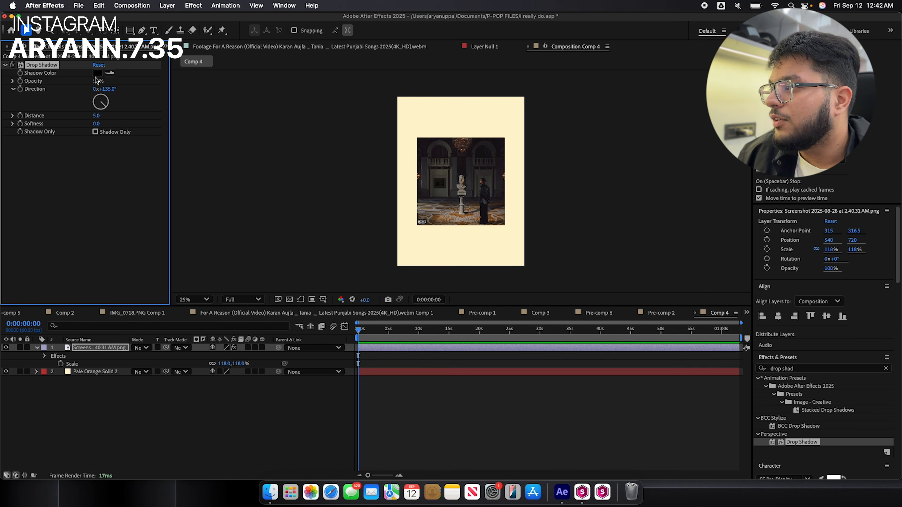
pyautogui.moveTo(96, 81); pyautogui.dragTo(115, 85)
pyautogui.moveTo(97, 123); pyautogui.dragTo(139, 129)
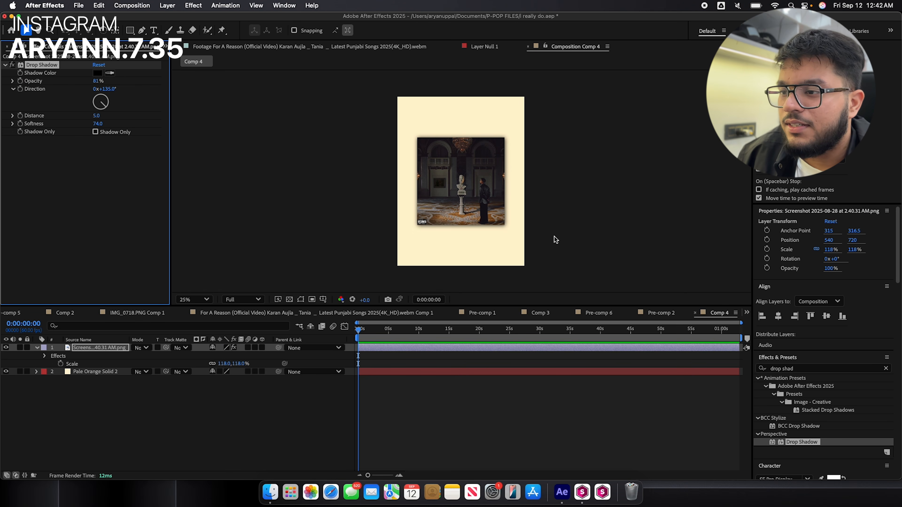
pyautogui.click(262, 348)
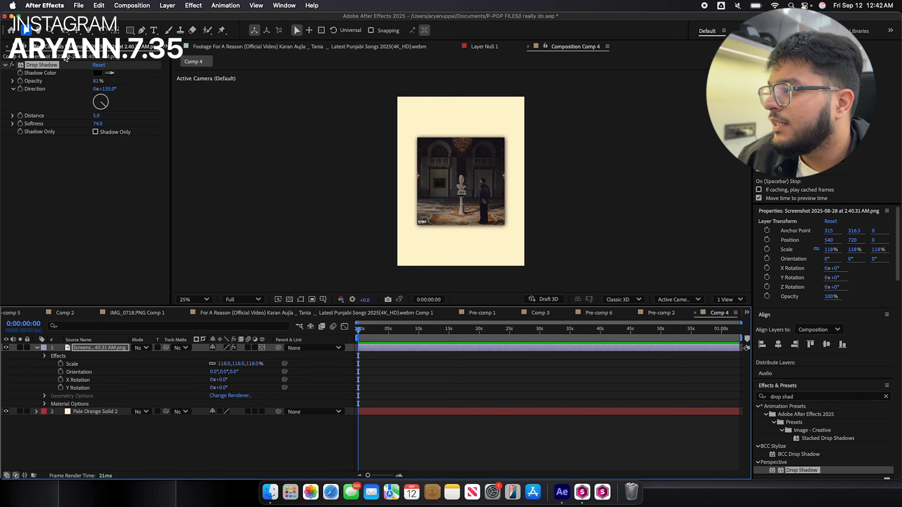
# Look through the project files and inspect how the vinyl record appears beside the cover in Comp 1.
pyautogui.scroll(1, 68, 48)
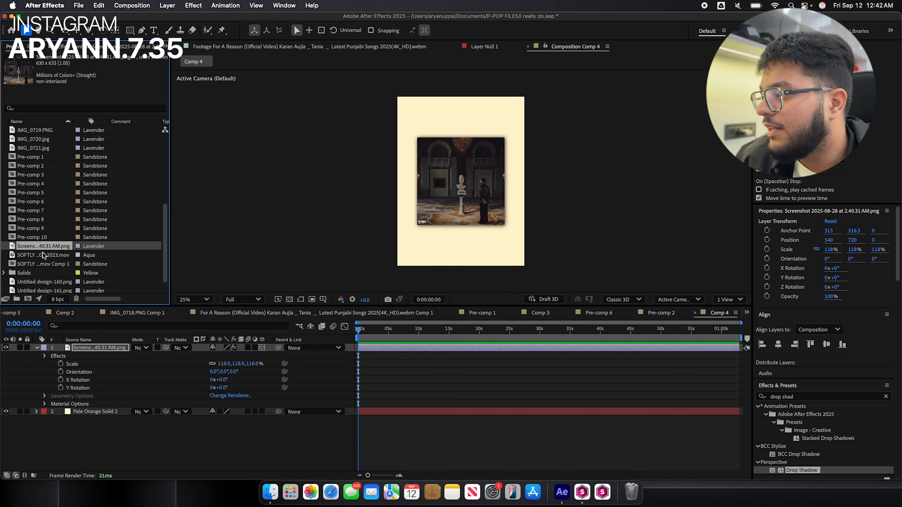
pyautogui.scroll(-2, 50, 267)
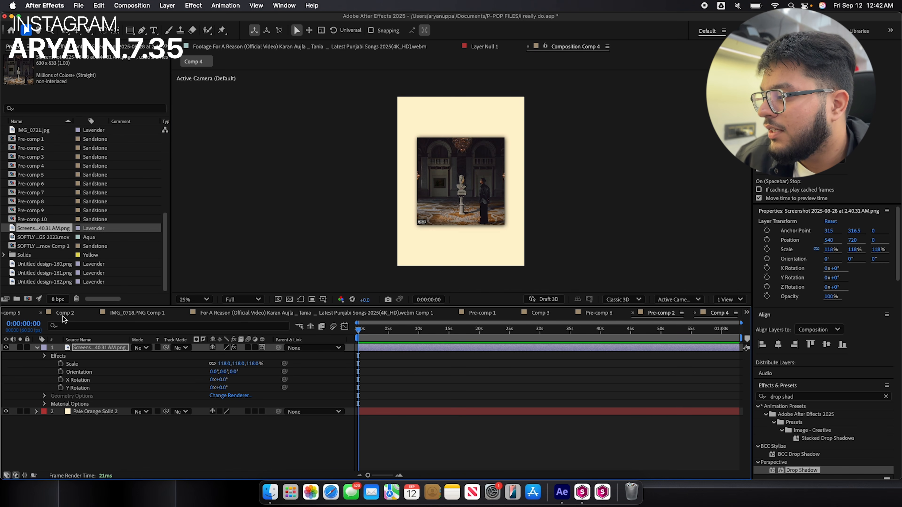
pyautogui.scroll(10, 52, 316)
pyautogui.click(89, 314)
pyautogui.click(378, 331)
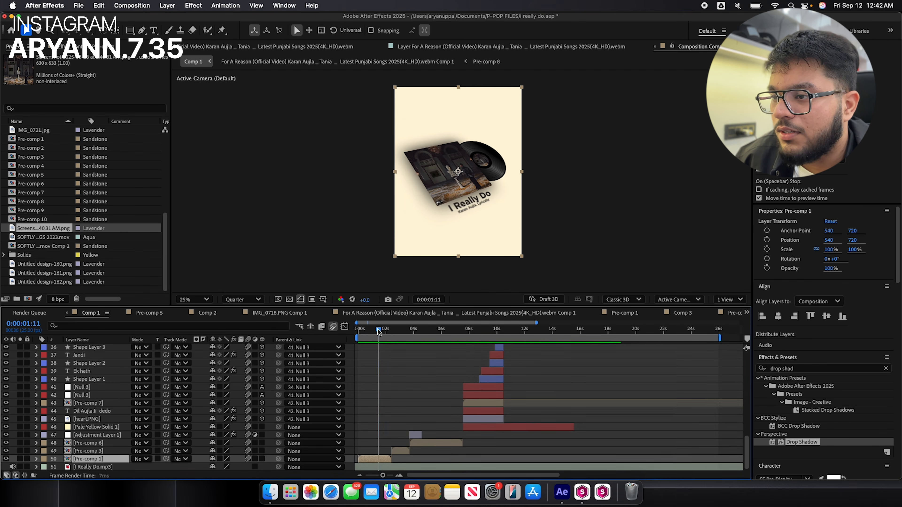
# Switch to Safari and open the blank flower design in Canva.
pyautogui.click(336, 483)
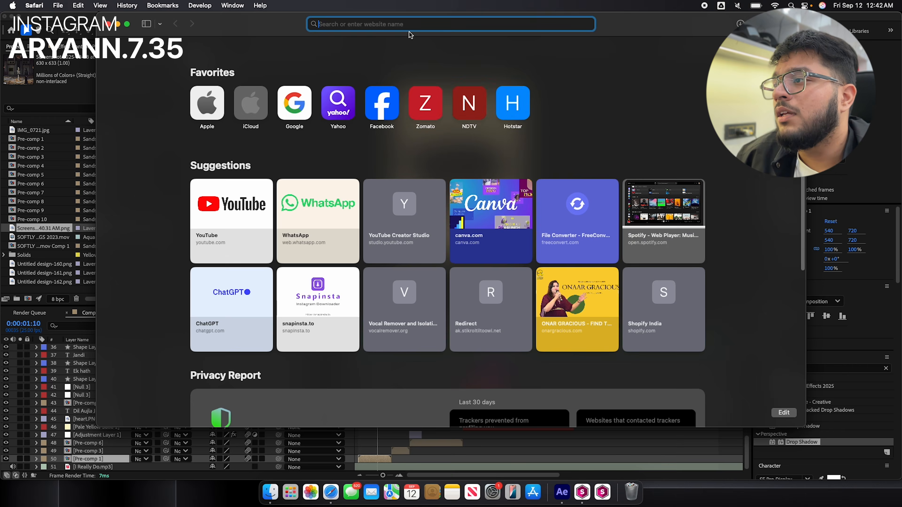
pyautogui.write('canva')
pyautogui.press('Return')
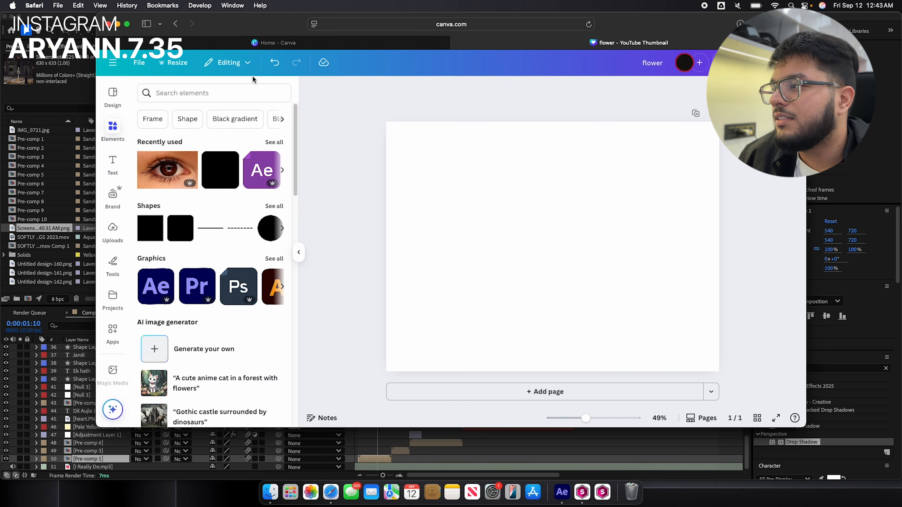
# Search the elements for vinyl and place the black record with the orange label centred on the page.
pyautogui.click(235, 91)
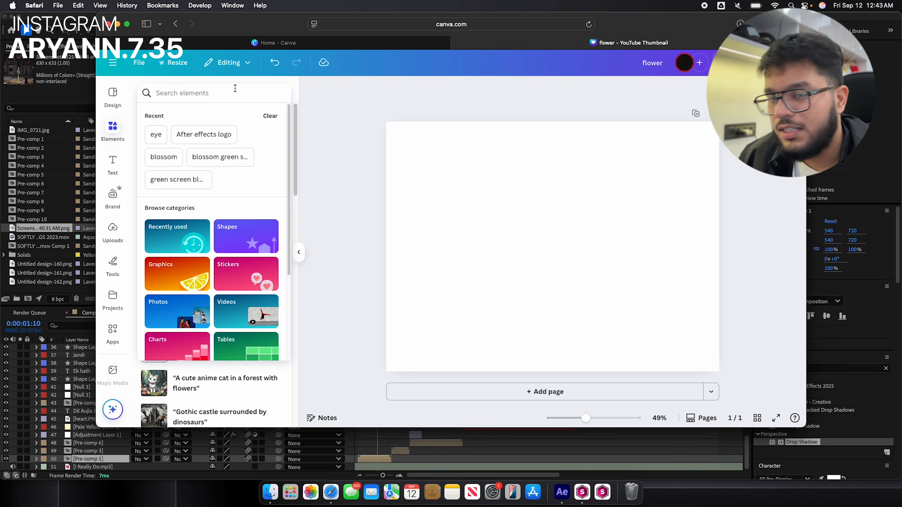
pyautogui.write('vinyl')
pyautogui.press('Return')
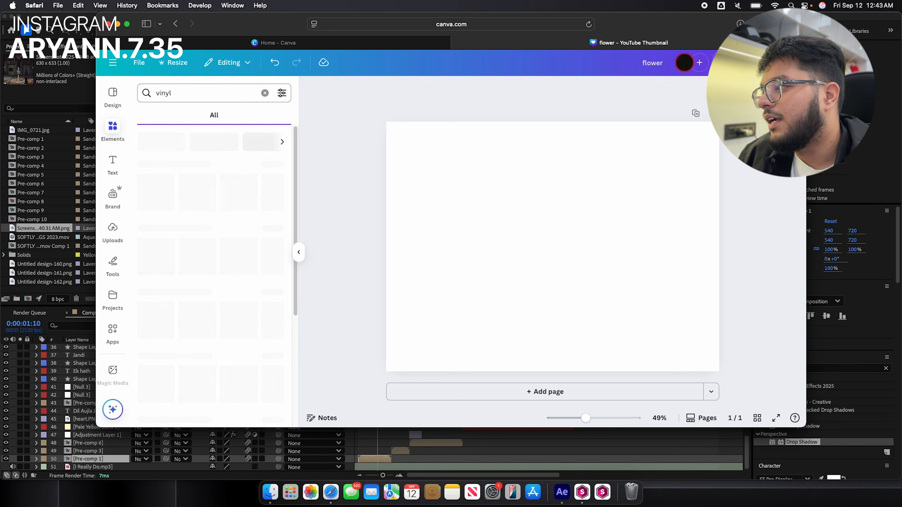
pyautogui.click(156, 192)
pyautogui.moveTo(577, 244)
pyautogui.mouseDown()
pyautogui.moveTo(606, 244)
pyautogui.moveTo(578, 244)
pyautogui.mouseUp()
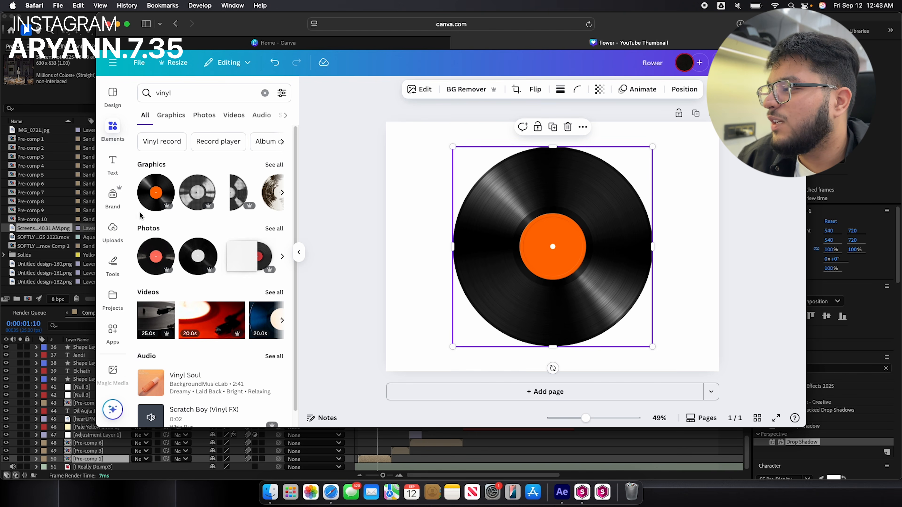
# Add the uploaded album cover to the design and create a circular cutout of it with Shape Cropper.
pyautogui.click(120, 233)
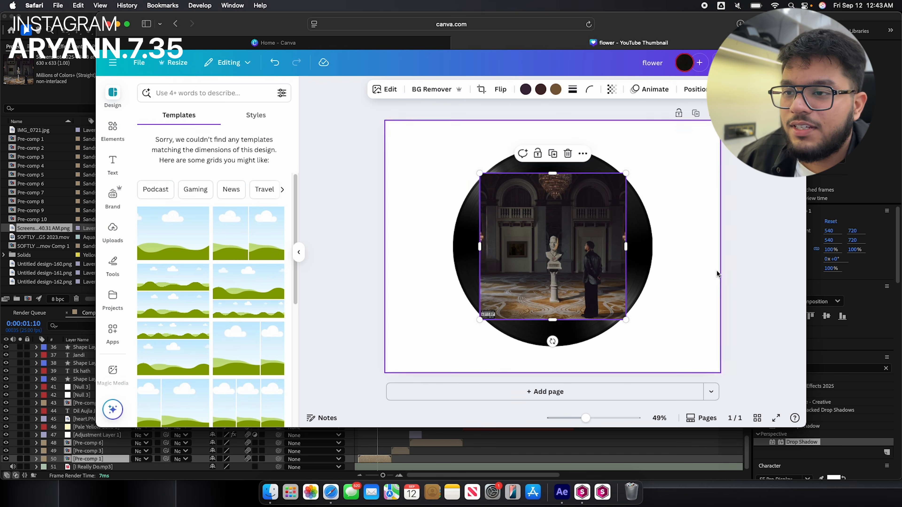
pyautogui.moveTo(575, 245); pyautogui.dragTo(579, 267)
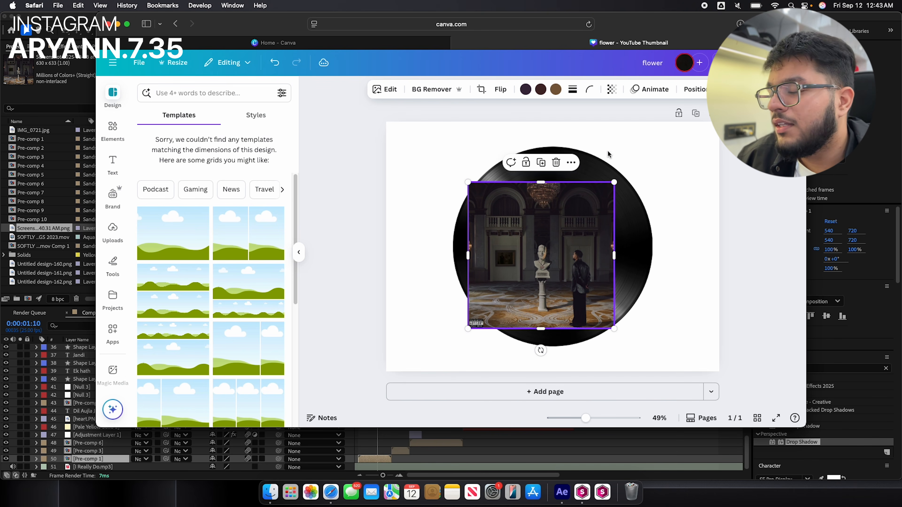
pyautogui.click(387, 89)
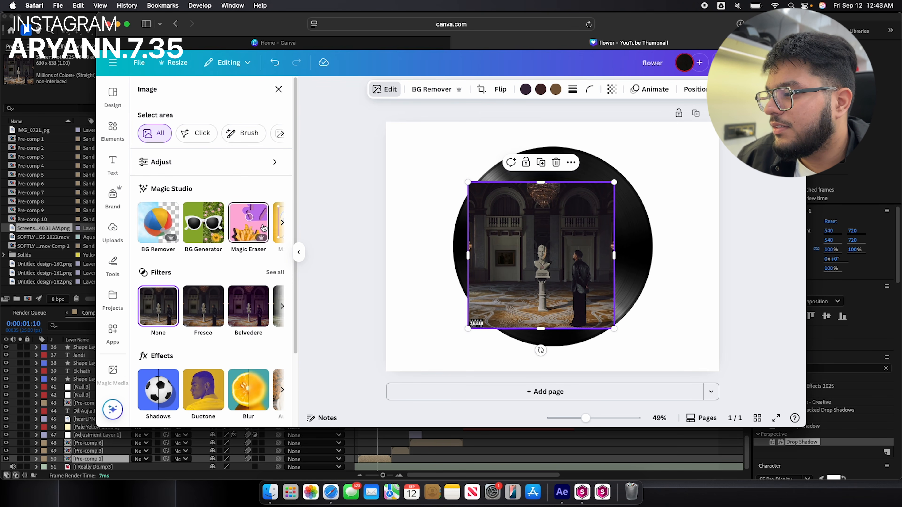
pyautogui.click(282, 224)
pyautogui.scroll(-3, 259, 284)
pyautogui.click(283, 382)
pyautogui.click(166, 374)
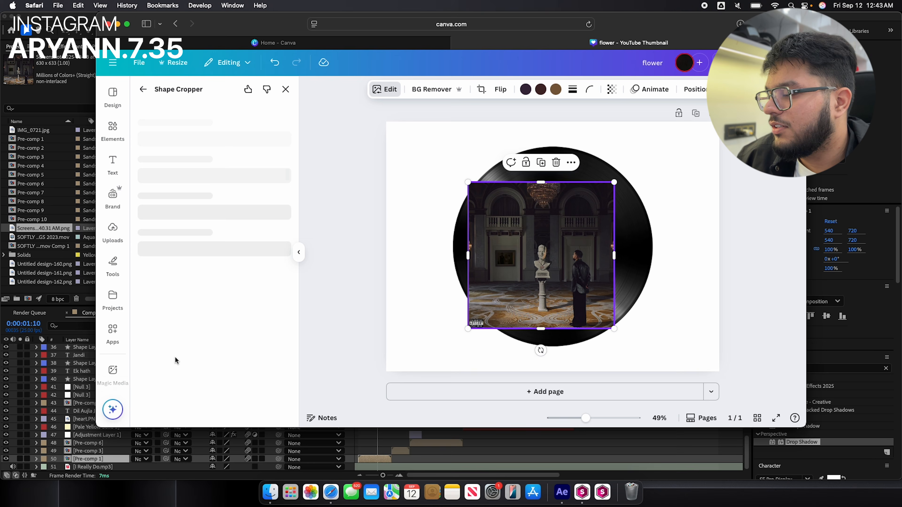
pyautogui.click(148, 378)
pyautogui.scroll(-3, 237, 302)
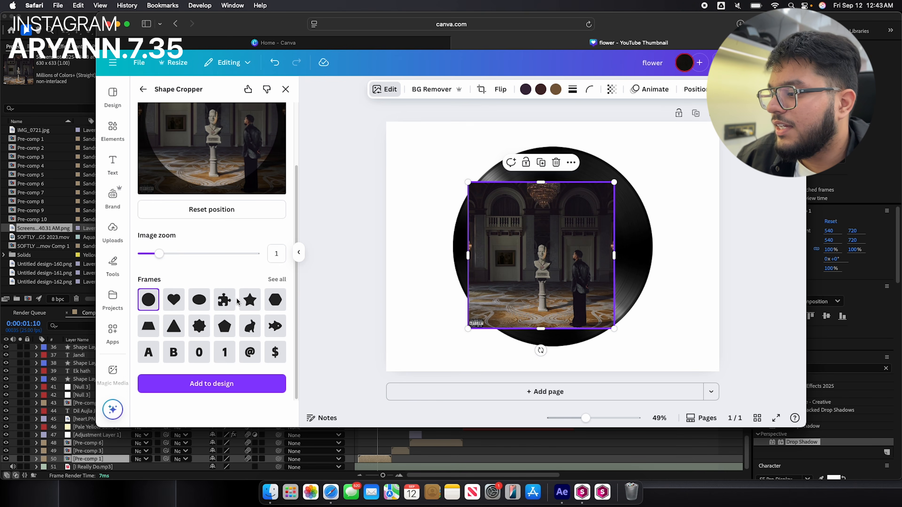
pyautogui.click(220, 379)
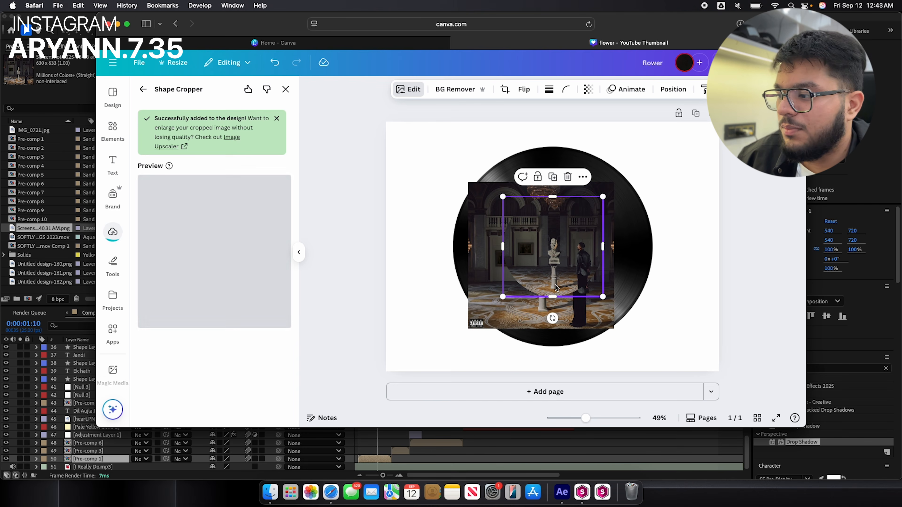
# Delete the square album cover, then shrink the circular cutout and centre it over the record's orange label.
pyautogui.click(494, 261)
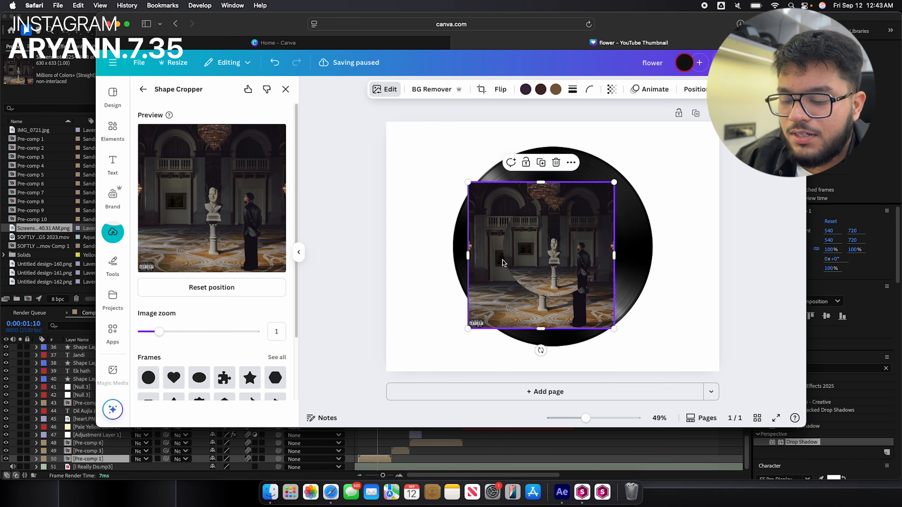
pyautogui.press('Delete')
pyautogui.click(545, 259)
pyautogui.moveTo(552, 261); pyautogui.dragTo(549, 278)
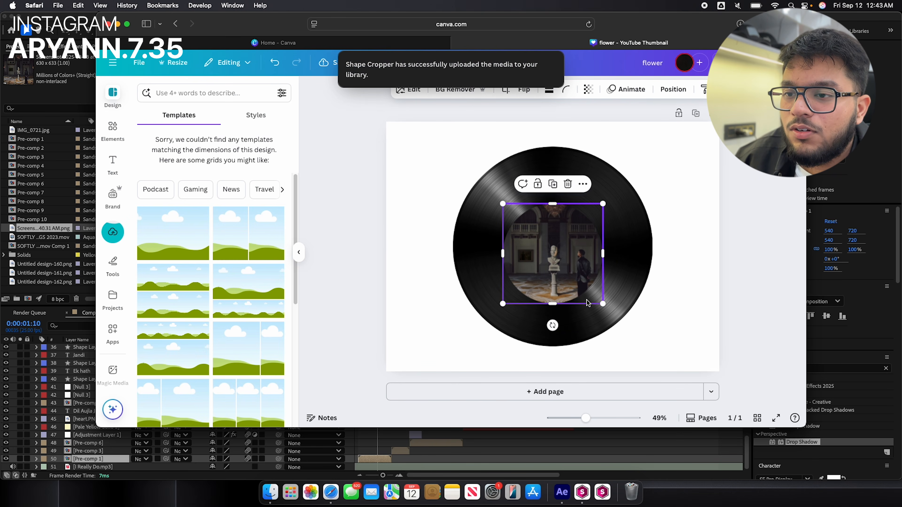
pyautogui.moveTo(604, 303); pyautogui.dragTo(526, 273)
pyautogui.moveTo(522, 239); pyautogui.dragTo(565, 262)
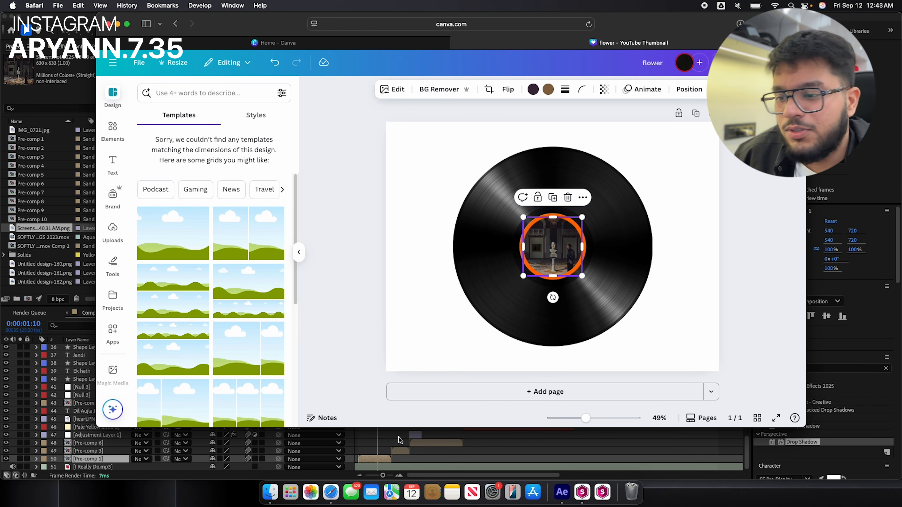
# Switch back to After Effects and return to the Comp 4 composition.
pyautogui.click(385, 441)
pyautogui.click(366, 329)
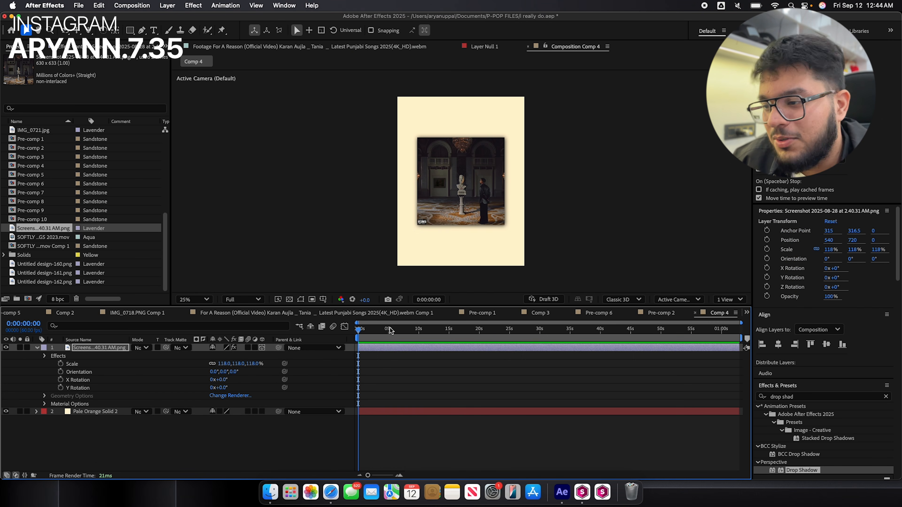
# Add Untitled design-160.png to the composition beneath the album cover layer and make it a 3D layer.
pyautogui.moveTo(371, 329); pyautogui.dragTo(367, 330)
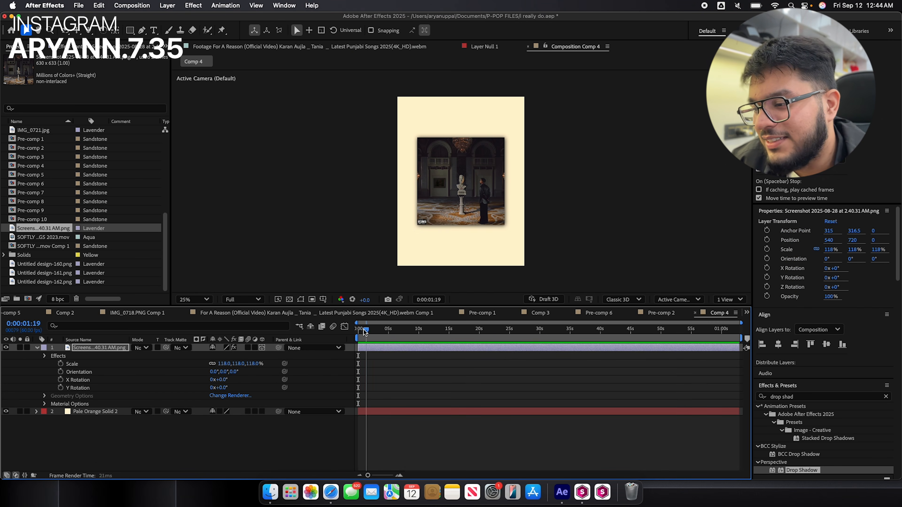
pyautogui.moveTo(366, 330); pyautogui.dragTo(364, 330)
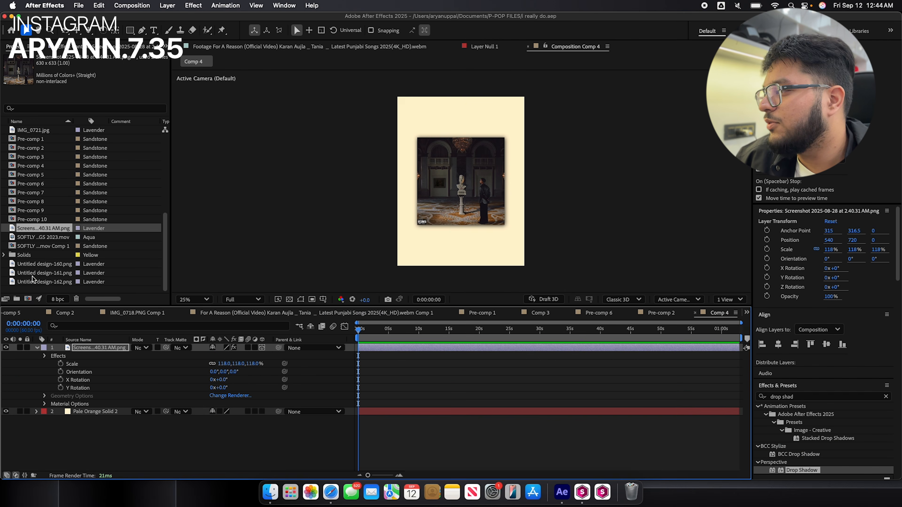
pyautogui.click(34, 275)
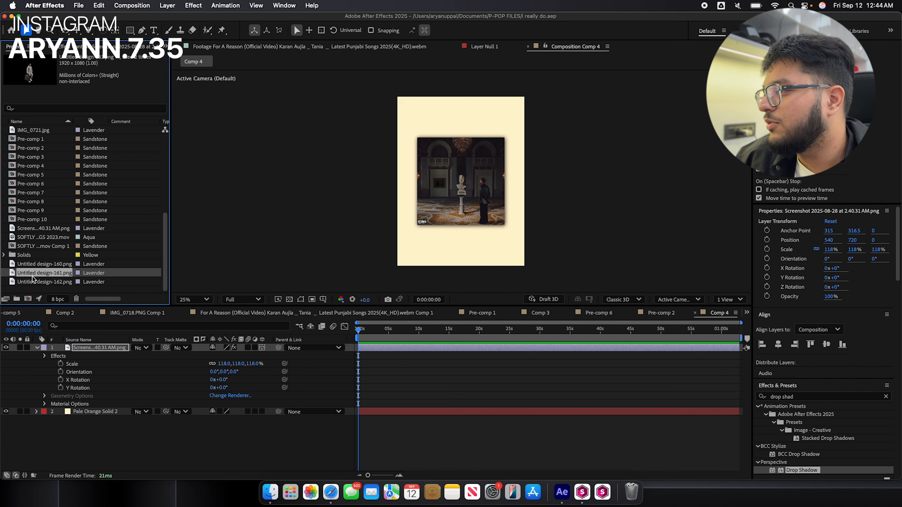
pyautogui.click(35, 282)
pyautogui.click(35, 271)
pyautogui.moveTo(31, 270); pyautogui.dragTo(355, 349)
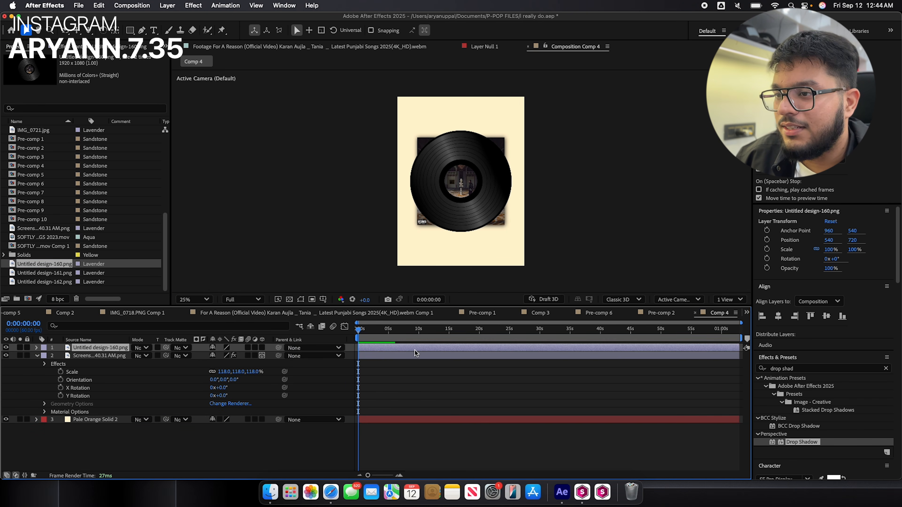
pyautogui.press('super+bracketleft')
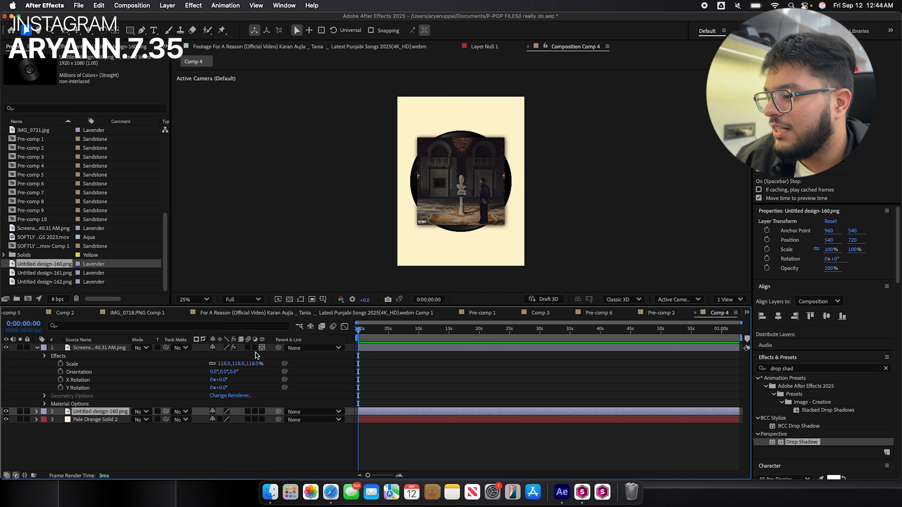
pyautogui.click(262, 412)
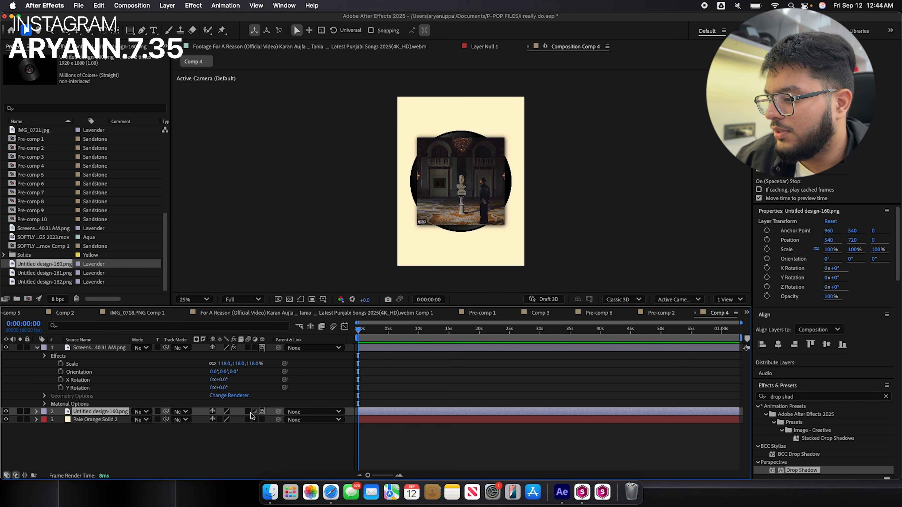
# Scale the album cover layer to 92% and the vinyl record layer to 58%.
pyautogui.press('s')
pyautogui.moveTo(234, 419); pyautogui.dragTo(240, 418)
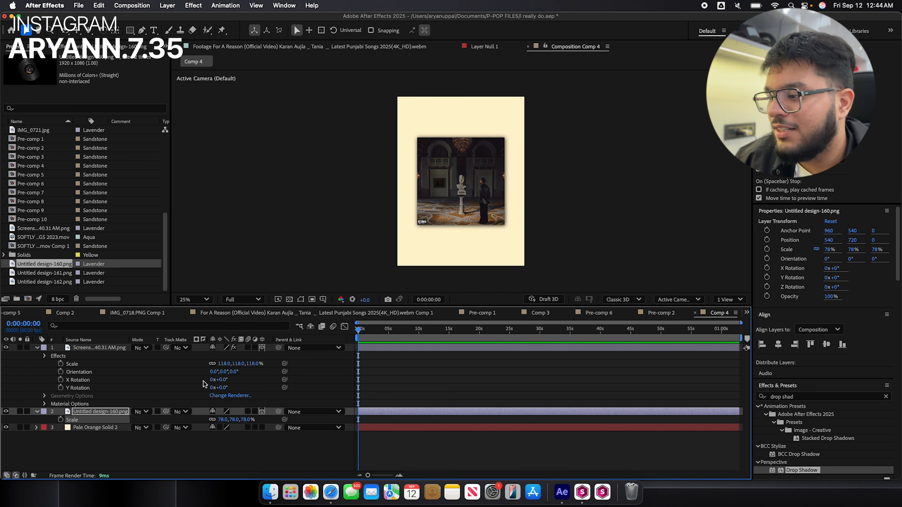
pyautogui.click(114, 350)
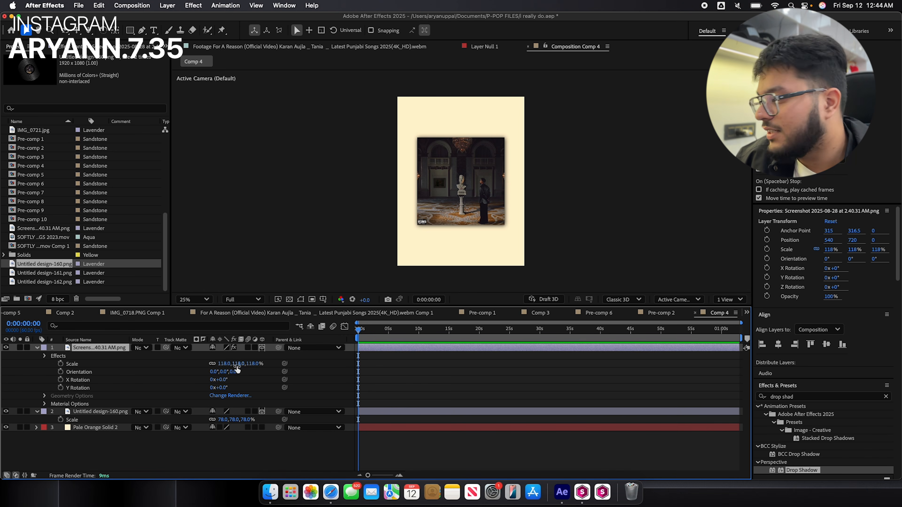
pyautogui.moveTo(237, 363); pyautogui.dragTo(247, 390)
pyautogui.moveTo(232, 420); pyautogui.dragTo(222, 420)
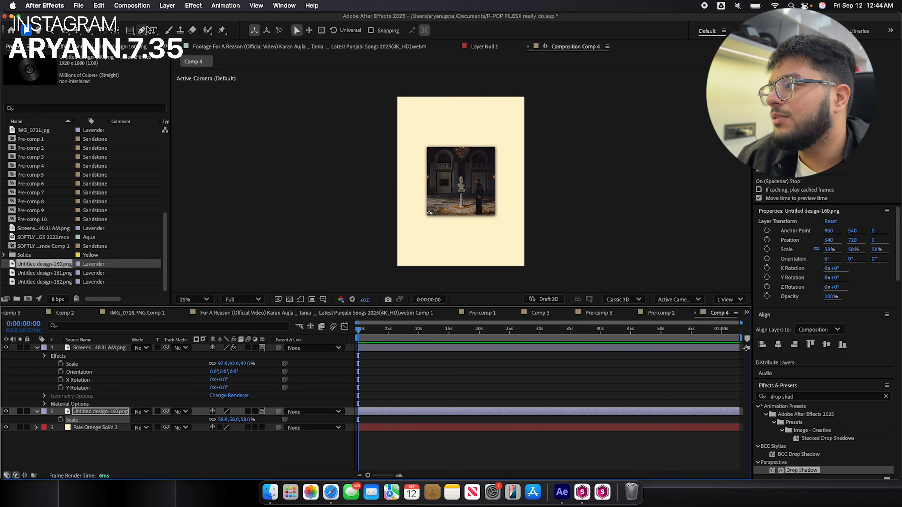
# Add the text "I REALLY DO" below the album cover and give it a very dark grey fill.
pyautogui.click(153, 30)
pyautogui.click(457, 228)
pyautogui.write('I REALLY DO')
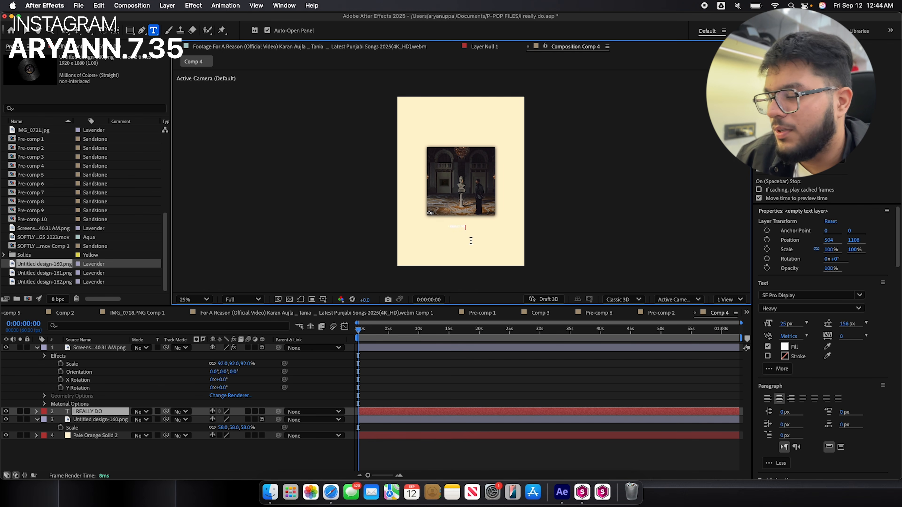
pyautogui.click(785, 347)
pyautogui.click(497, 230)
pyautogui.moveTo(666, 241); pyautogui.dragTo(665, 243)
pyautogui.moveTo(484, 264); pyautogui.dragTo(483, 278)
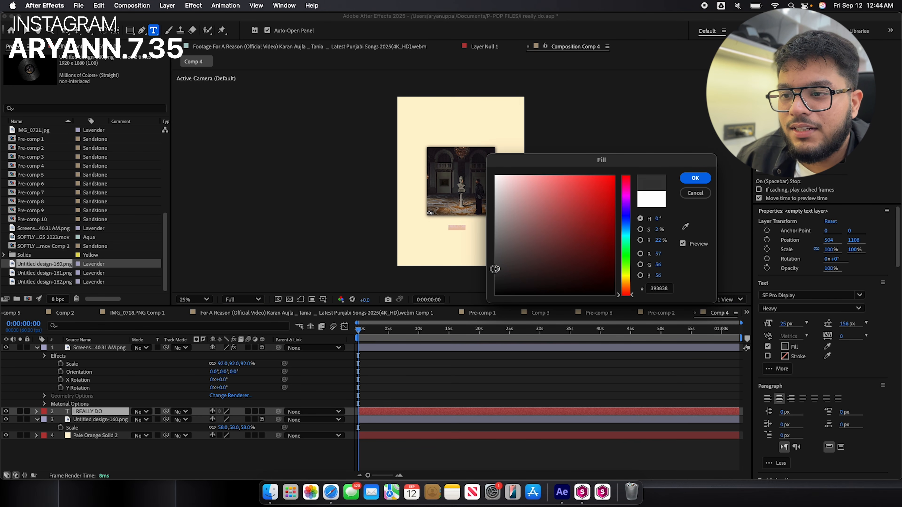
pyautogui.click(694, 177)
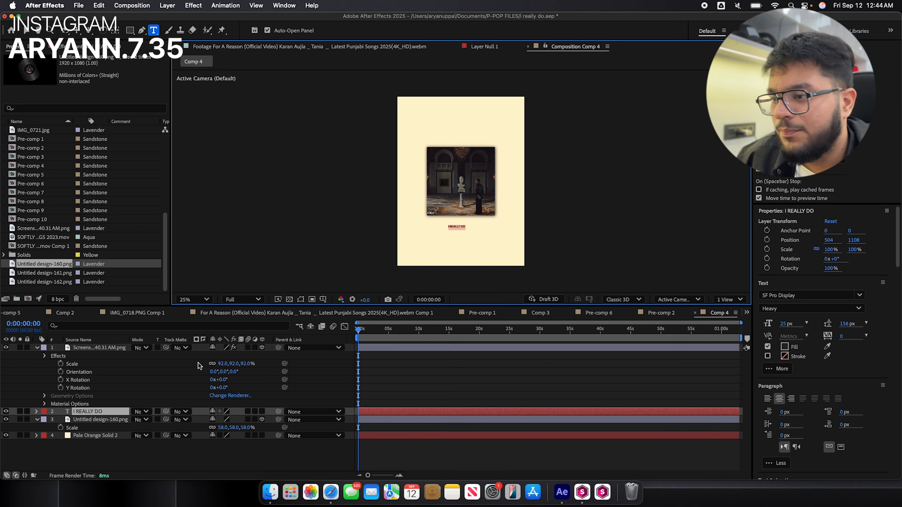
# Set the title text to 76 px in Medium weight and centre it horizontally in the composition.
pyautogui.moveTo(789, 325); pyautogui.dragTo(808, 323)
pyautogui.click(800, 310)
pyautogui.click(800, 308)
pyautogui.click(801, 307)
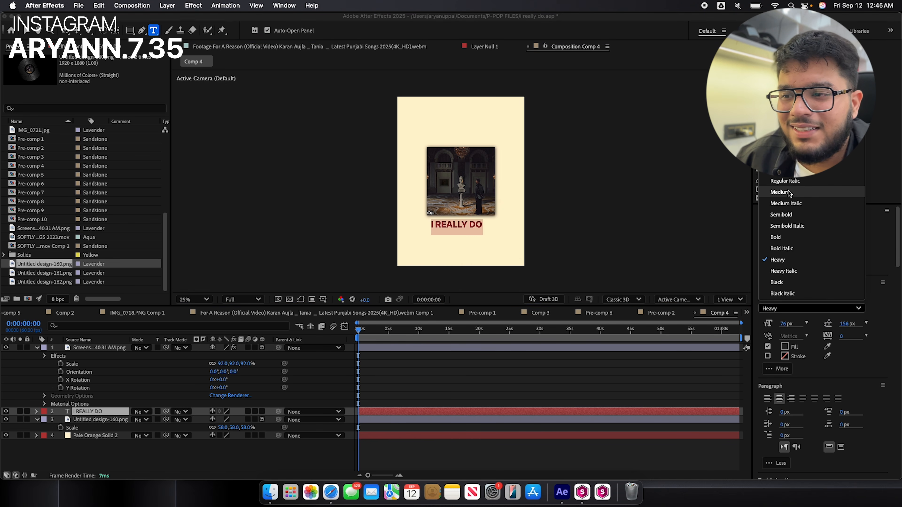
pyautogui.click(780, 192)
pyautogui.scroll(-8, 838, 383)
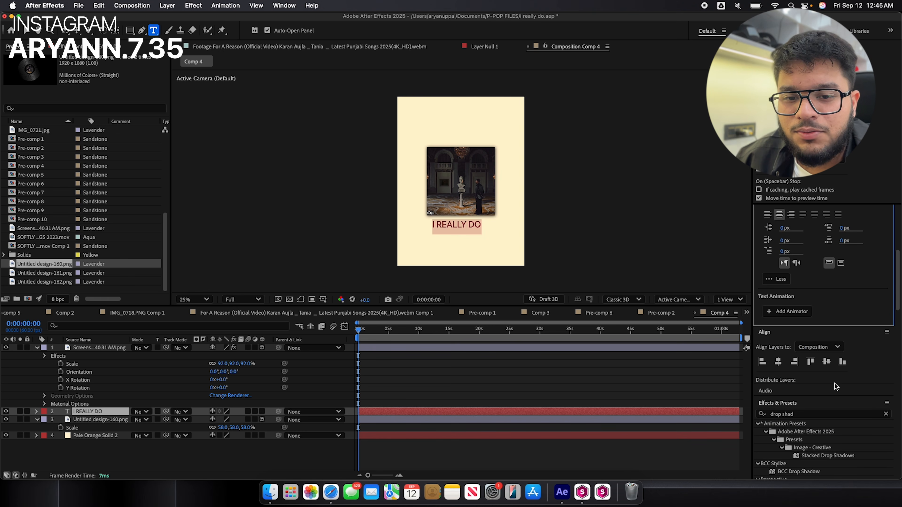
pyautogui.click(778, 362)
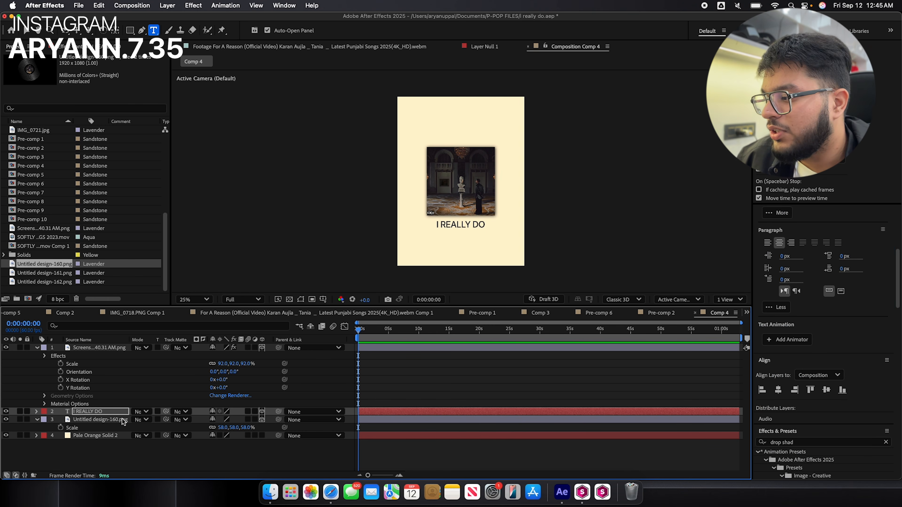
# Using two views with the custom view orbited side-on, move the vinyl layer slightly back along Z behind the album cover.
pyautogui.click(122, 420)
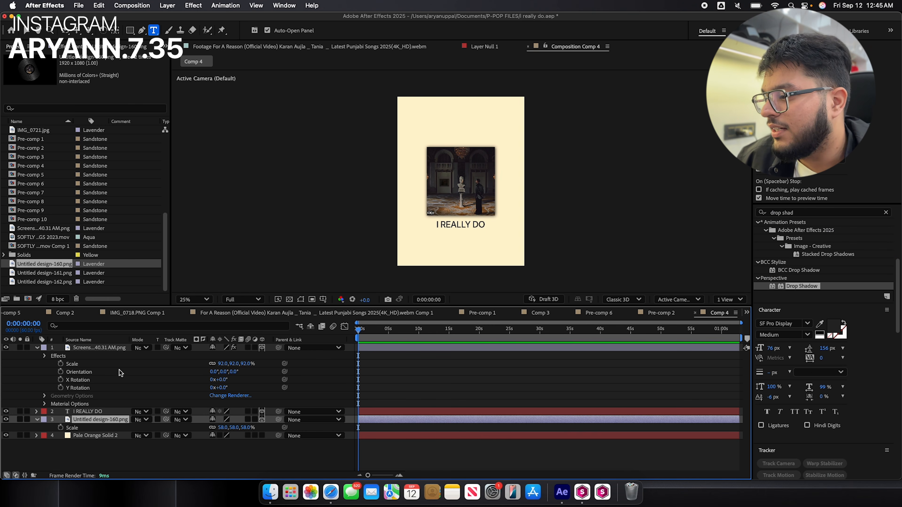
pyautogui.keyDown('shift'); pyautogui.click(108, 349); pyautogui.keyUp('shift')
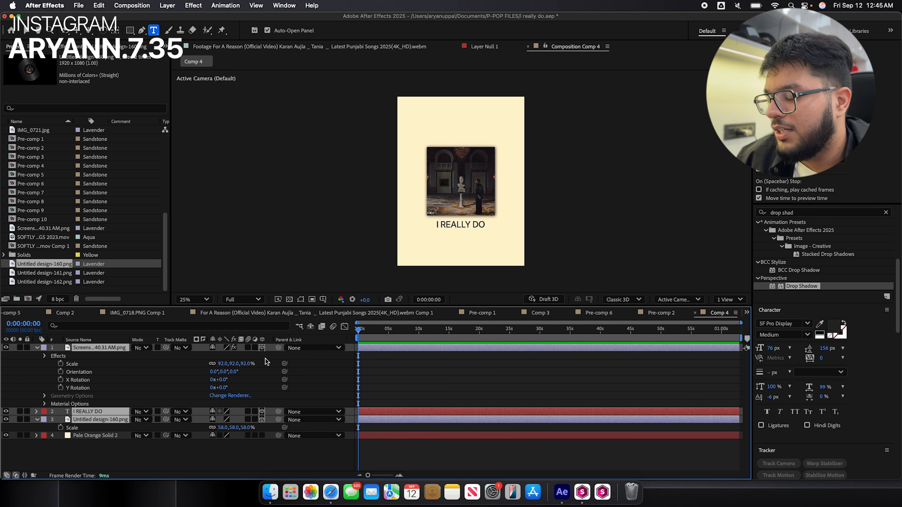
pyautogui.click(732, 300)
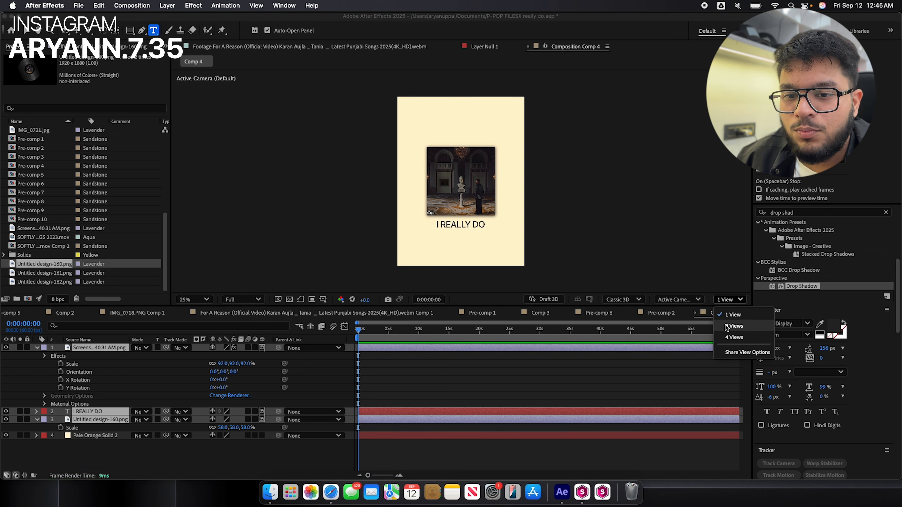
pyautogui.click(733, 326)
pyautogui.press('c')
pyautogui.moveTo(359, 206); pyautogui.dragTo(404, 187)
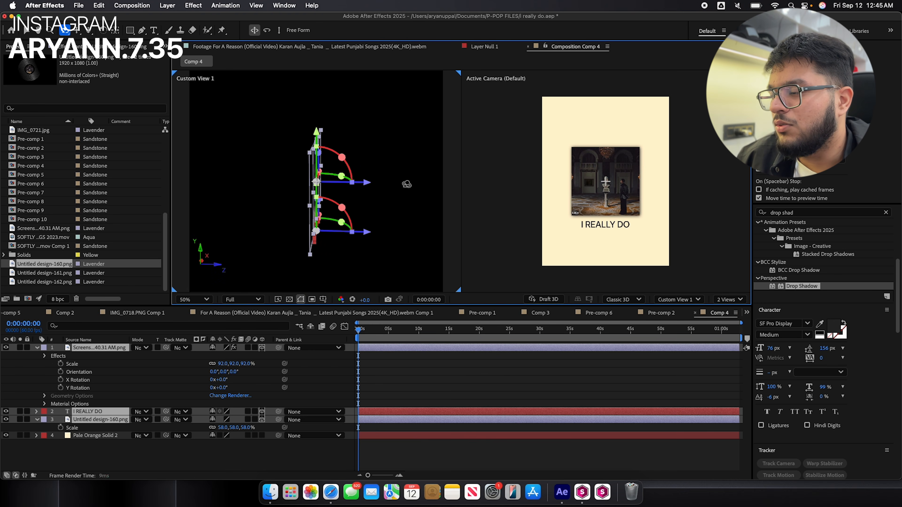
pyautogui.press('v')
pyautogui.click(361, 383)
pyautogui.click(367, 419)
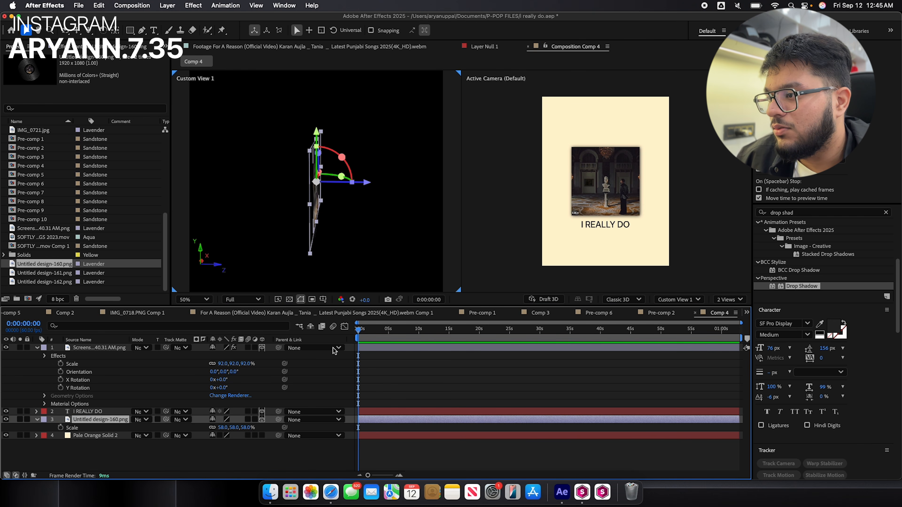
pyautogui.moveTo(368, 182); pyautogui.dragTo(365, 190)
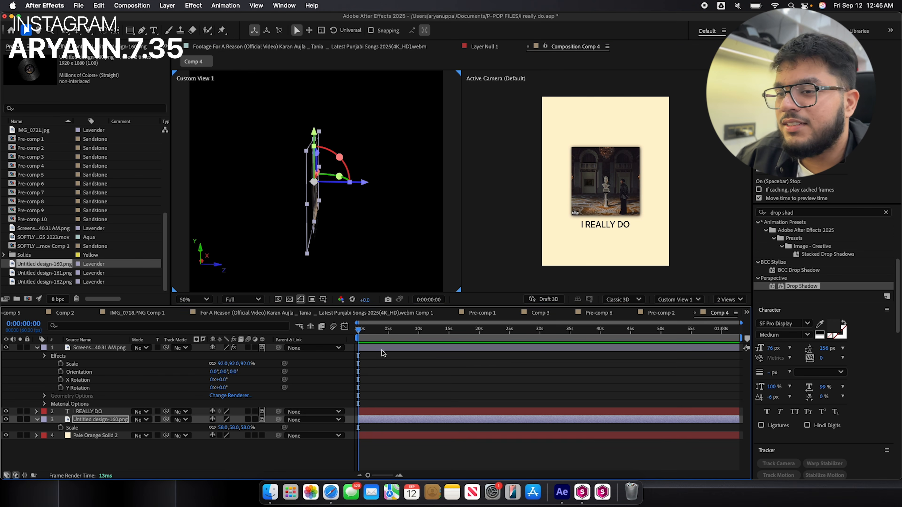
# Return the composition to a single view and save the project.
pyautogui.click(729, 299)
pyautogui.click(722, 313)
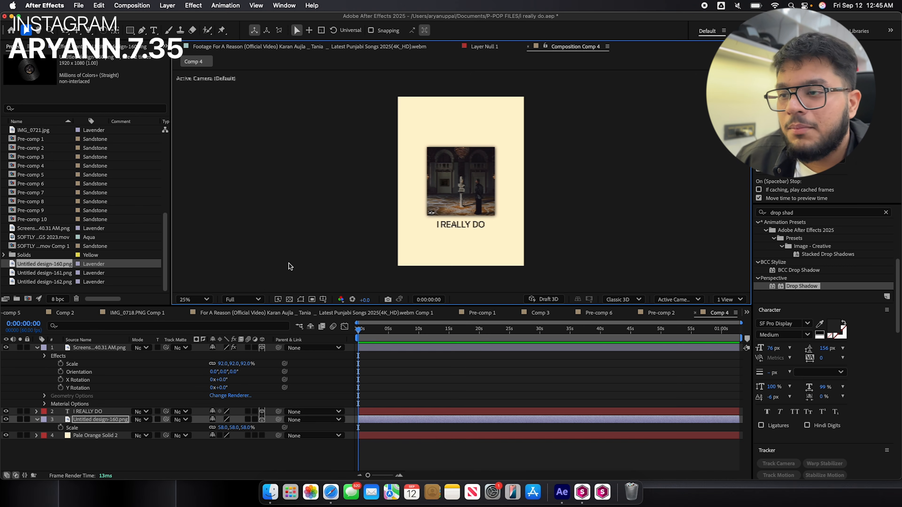
pyautogui.press('super+s')
pyautogui.click(369, 329)
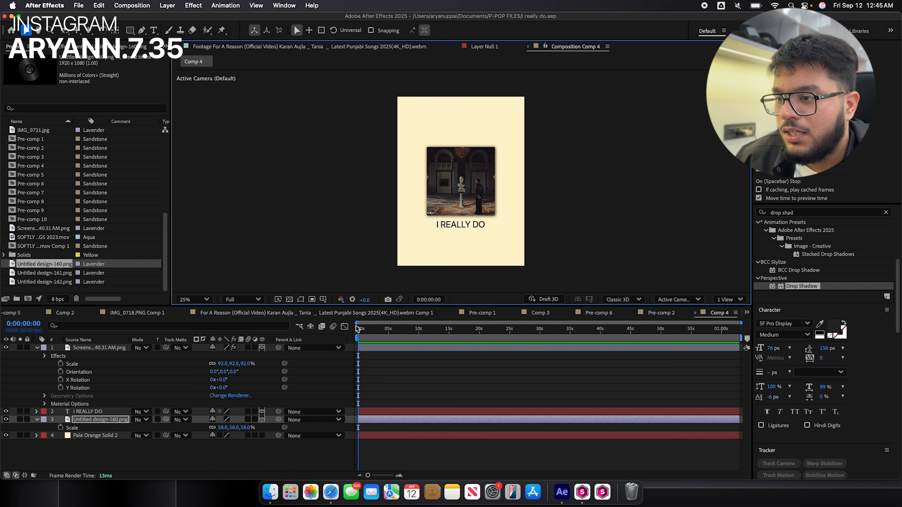
pyautogui.moveTo(368, 330); pyautogui.dragTo(318, 320)
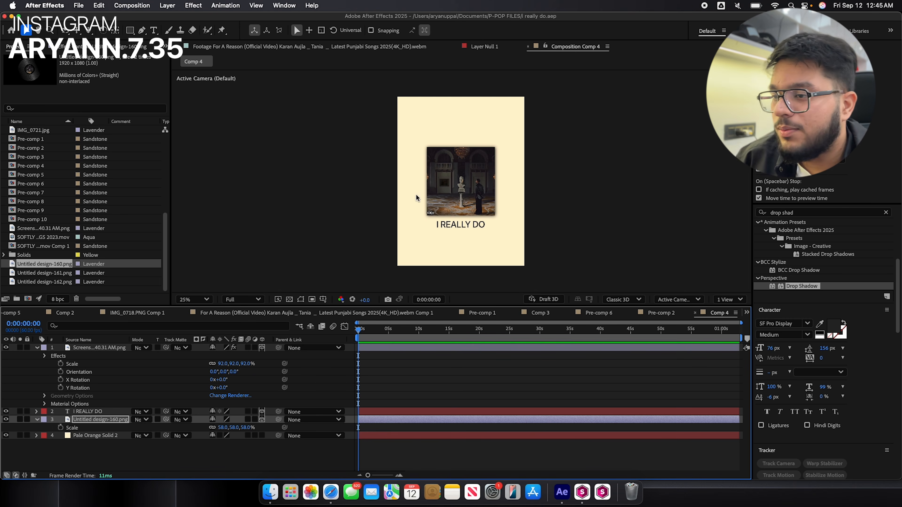
# Add a null object at the top of the layer stack and parent the cover, title and vinyl layers to it.
pyautogui.click(168, 5)
pyautogui.moveTo(171, 20)
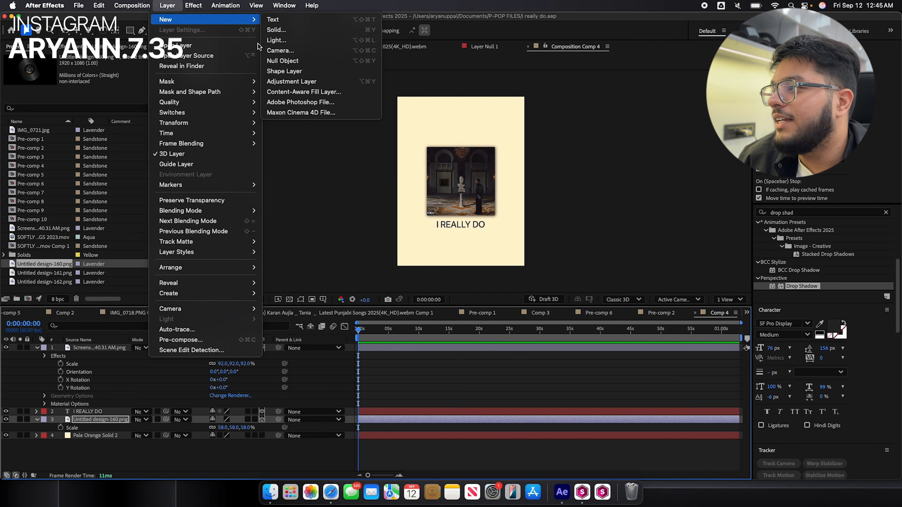
pyautogui.click(317, 62)
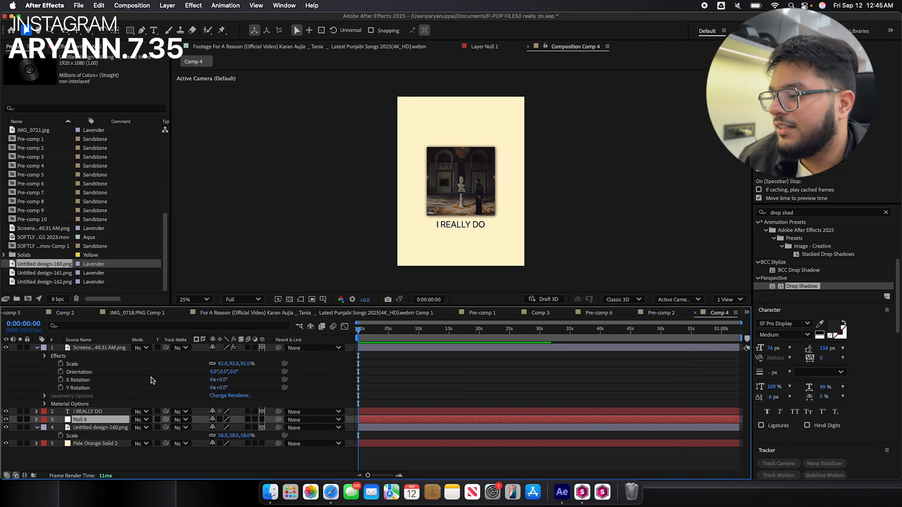
pyautogui.moveTo(92, 423); pyautogui.dragTo(94, 343)
pyautogui.click(92, 357)
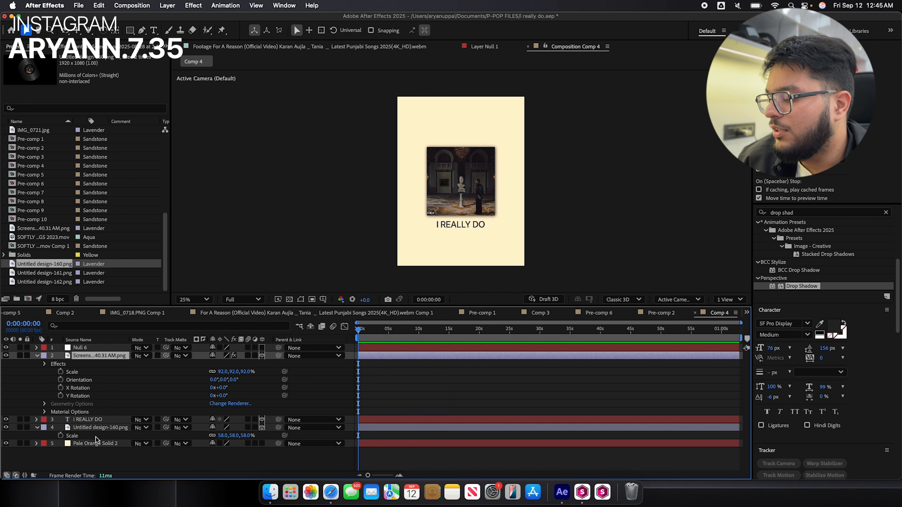
pyautogui.keyDown('shift'); pyautogui.click(99, 428); pyautogui.keyUp('shift')
pyautogui.moveTo(278, 356); pyautogui.dragTo(106, 348)
# Make the null a 3D layer and keyframe its Z position at -1030 at the start and -121 at 0:00:00:56.
pyautogui.hotkey('alt', 'shift', 'p')
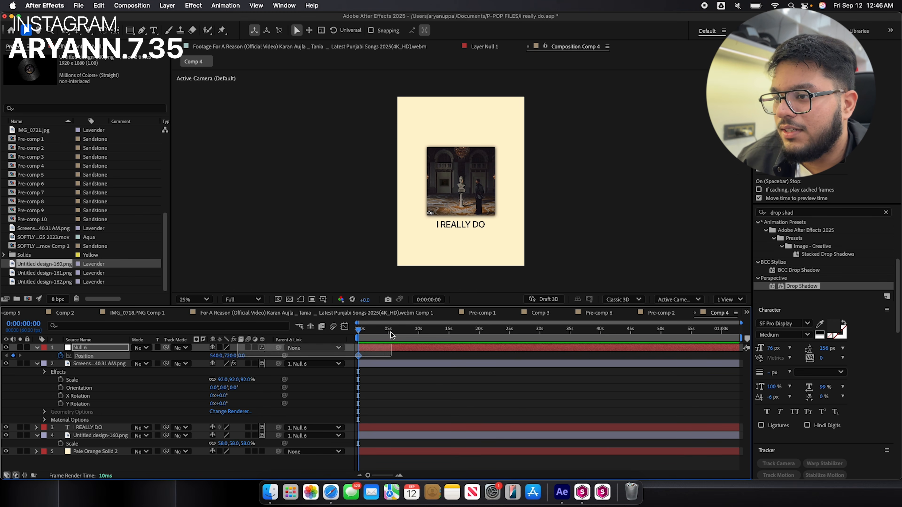
pyautogui.rightClick(240, 357)
pyautogui.press('Escape')
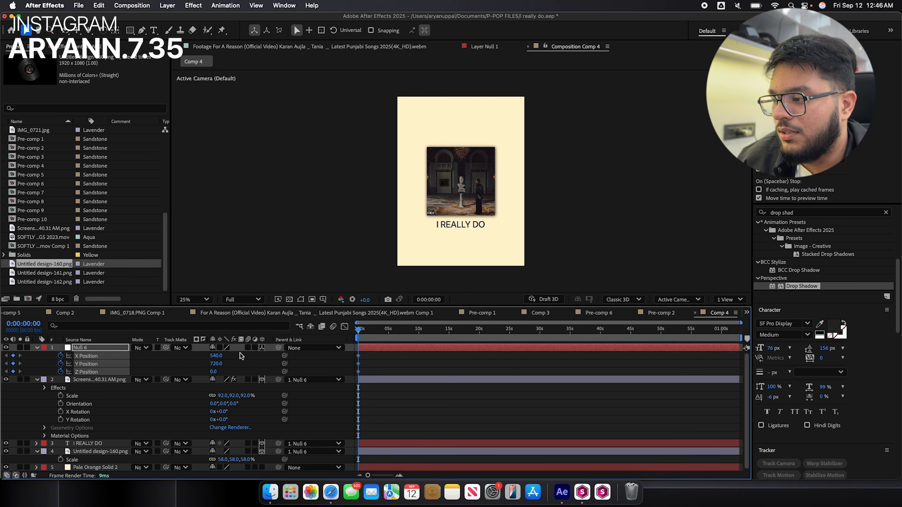
pyautogui.moveTo(240, 356); pyautogui.dragTo(202, 367)
pyautogui.press('space')
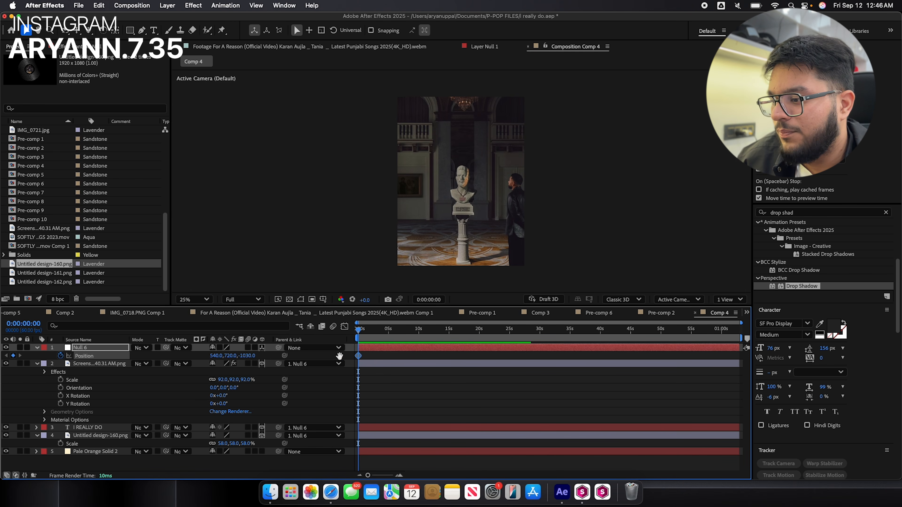
pyautogui.press('space')
pyautogui.moveTo(246, 358); pyautogui.dragTo(249, 359)
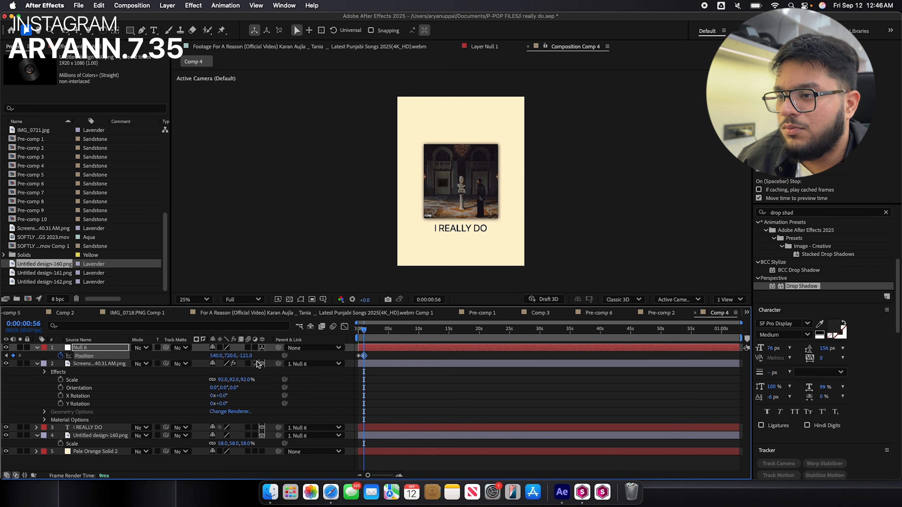
# Apply Easy Ease to both of the null's position keyframes.
pyautogui.moveTo(343, 363); pyautogui.dragTo(343, 362)
pyautogui.press('F9')
pyautogui.press('=')
pyautogui.press('=')
pyautogui.press('=')
pyautogui.press('Home')
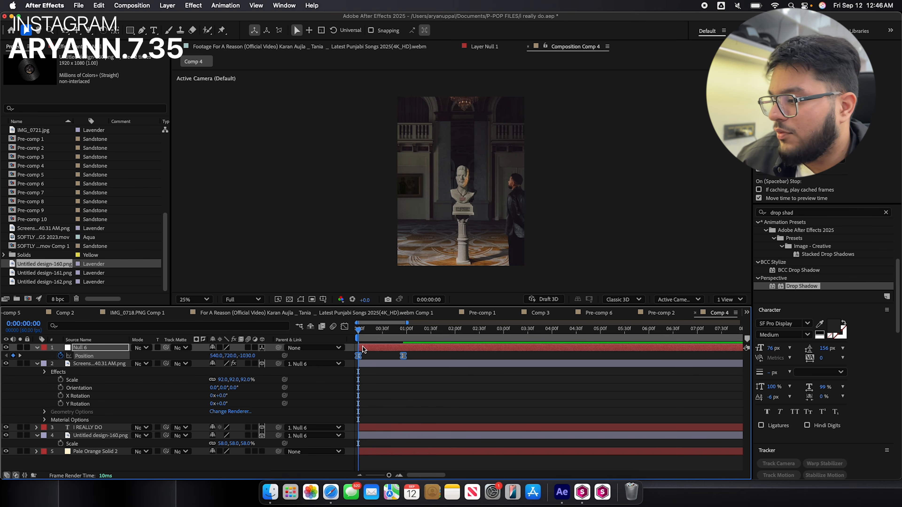
# Reshape the null's speed graph to peak at the start and taper off, with motion blur enabled, and preview the move.
pyautogui.click(344, 327)
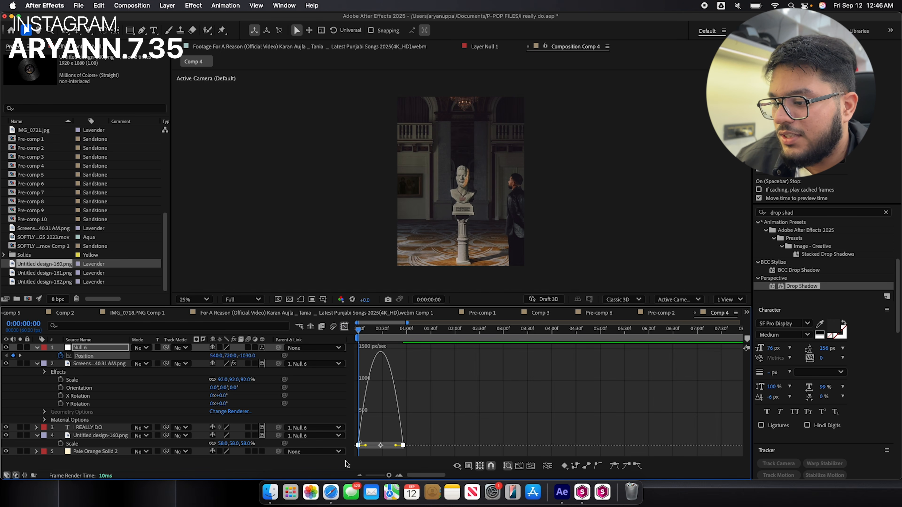
pyautogui.moveTo(367, 446); pyautogui.dragTo(317, 445)
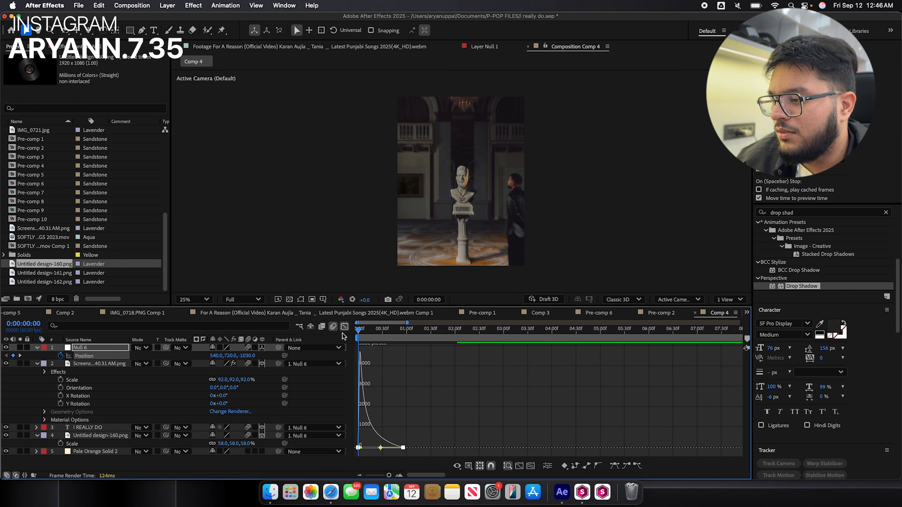
pyautogui.click(345, 327)
pyautogui.press('space')
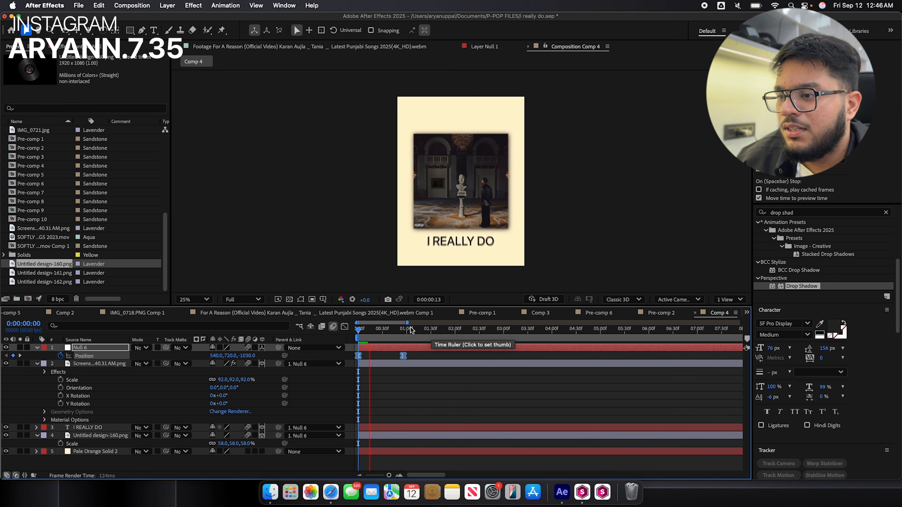
# Preview the zoom move, duplicate the null above the original, and parent the original null to the duplicate.
pyautogui.press('space')
pyautogui.moveTo(397, 332); pyautogui.dragTo(316, 340)
pyautogui.press('space')
pyautogui.press('space')
pyautogui.press('super+d')
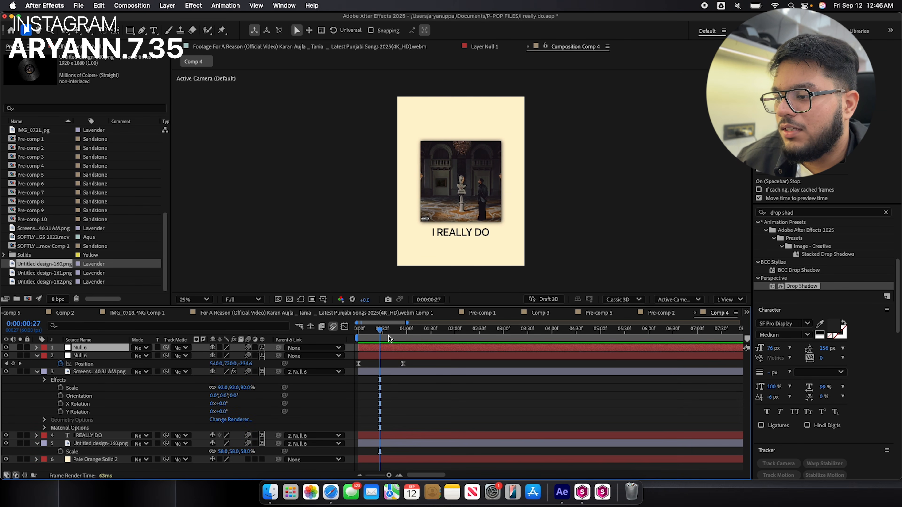
pyautogui.click(117, 355)
pyautogui.moveTo(279, 355); pyautogui.dragTo(88, 347)
pyautogui.click(88, 347)
# Replace the duplicate null's copied position keyframes with one at 0:00:00:47, and add an orientation keyframe at the same time.
pyautogui.press('p')
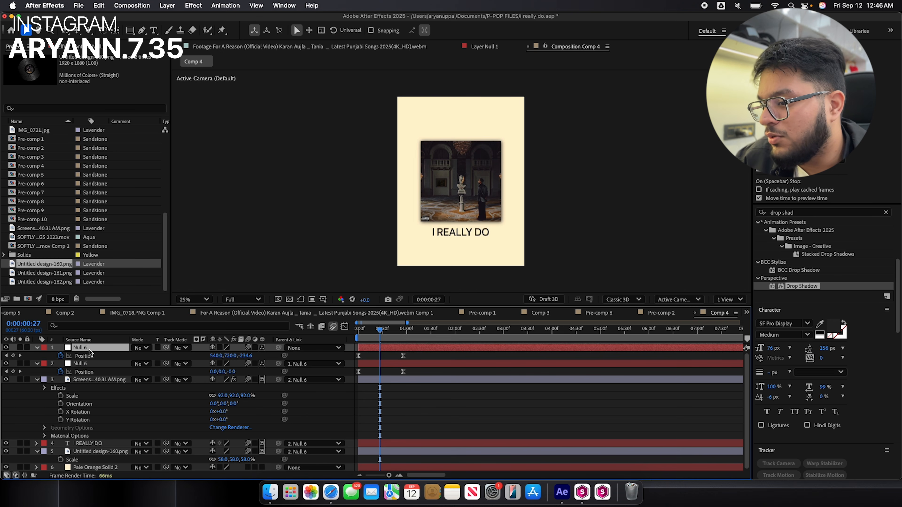
pyautogui.press('space')
pyautogui.press('space')
pyautogui.click(61, 356)
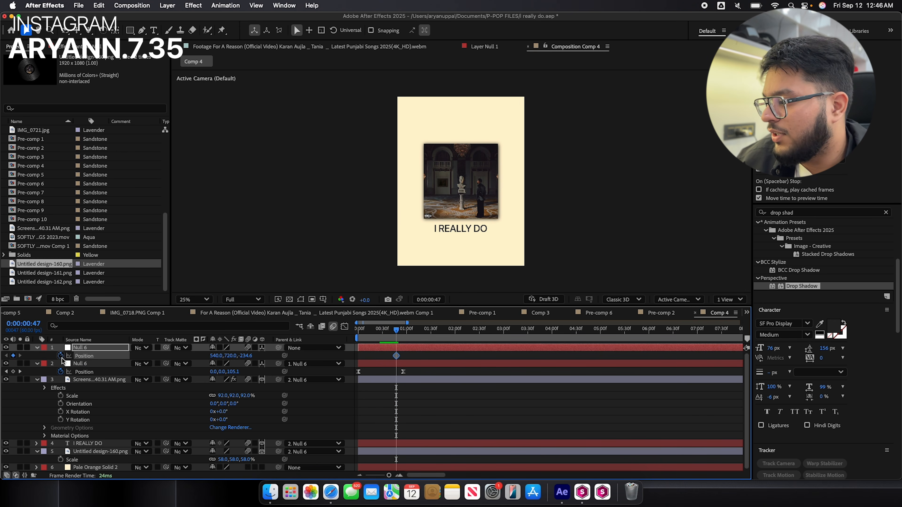
pyautogui.press('r')
pyautogui.click(61, 356)
pyautogui.press('u')
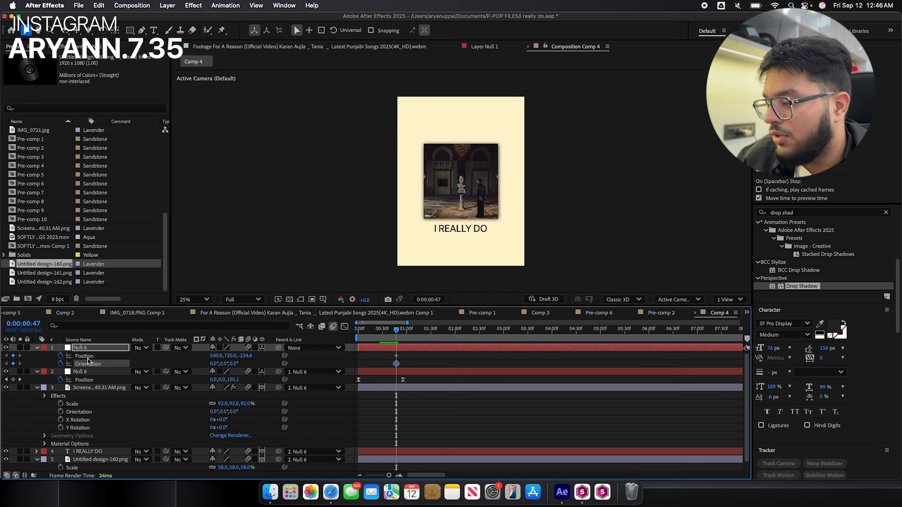
# At 0:00:01:31, keyframe the top null at position 634, 678, -234.6 and orientation 316°, 324°, 316°.
pyautogui.moveTo(399, 338); pyautogui.dragTo(430, 338)
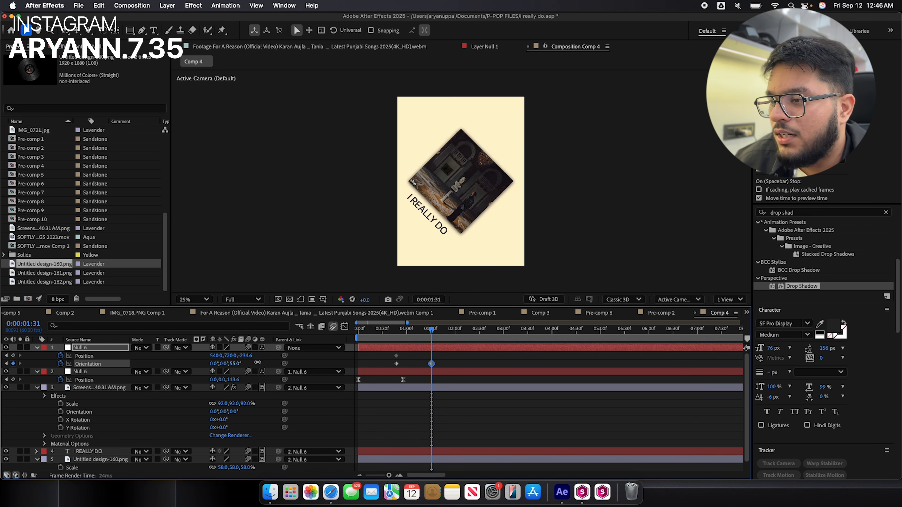
pyautogui.moveTo(213, 364)
pyautogui.mouseDown()
pyautogui.moveTo(233, 365)
pyautogui.moveTo(178, 368)
pyautogui.moveTo(249, 360)
pyautogui.moveTo(215, 367)
pyautogui.moveTo(211, 357)
pyautogui.moveTo(237, 365)
pyautogui.moveTo(199, 358)
pyautogui.moveTo(261, 366)
pyautogui.moveTo(224, 368)
pyautogui.mouseUp()
pyautogui.press('super+z')
pyautogui.press('super+z')
pyautogui.press('super+z')
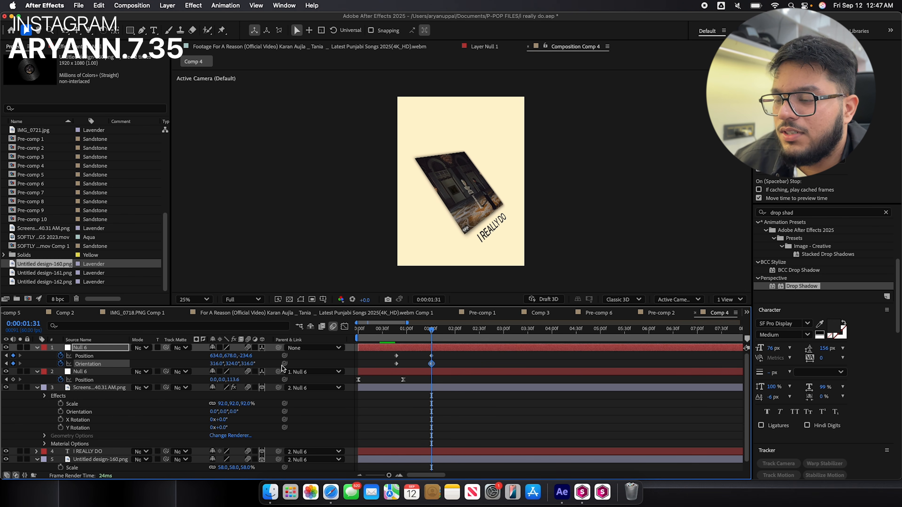
# Shift the top null's end keyframes past 0:00:01:31 and apply Easy Ease to all its position and orientation keyframes.
pyautogui.moveTo(448, 354); pyautogui.dragTo(376, 375)
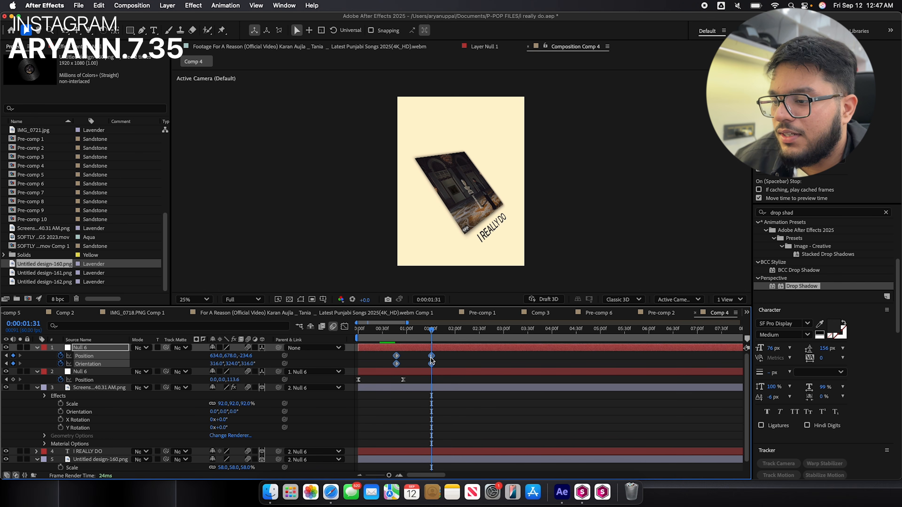
pyautogui.moveTo(432, 360); pyautogui.dragTo(445, 360)
pyautogui.press('F9')
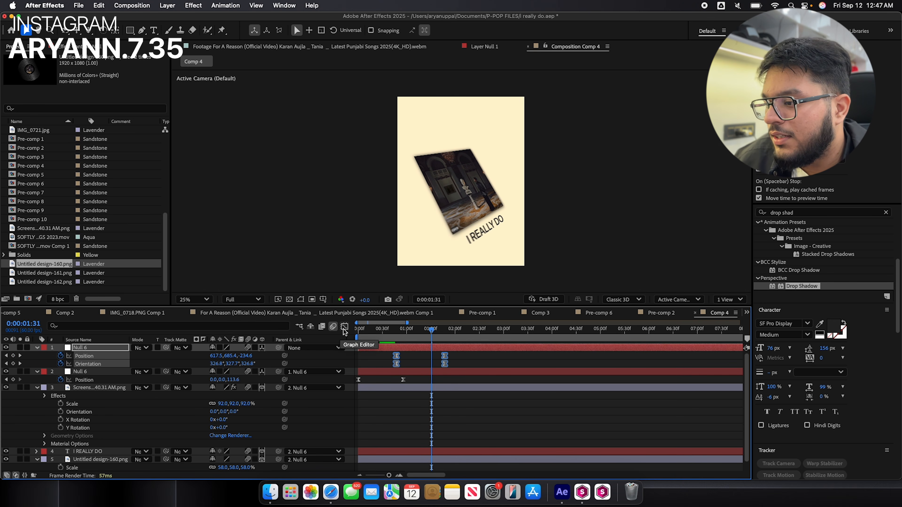
# Reshape the top null's speed graph to peak early and taper off, and preview the tilt.
pyautogui.hotkey('shift', 'F3')
pyautogui.press('space')
pyautogui.moveTo(436, 446); pyautogui.dragTo(420, 446)
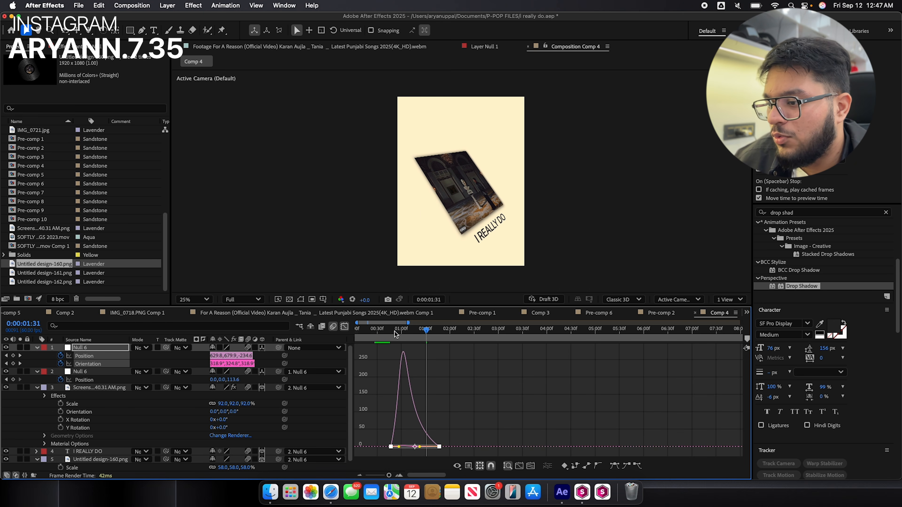
pyautogui.press('space')
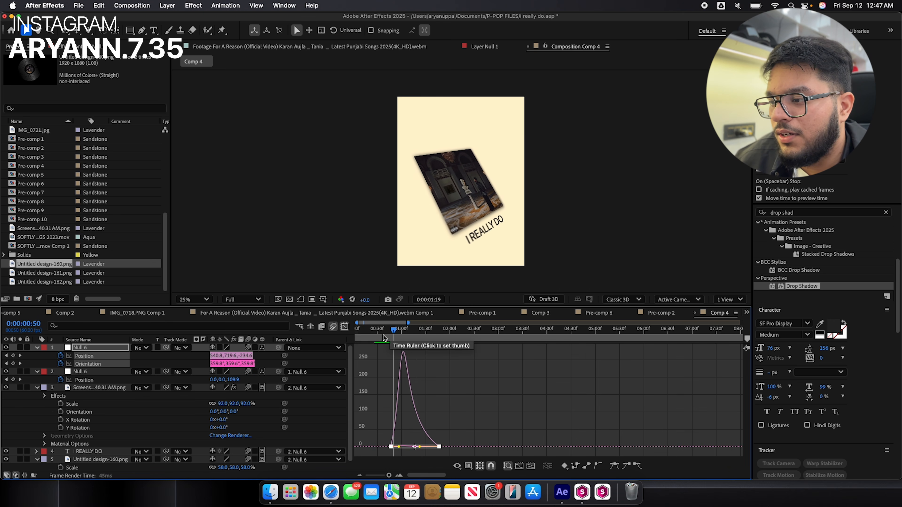
pyautogui.click(345, 326)
pyautogui.click(390, 334)
pyautogui.moveTo(390, 334); pyautogui.dragTo(389, 335)
# Keyframe the vinyl's position at 0, 0, 17.2 at 0:00:00:22 and slide its X to 350 at 0:00:00:49.
pyautogui.click(393, 389)
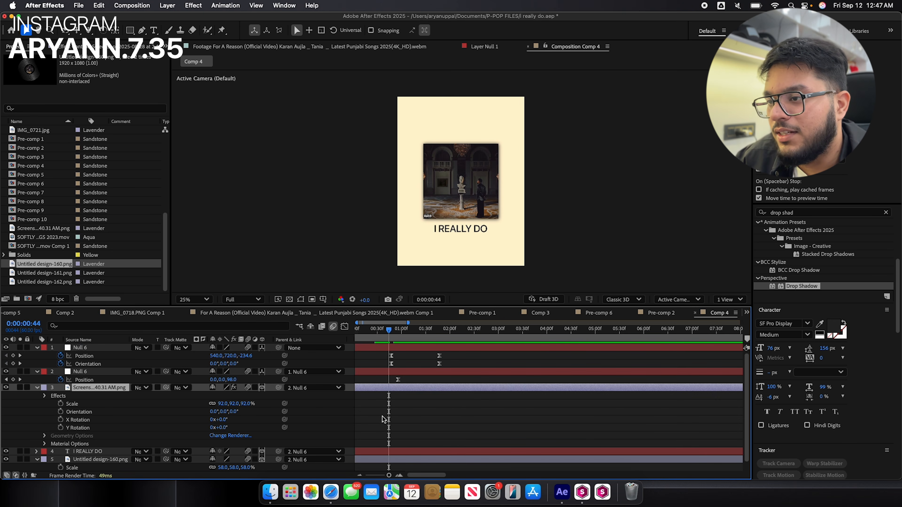
pyautogui.click(379, 454)
pyautogui.press('p')
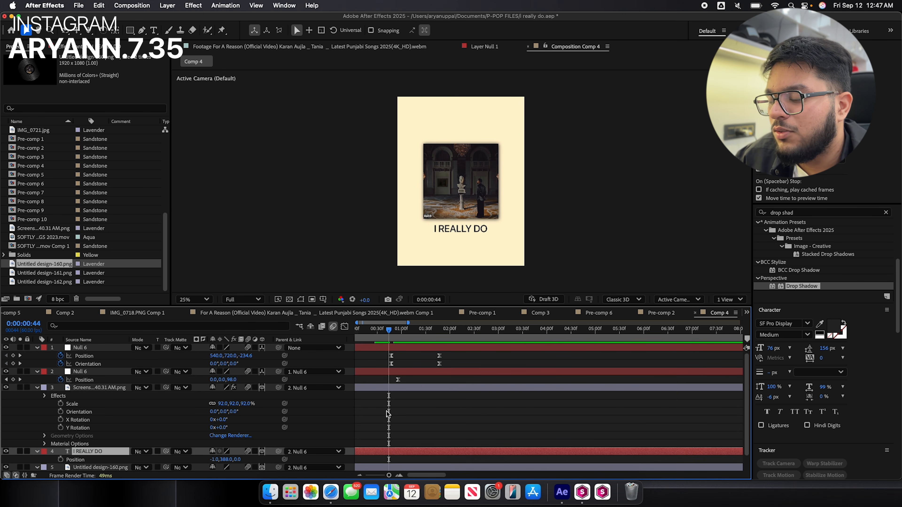
pyautogui.click(377, 467)
pyautogui.press('s')
pyautogui.moveTo(386, 331); pyautogui.dragTo(367, 335)
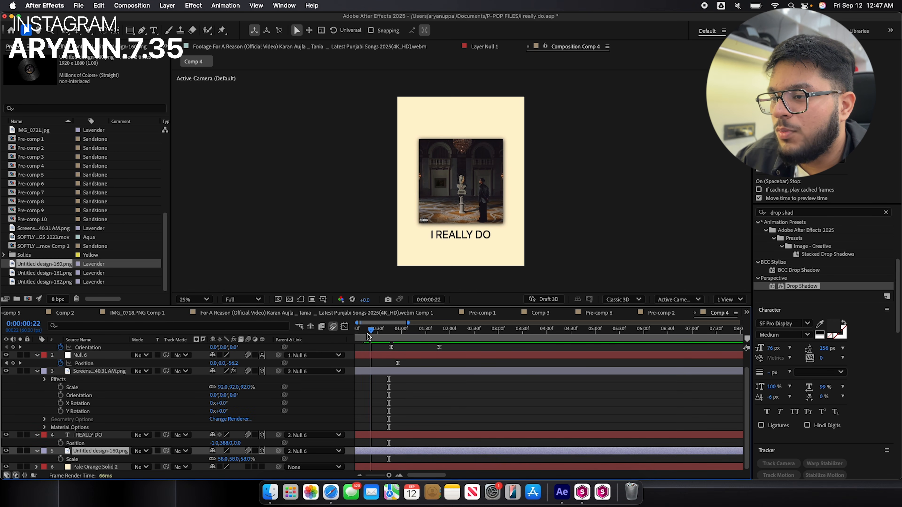
pyautogui.press('p')
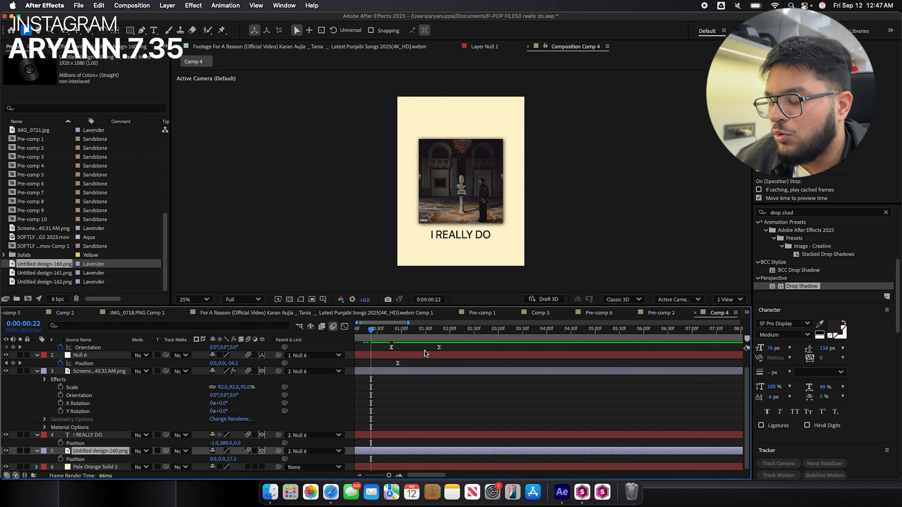
pyautogui.click(60, 460)
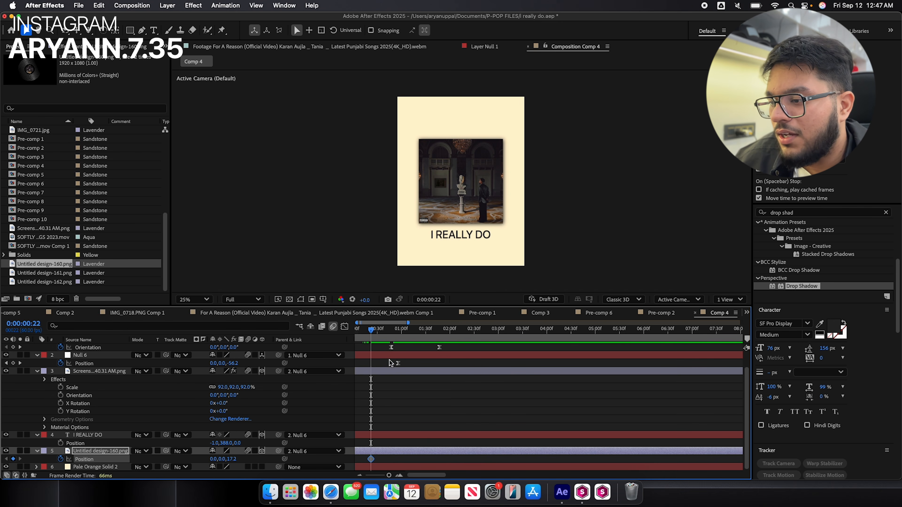
pyautogui.moveTo(368, 333); pyautogui.dragTo(396, 333)
pyautogui.moveTo(214, 460); pyautogui.dragTo(231, 459)
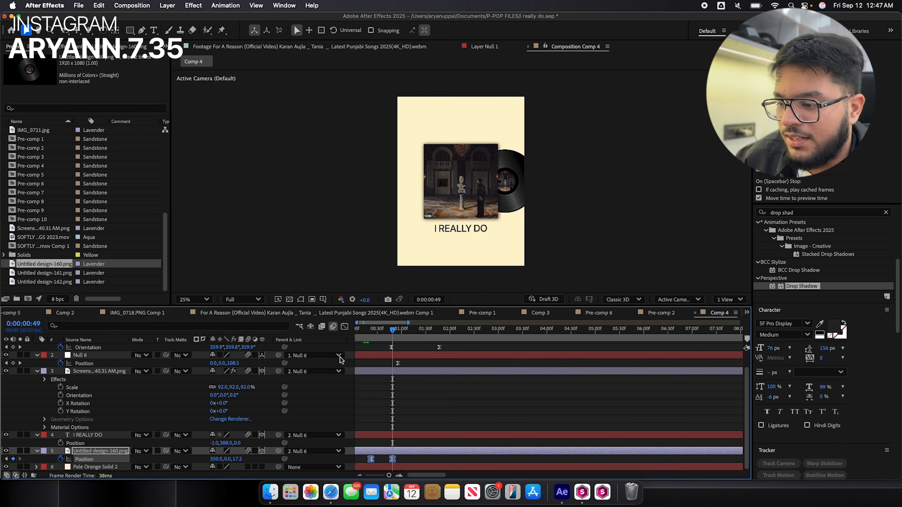
# Reshape the eased vinyl slide's speed graph into a sharp early peak with a long taper, and preview the animation.
pyautogui.click(344, 326)
pyautogui.moveTo(447, 423); pyautogui.dragTo(381, 446)
pyautogui.moveTo(379, 331); pyautogui.dragTo(360, 353)
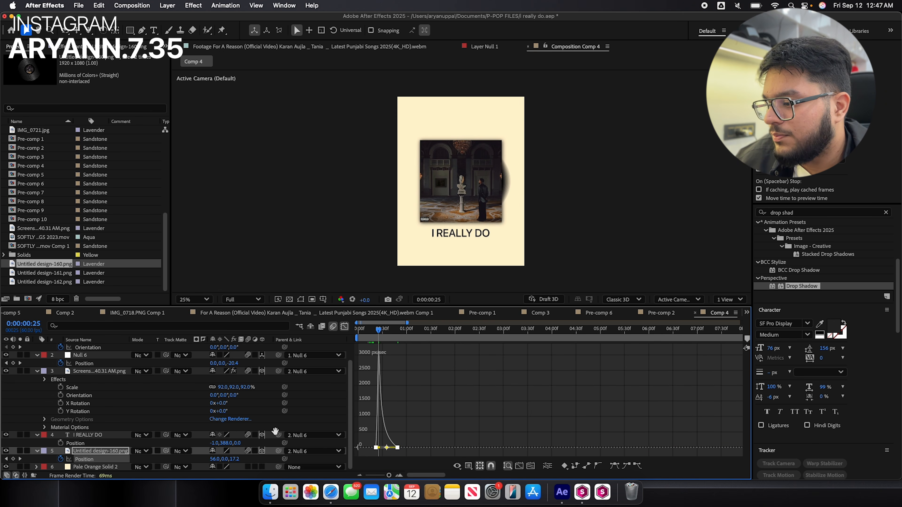
pyautogui.press('space')
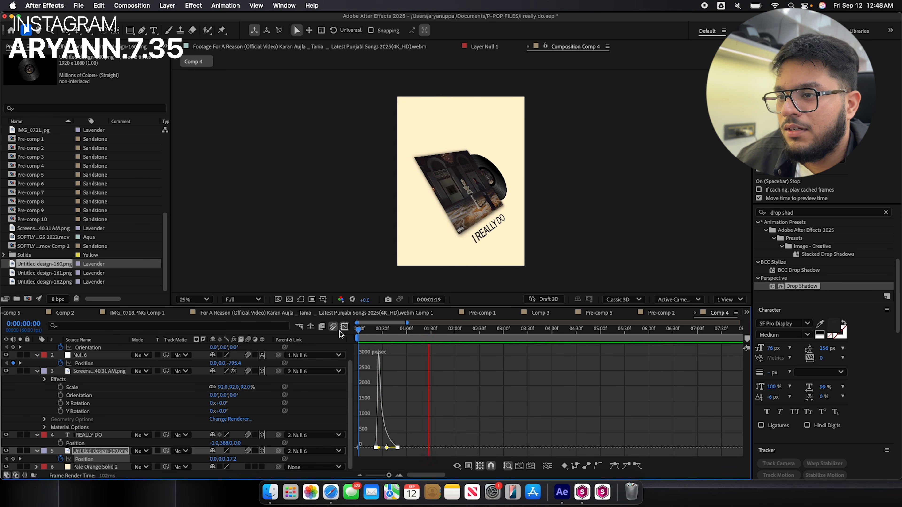
pyautogui.press('space')
# Select all layers in the composition and collapse their expanded properties.
pyautogui.press('super+a')
pyautogui.click(39, 371)
pyautogui.click(377, 379)
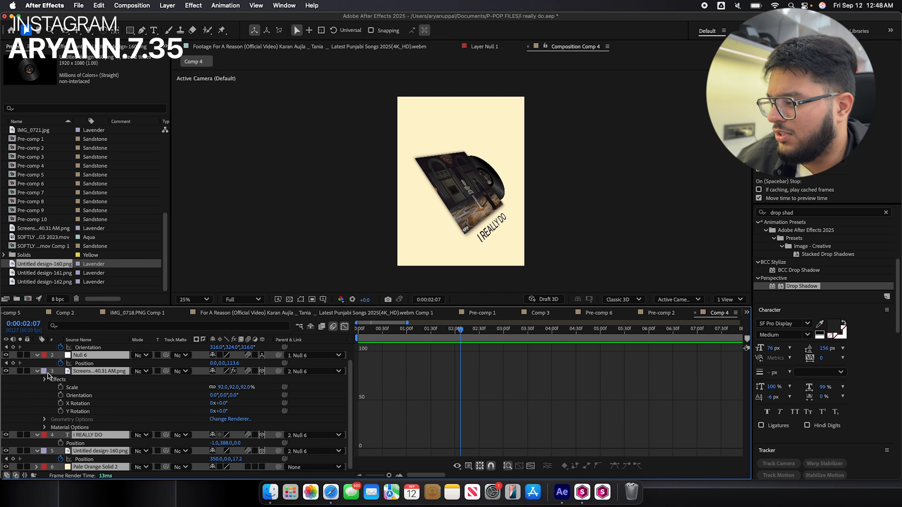
pyautogui.click(35, 370)
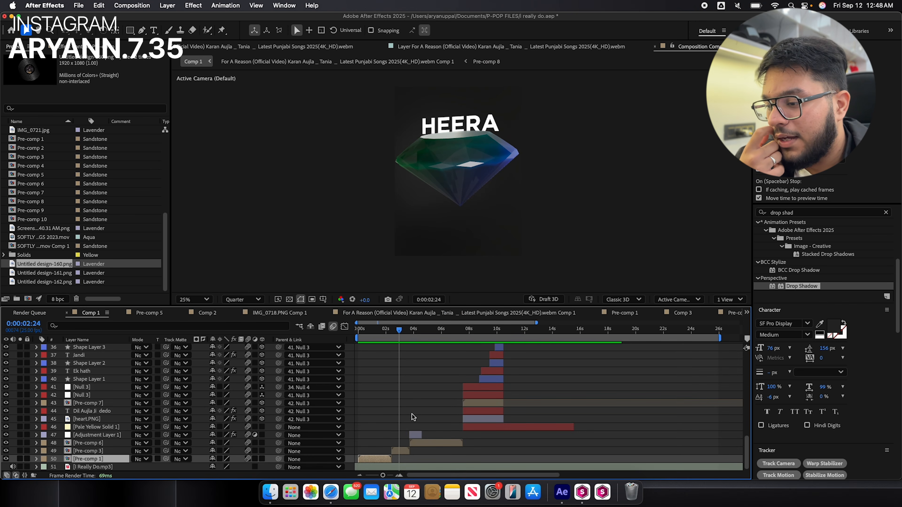
# Open Pre-comp 3 from Comp 1 and examine its first frame, spot light and diamond.glb model.
pyautogui.doubleClick(402, 451)
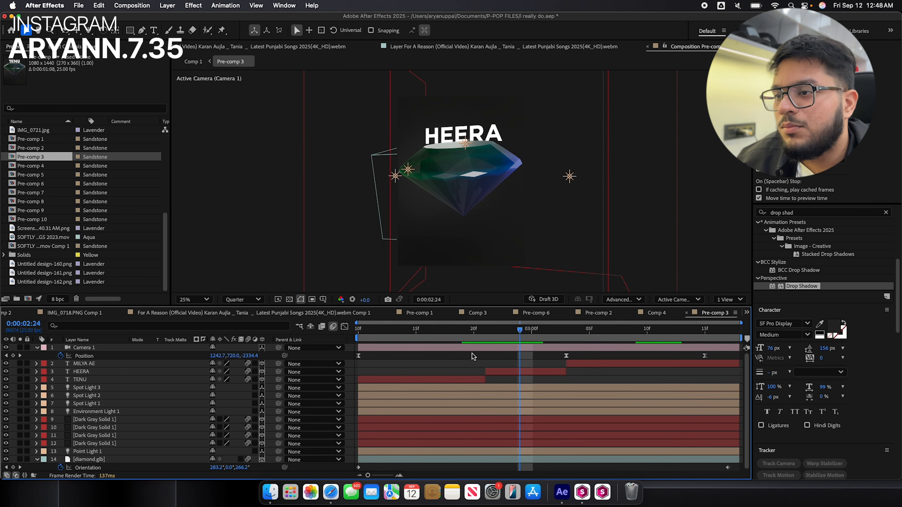
pyautogui.press('Home')
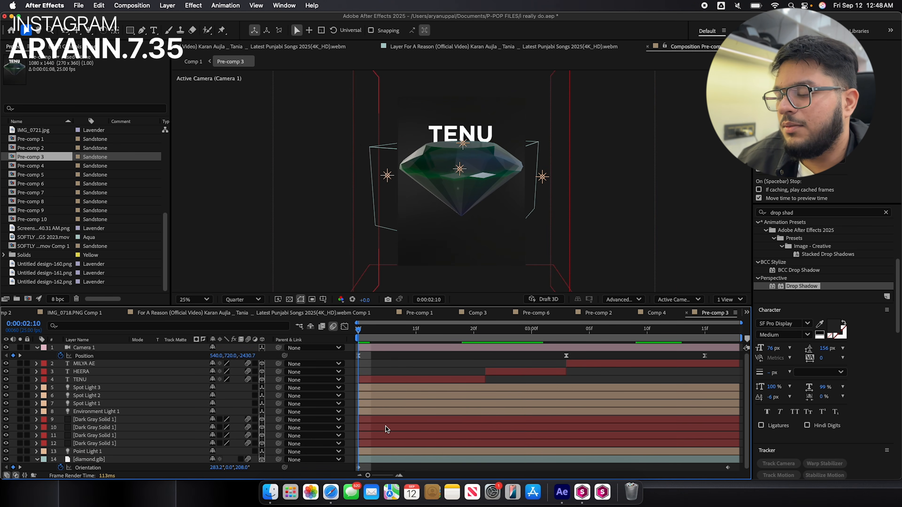
pyautogui.moveTo(380, 332); pyautogui.dragTo(353, 328)
pyautogui.click(460, 169)
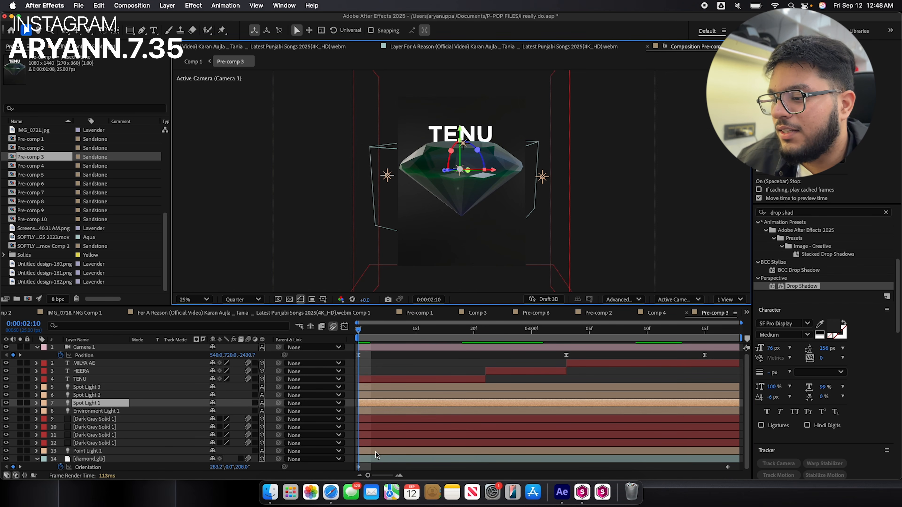
pyautogui.click(373, 459)
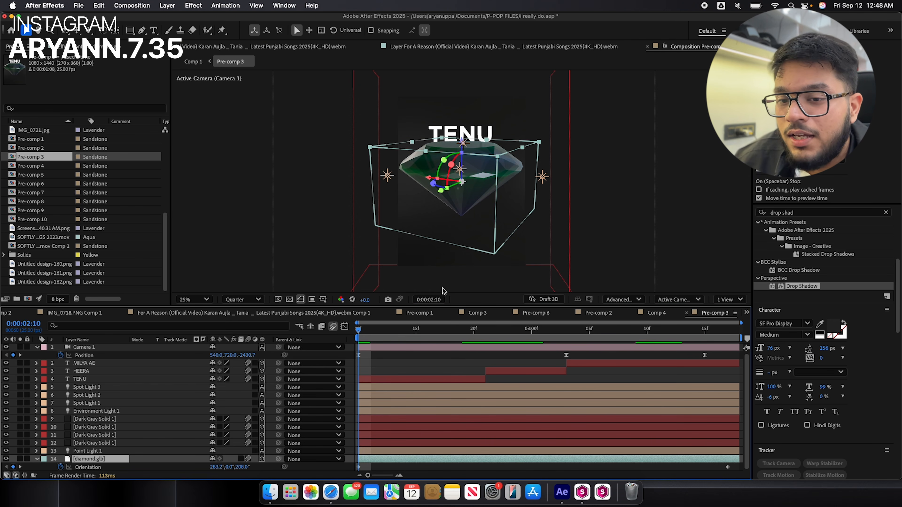
# Close the timelines of Pre-comp 1, Comp 3, Pre-comp 6, Pre-comp 2 and Comp 4.
pyautogui.click(393, 313)
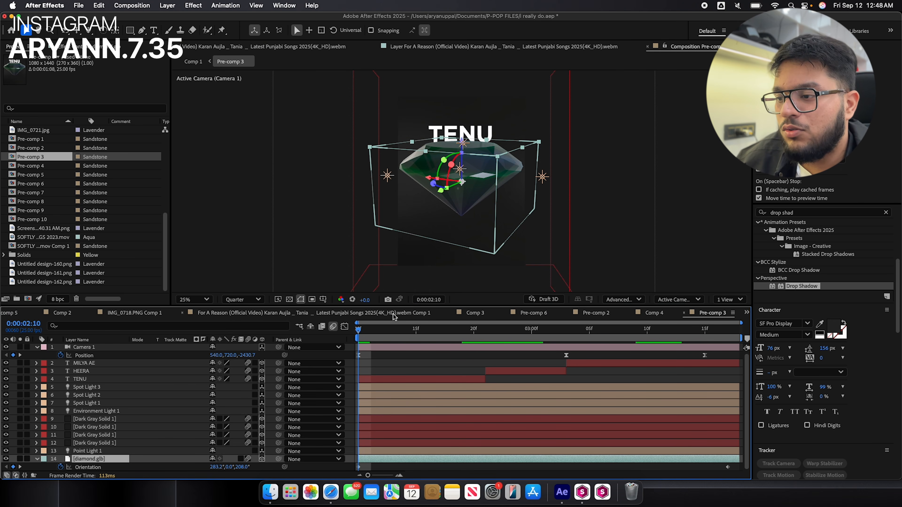
pyautogui.click(451, 313)
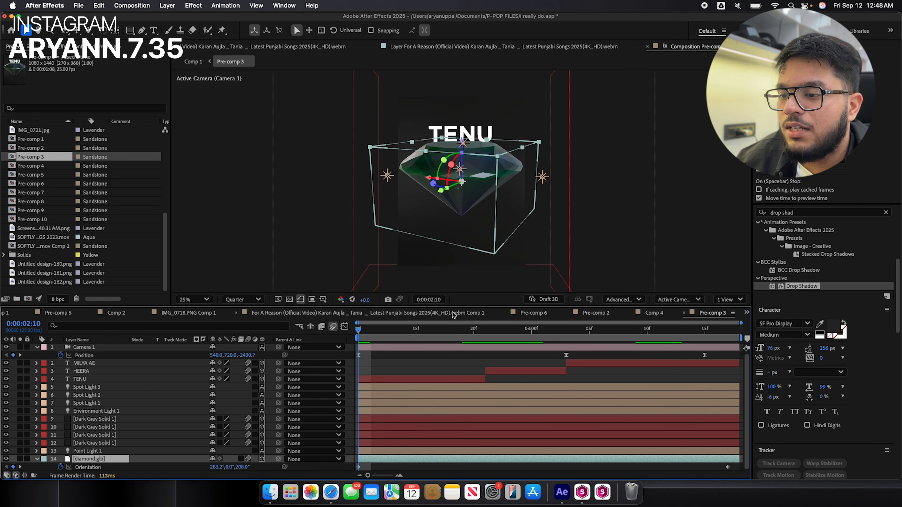
pyautogui.click(506, 313)
pyautogui.click(568, 313)
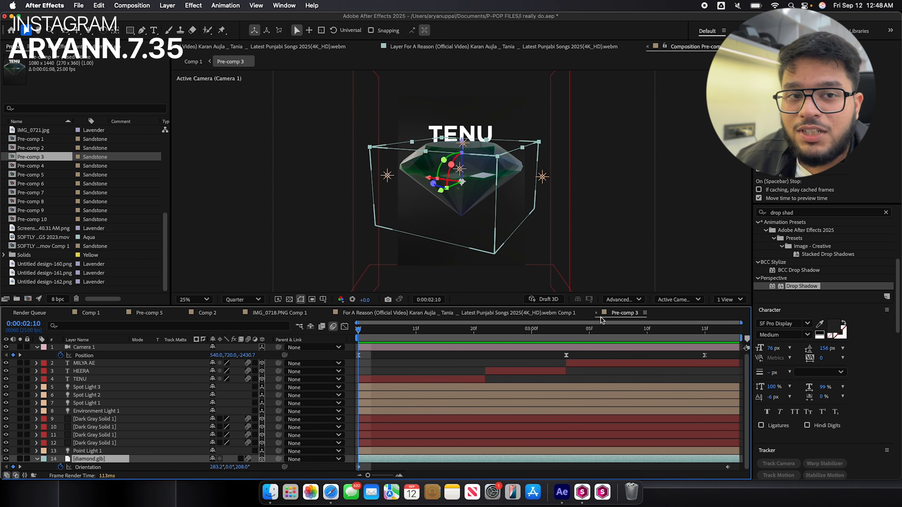
pyautogui.click(597, 314)
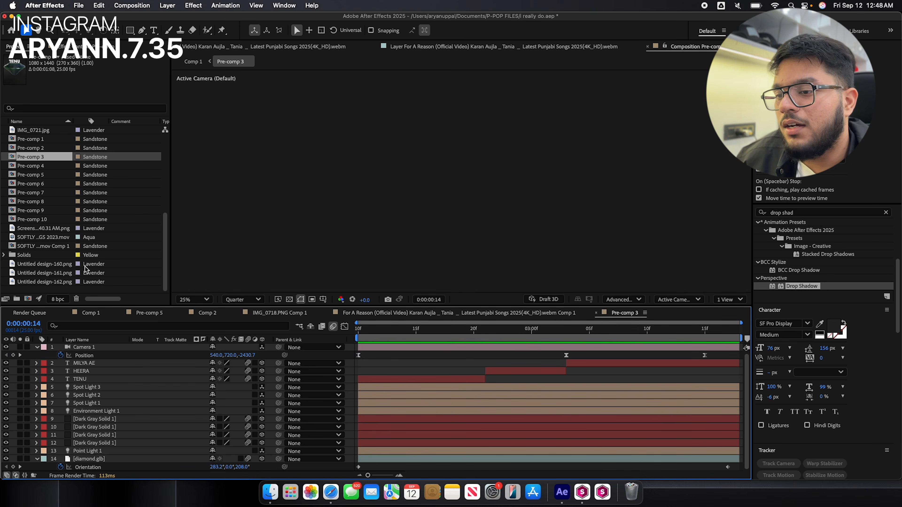
# Reopen Comp 4 from the project items and return its timeline to the layer bar view.
pyautogui.scroll(5, 41, 246)
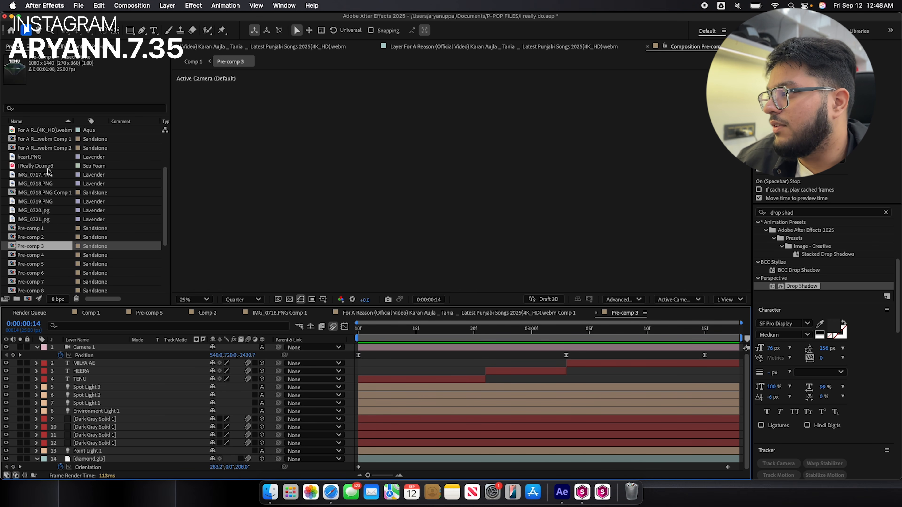
pyautogui.scroll(3, 50, 169)
pyautogui.doubleClick(34, 166)
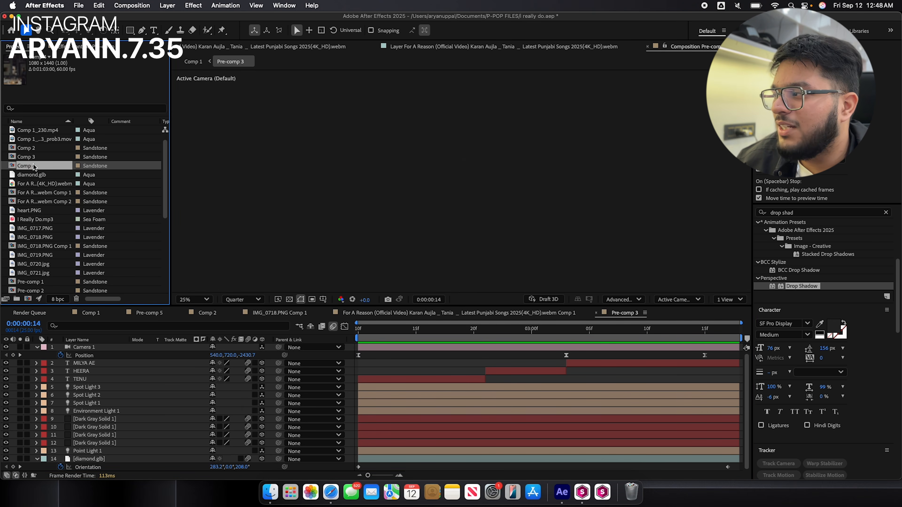
pyautogui.hotkey('shift', 'F3')
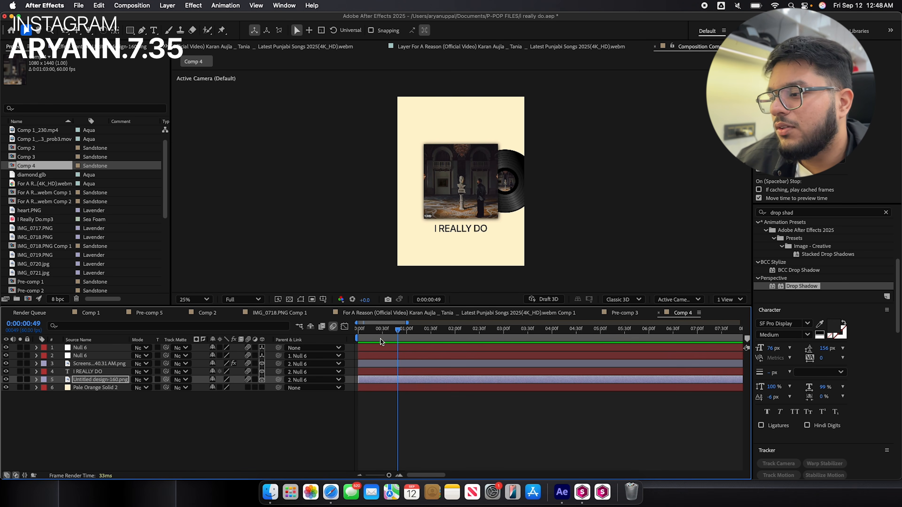
# Trim the end of all Comp 4 layers to 0:00:02:12.
pyautogui.click(400, 348)
pyautogui.moveTo(399, 331); pyautogui.dragTo(434, 331)
pyautogui.click(465, 331)
pyautogui.press('super+a')
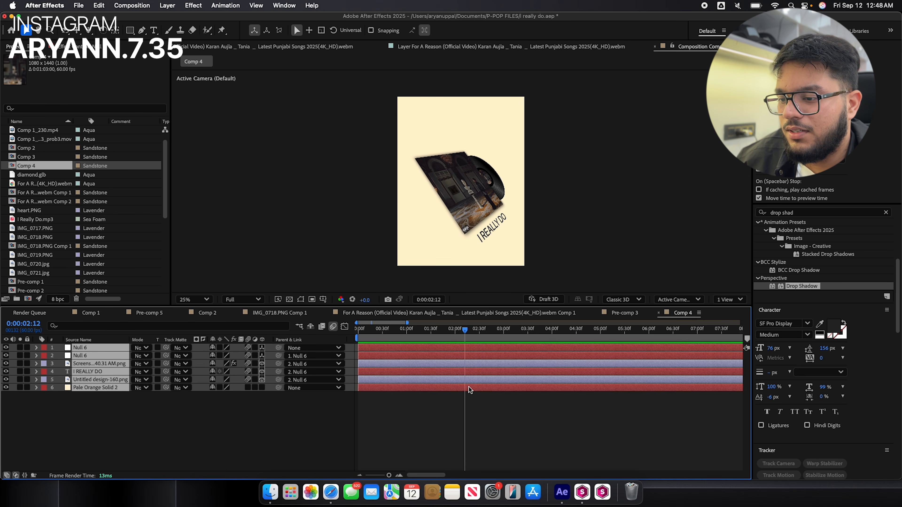
pyautogui.hotkey('alt', ']')
pyautogui.click(477, 404)
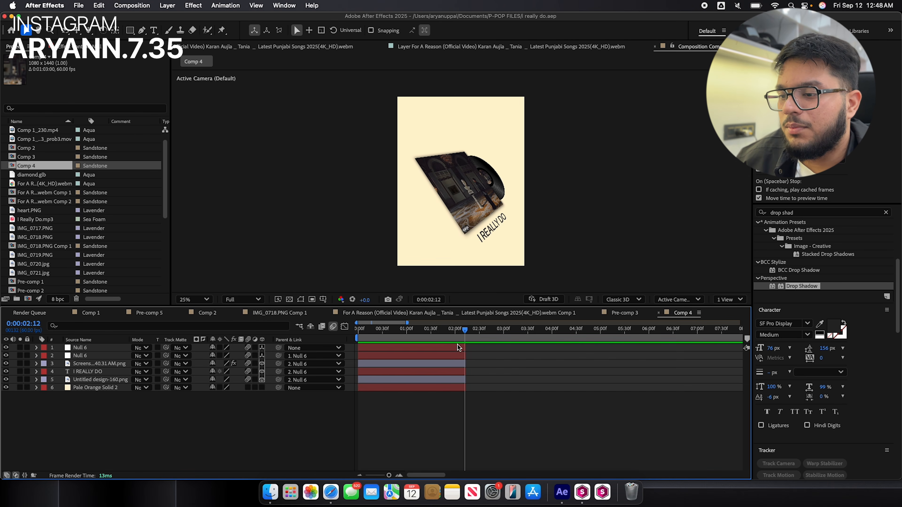
# Pre-compose all layers of Comp 4 into one new composition, moving all attributes and adjusting its duration to the layers' time span.
pyautogui.press('space')
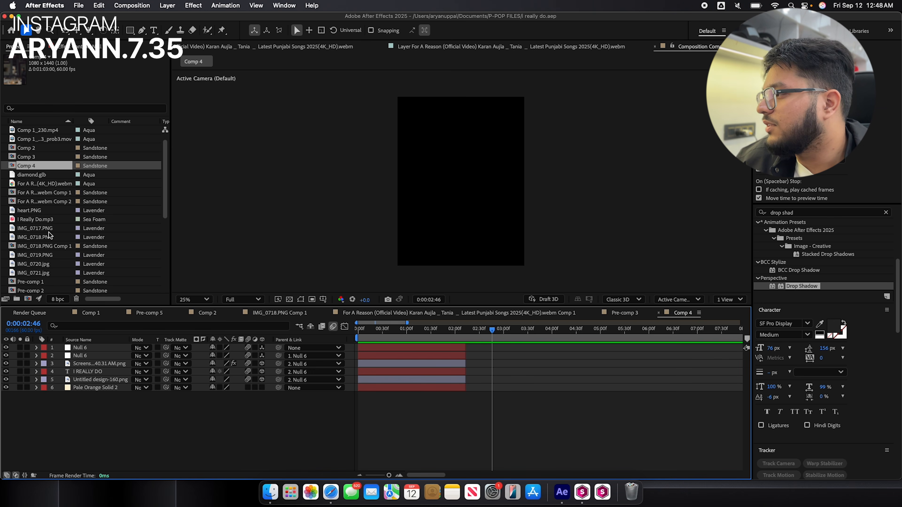
pyautogui.scroll(-6, 50, 235)
pyautogui.scroll(6, 46, 247)
pyautogui.click(33, 175)
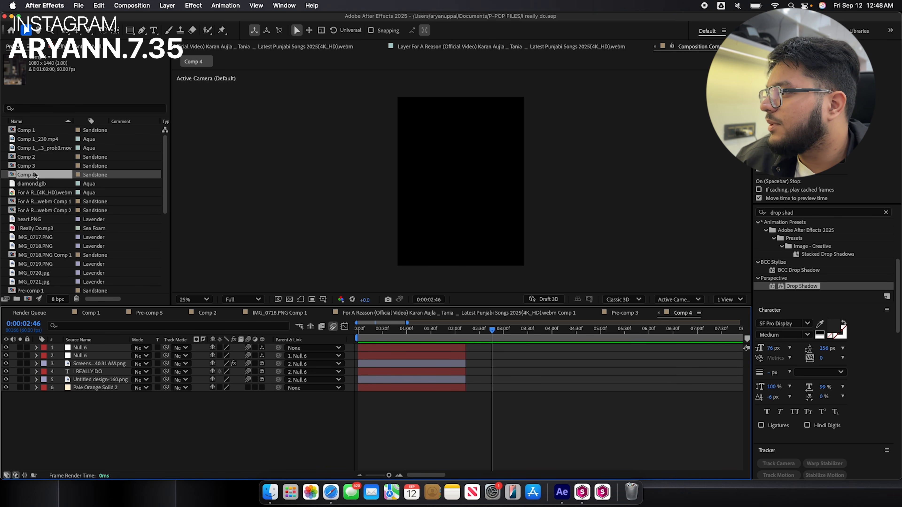
pyautogui.click(379, 349)
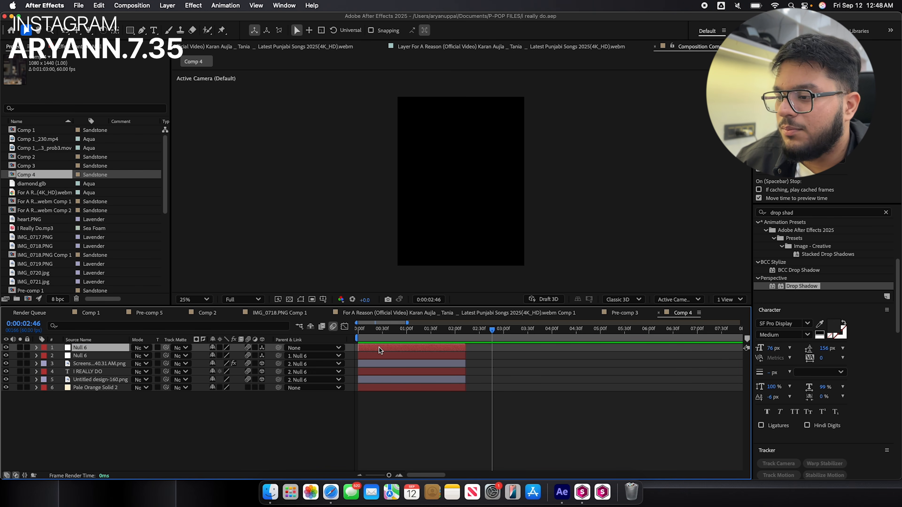
pyautogui.press('super+a')
pyautogui.press('Return')
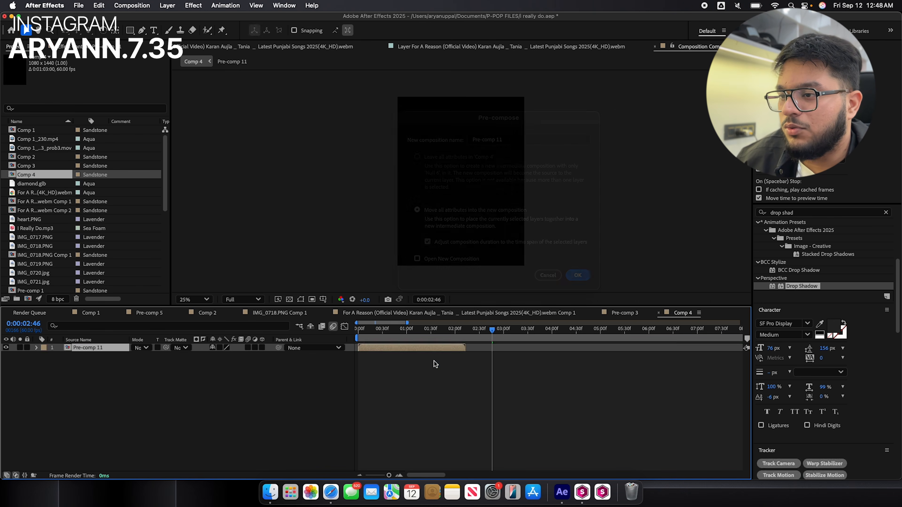
# Add the diamond.glb model to Comp 4 from 0:00:02:13, directly after the pre-comp, and accept the Advanced 3D renderer.
pyautogui.moveTo(32, 184); pyautogui.dragTo(470, 337)
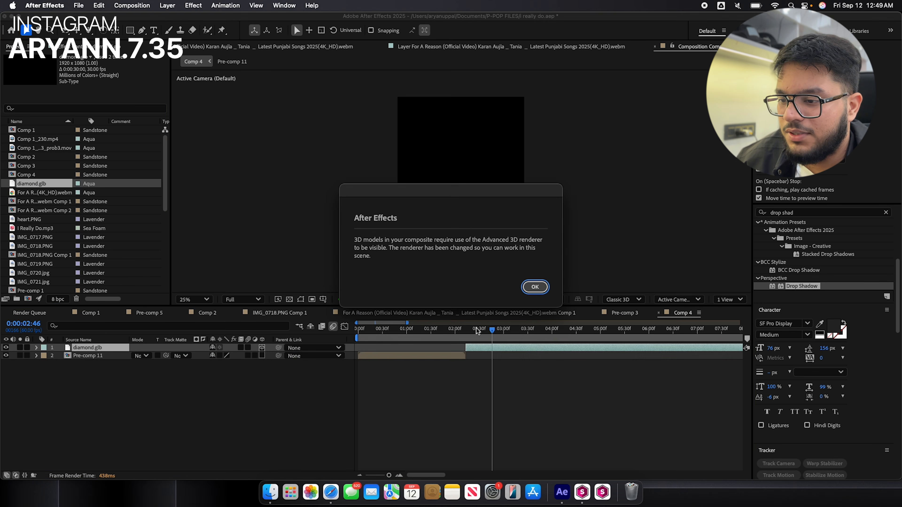
pyautogui.click(535, 287)
pyautogui.click(467, 330)
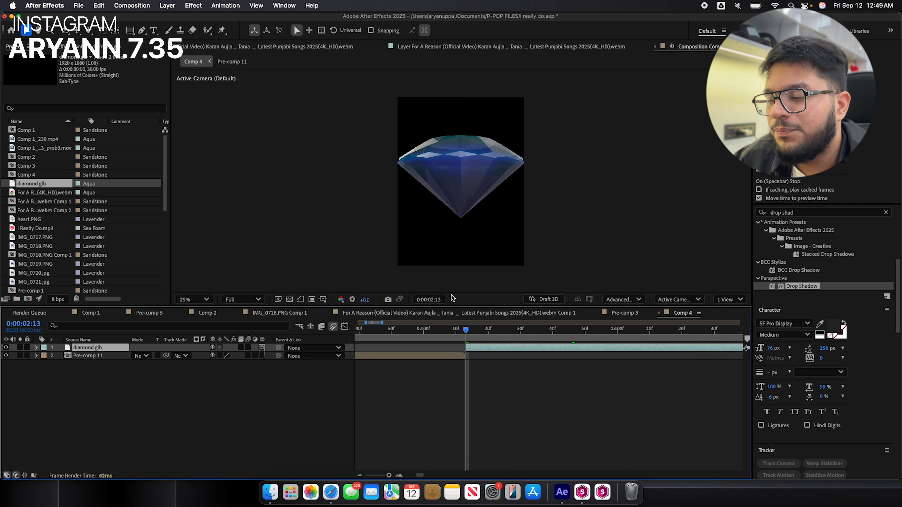
# Tilt the diamond model by setting its X Rotation to 16°.
pyautogui.click(447, 181)
pyautogui.press('s')
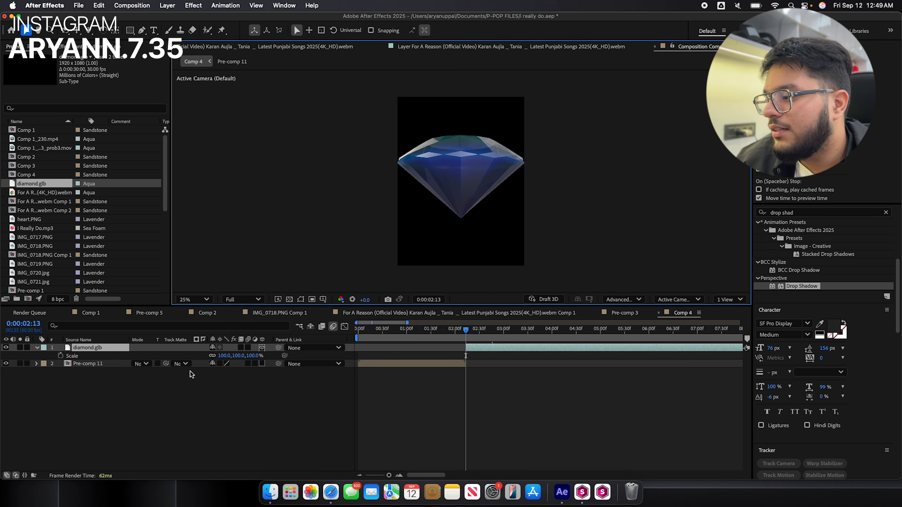
pyautogui.press('r')
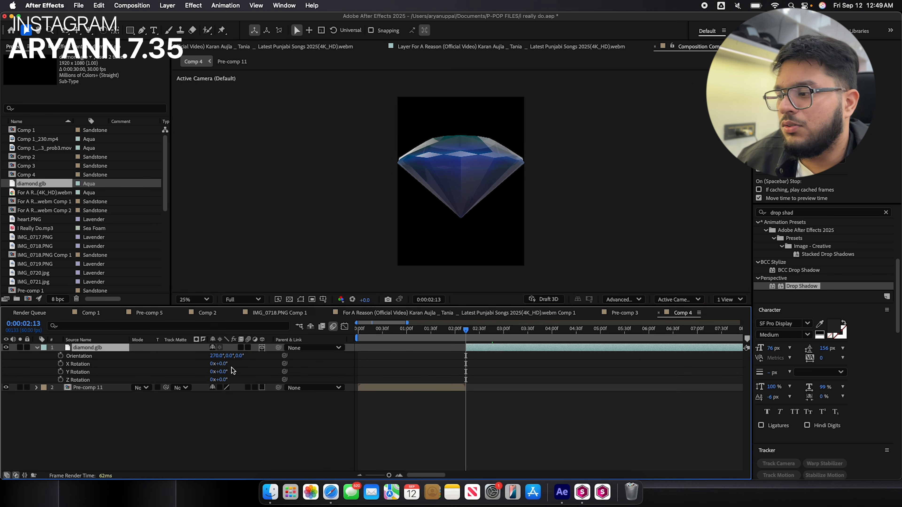
pyautogui.moveTo(223, 366)
pyautogui.mouseDown()
pyautogui.moveTo(234, 371)
pyautogui.moveTo(222, 364)
pyautogui.mouseUp()
pyautogui.press('super+z')
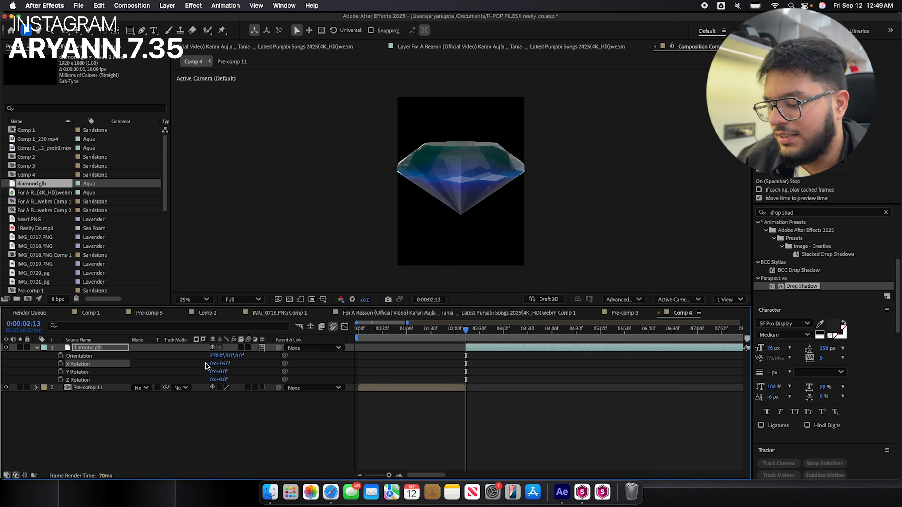
# Scale the diamond model uniformly to 75% and save the project.
pyautogui.press('p')
pyautogui.moveTo(229, 358); pyautogui.dragTo(212, 358)
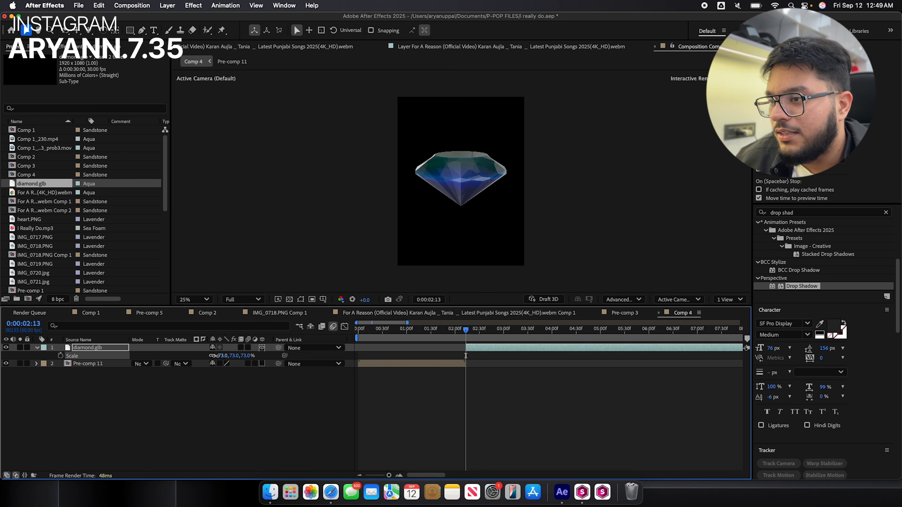
pyautogui.press('super+s')
# Open Pre-comp 3 from Comp 1 and display its diamond scene in two views at 0:00:02:13.
pyautogui.click(92, 313)
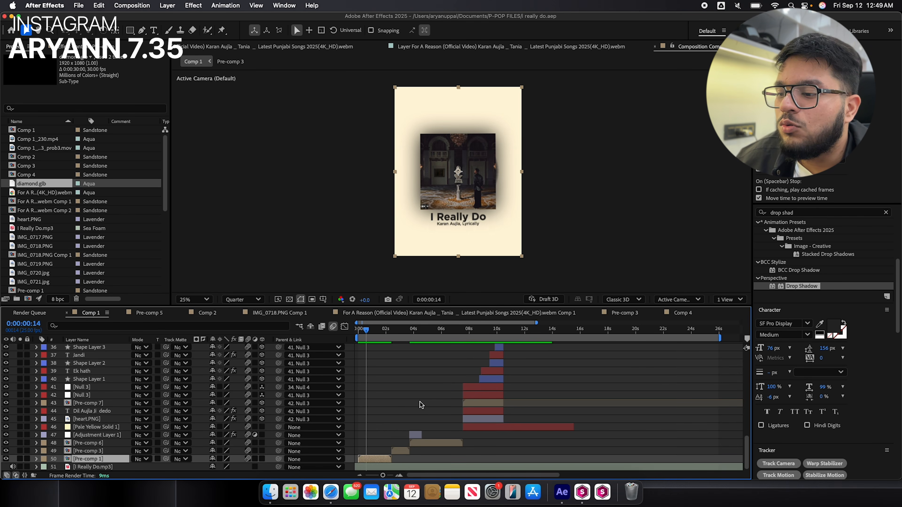
pyautogui.doubleClick(397, 450)
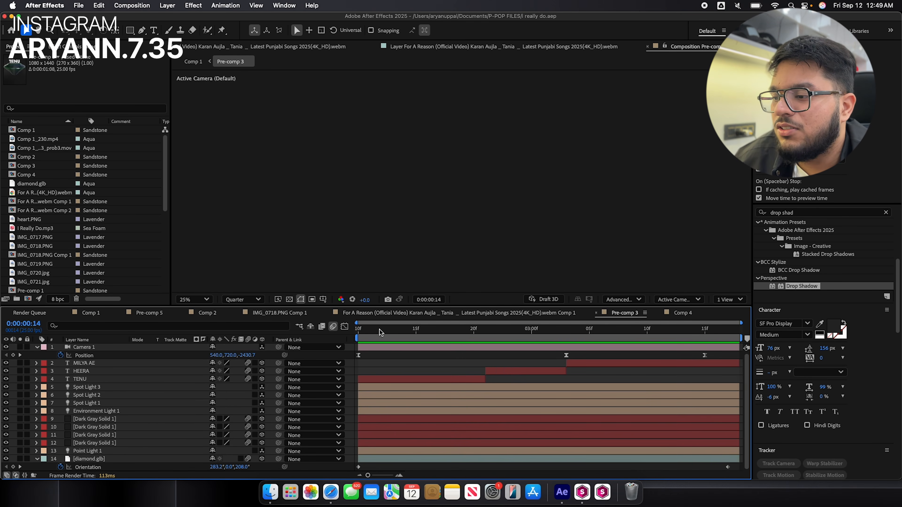
pyautogui.click(393, 330)
pyautogui.click(730, 300)
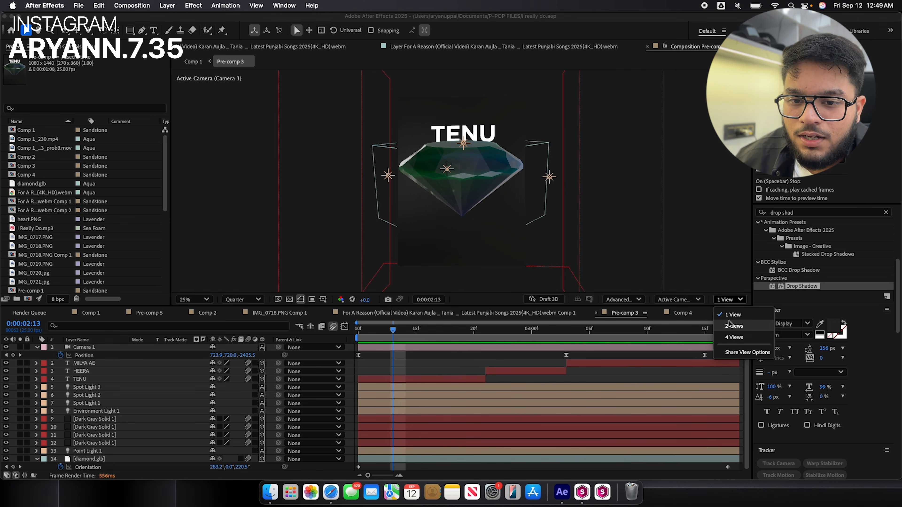
pyautogui.click(731, 326)
# Examine from the front how the dark gray solids form a room around the diamond in Pre-comp 3's custom view.
pyautogui.press('h')
pyautogui.press('v')
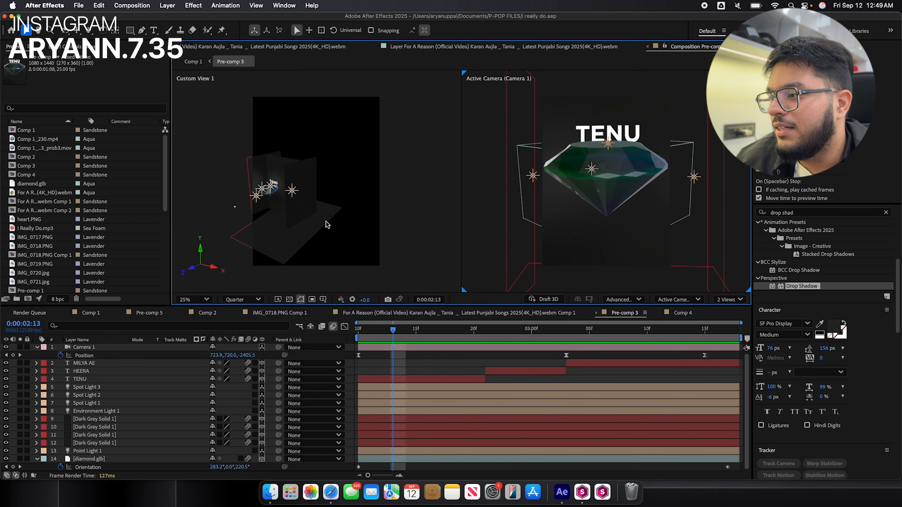
pyautogui.press('c')
pyautogui.moveTo(325, 208); pyautogui.dragTo(364, 185)
pyautogui.press('v')
pyautogui.press('c')
pyautogui.press('c')
pyautogui.press('c')
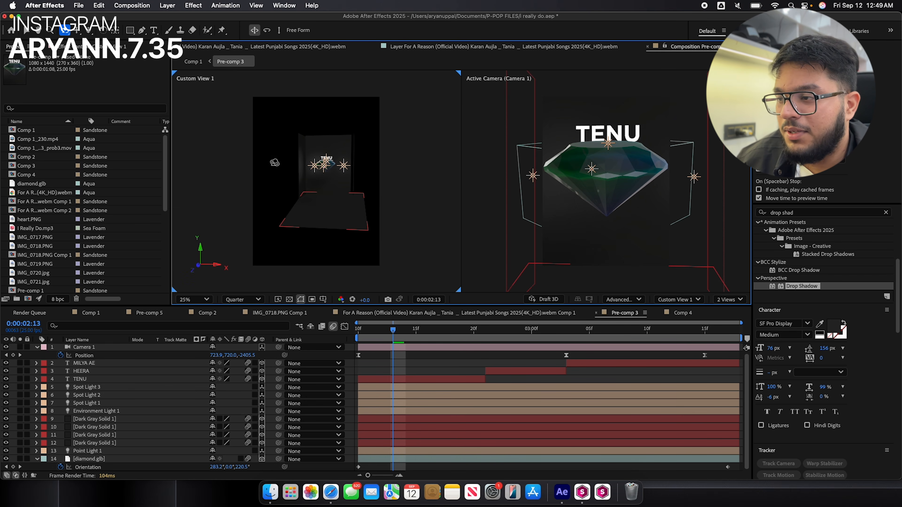
pyautogui.press('v')
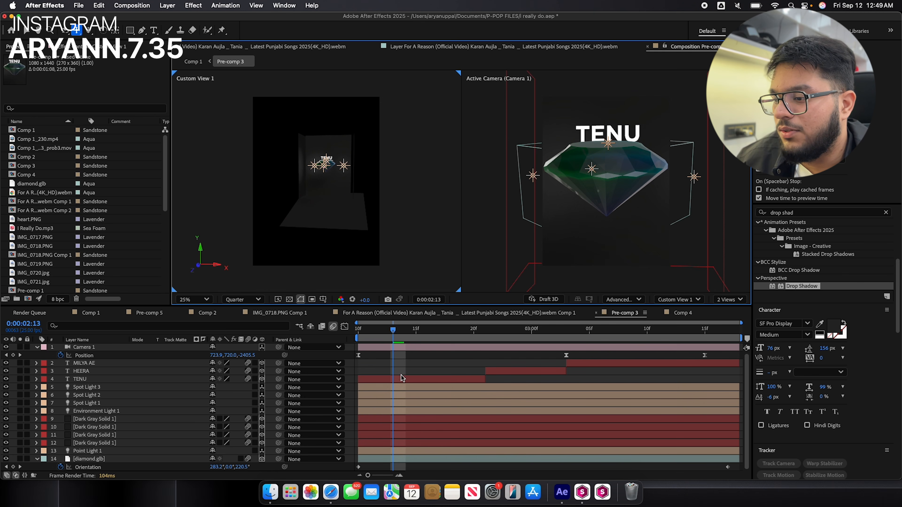
# Copy the four Dark Gray Solid layers from Pre-comp 3 into Comp 4 at 0:00:02:13 and extend their ends to about 0:00:06:00.
pyautogui.click(393, 419)
pyautogui.keyDown('shift'); pyautogui.click(392, 444); pyautogui.keyUp('shift')
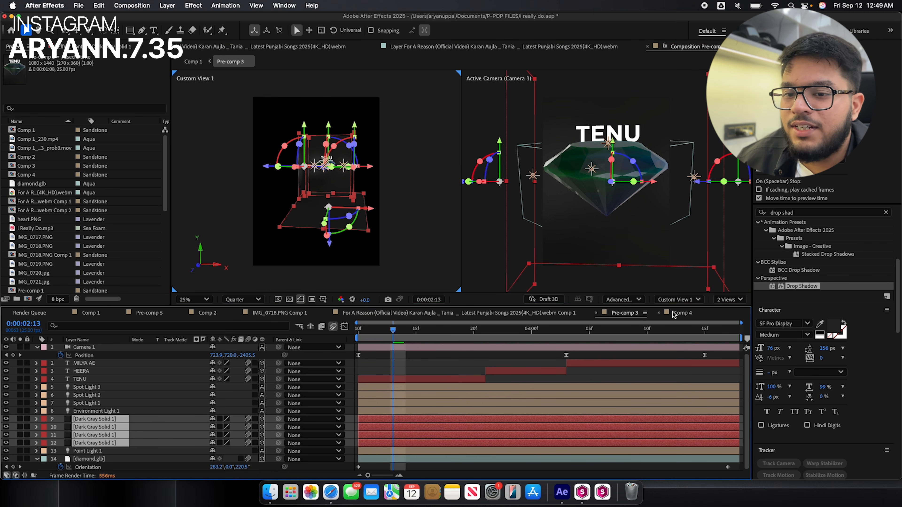
pyautogui.click(682, 314)
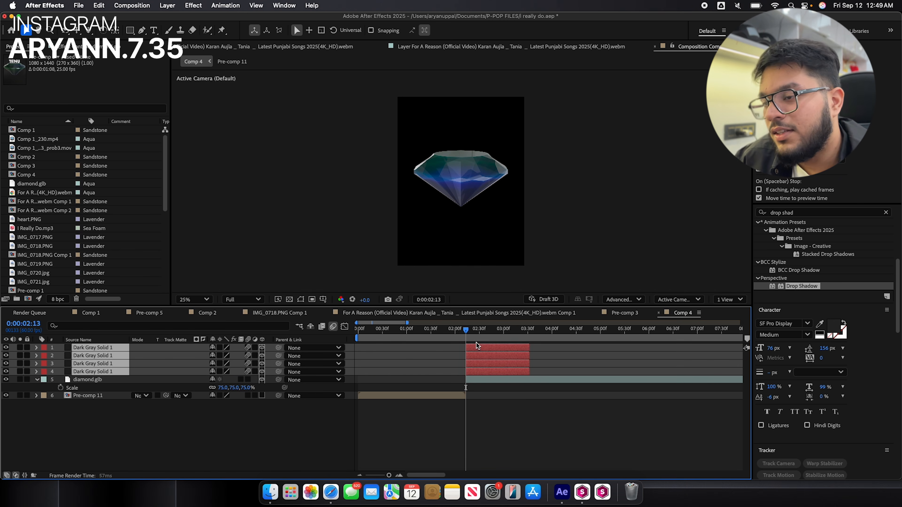
pyautogui.press('[')
pyautogui.moveTo(531, 349); pyautogui.dragTo(647, 348)
pyautogui.click(578, 413)
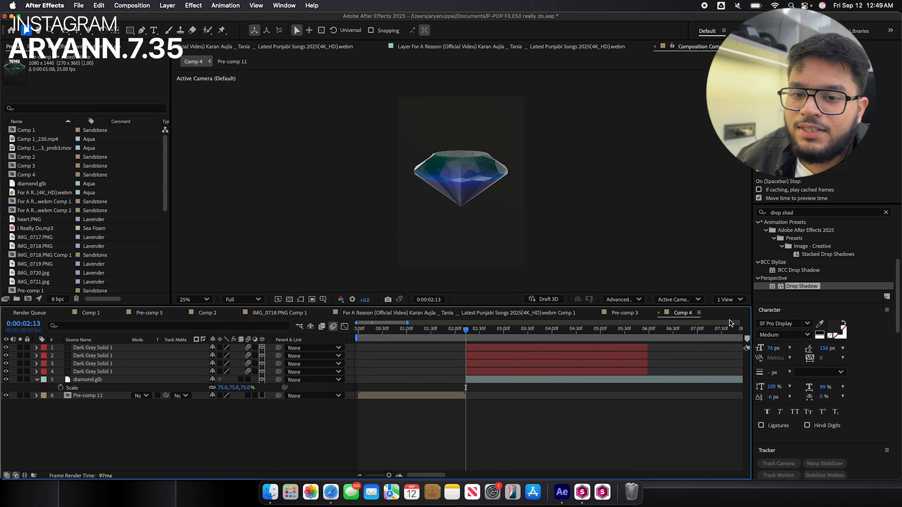
# Display Comp 4 in two views and orient the custom view to show the diamond among the solids.
pyautogui.click(724, 299)
pyautogui.click(739, 318)
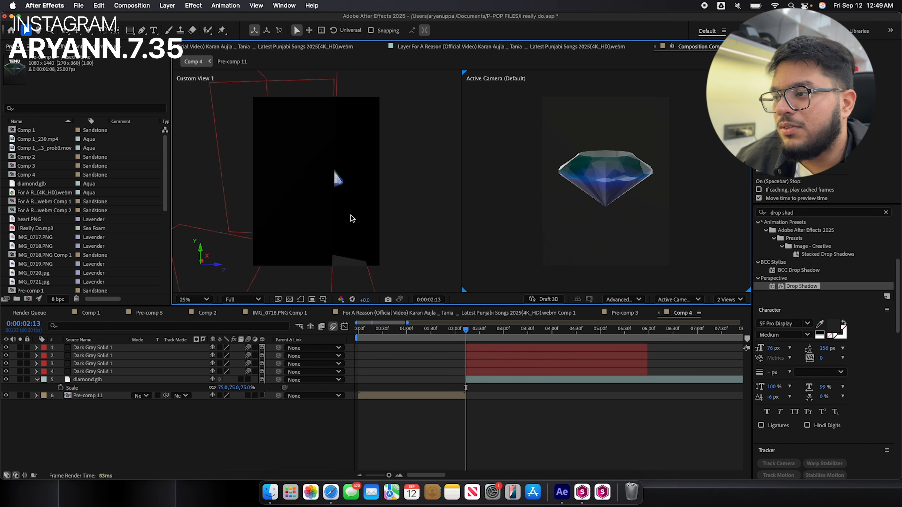
pyautogui.scroll(-2, 360, 216)
pyautogui.press('c')
pyautogui.click(359, 216)
pyautogui.press('c')
pyautogui.press('c')
pyautogui.moveTo(358, 217); pyautogui.dragTo(321, 219)
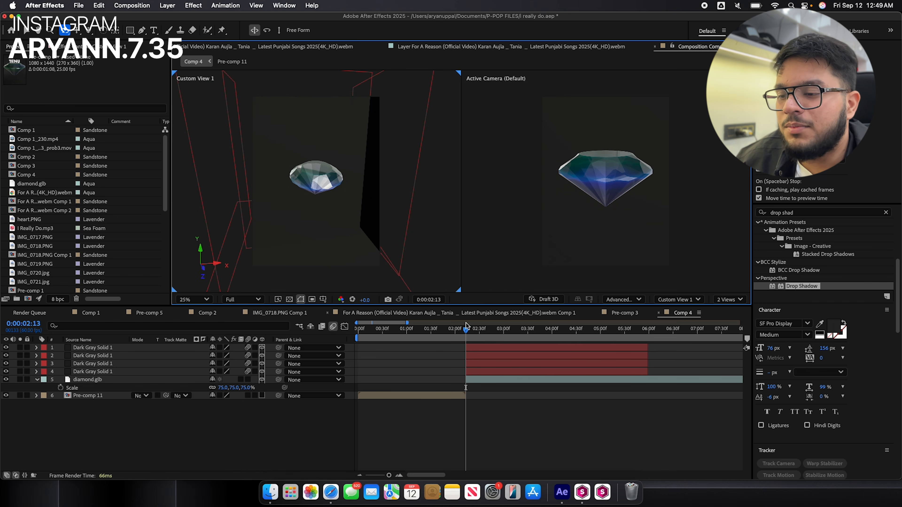
# Add a new light of type Environment to Comp 4.
pyautogui.click(479, 347)
pyautogui.press('v')
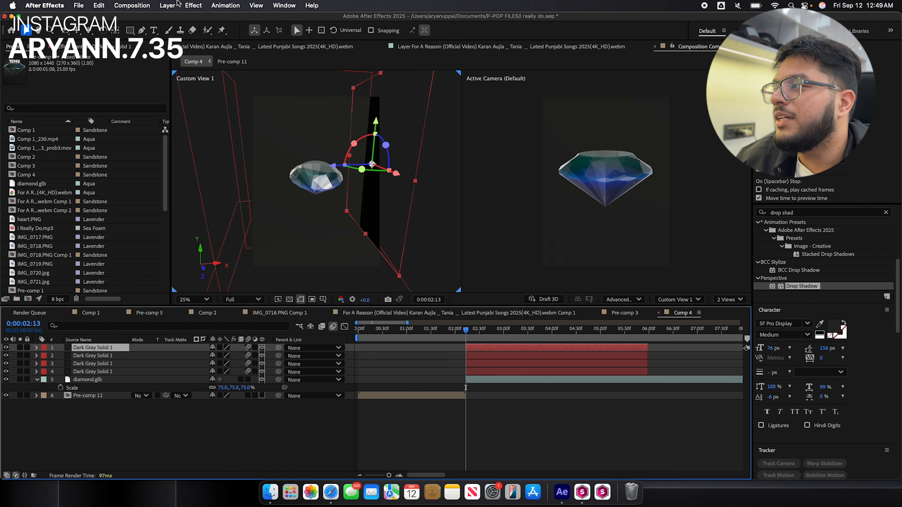
pyautogui.click(176, 5)
pyautogui.moveTo(185, 20)
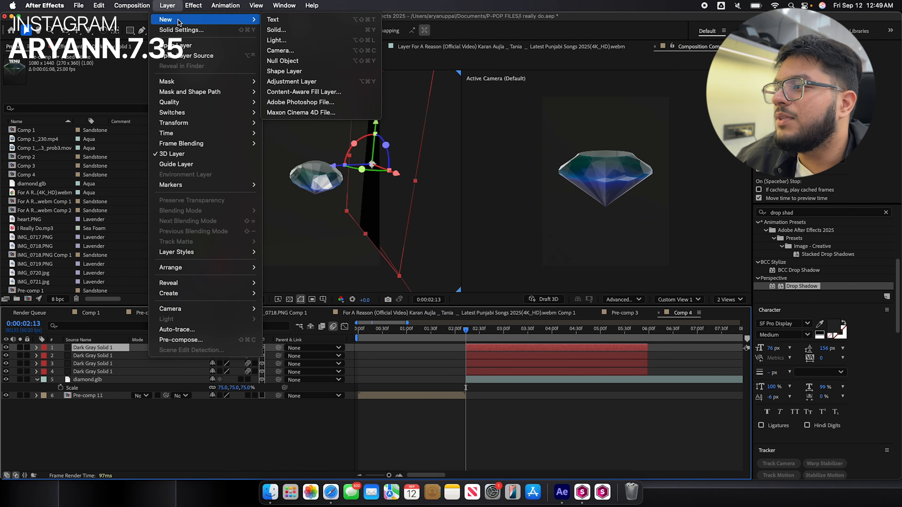
pyautogui.click(279, 42)
pyautogui.click(756, 180)
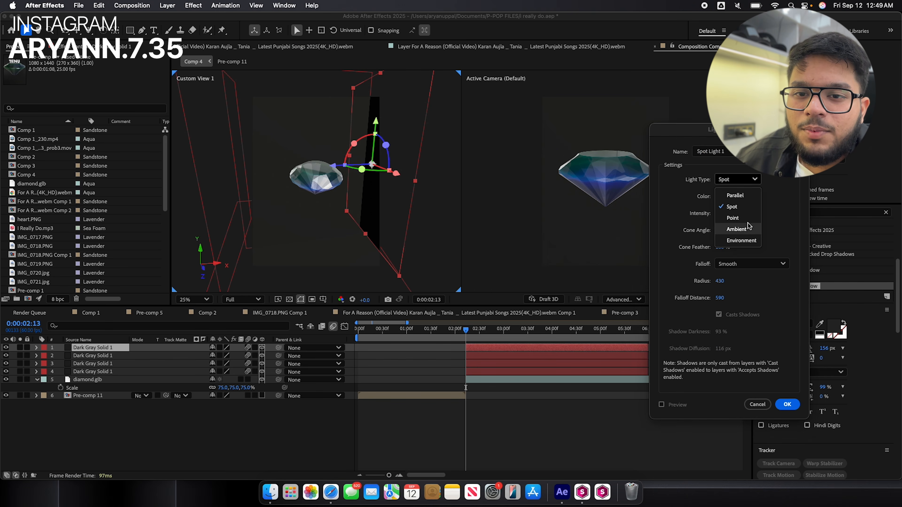
pyautogui.click(735, 240)
pyautogui.click(787, 405)
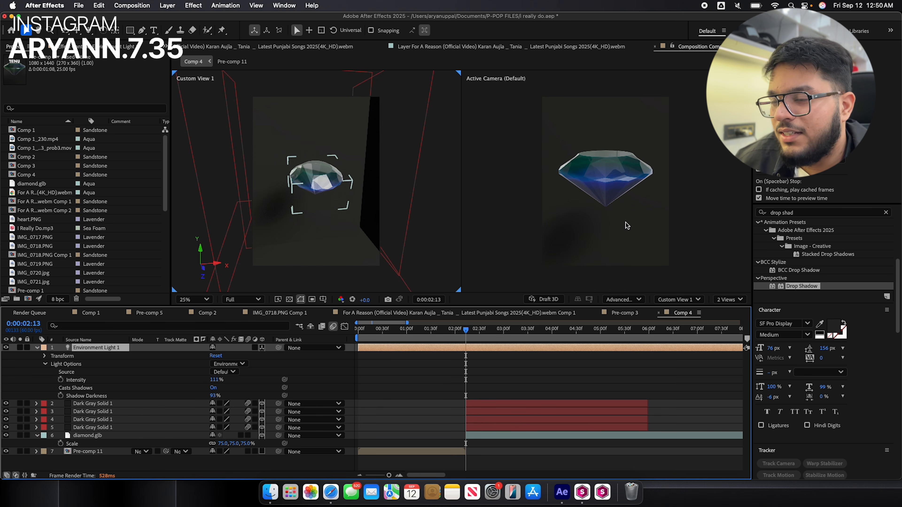
# Try a spot light above the diamond in Comp 4 and delete it.
pyautogui.click(167, 5)
pyautogui.moveTo(199, 19)
pyautogui.click(308, 40)
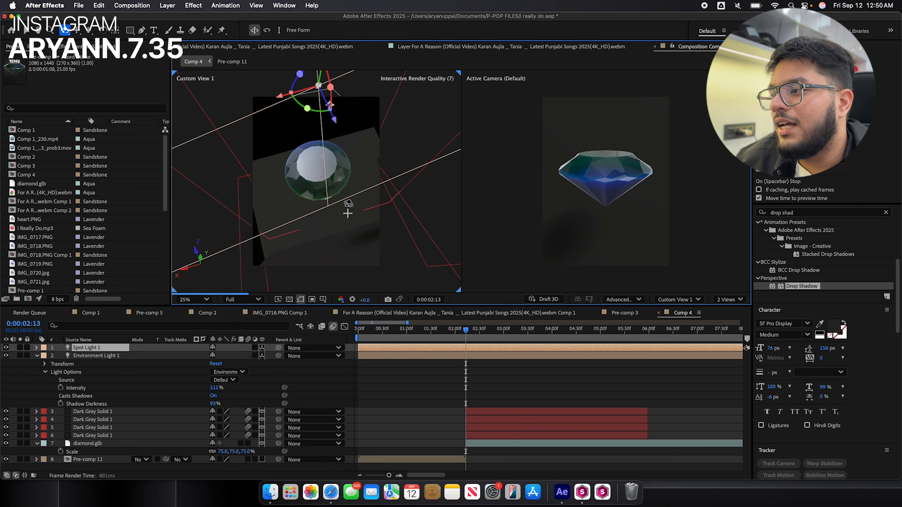
pyautogui.moveTo(348, 224); pyautogui.dragTo(348, 206)
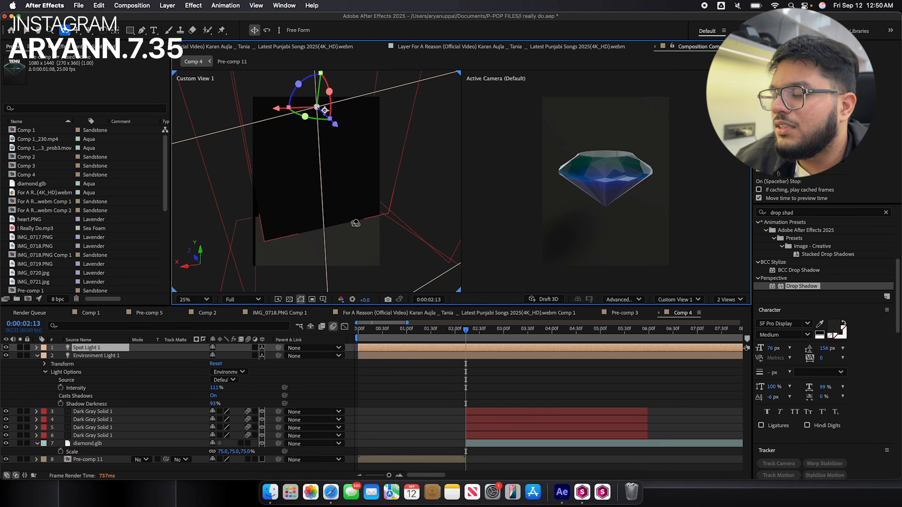
pyautogui.press('Delete')
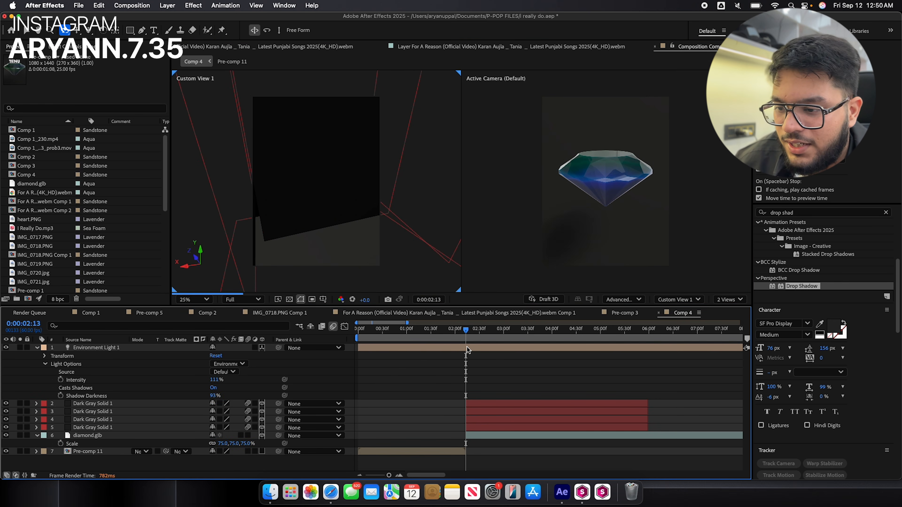
# Trim the start of the environment light layer to 0:00:02:13 and save the project.
pyautogui.click(468, 350)
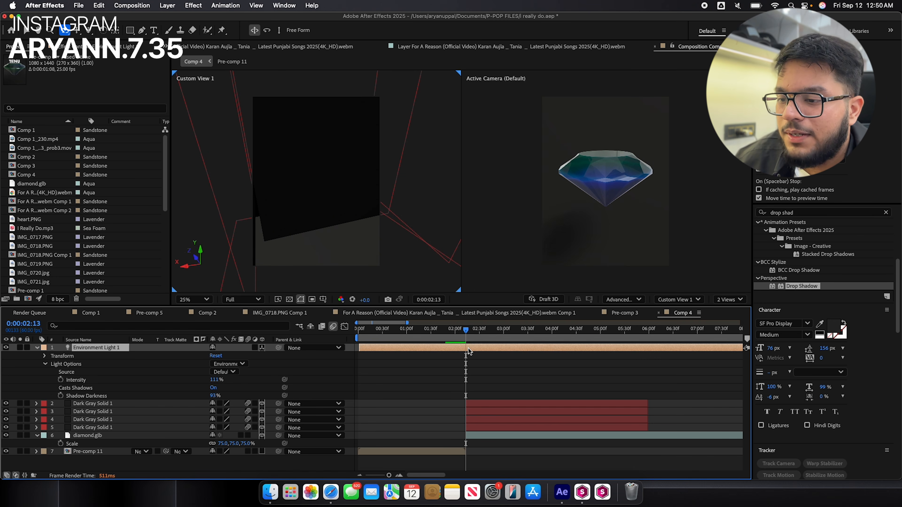
pyautogui.hotkey('alt', '[')
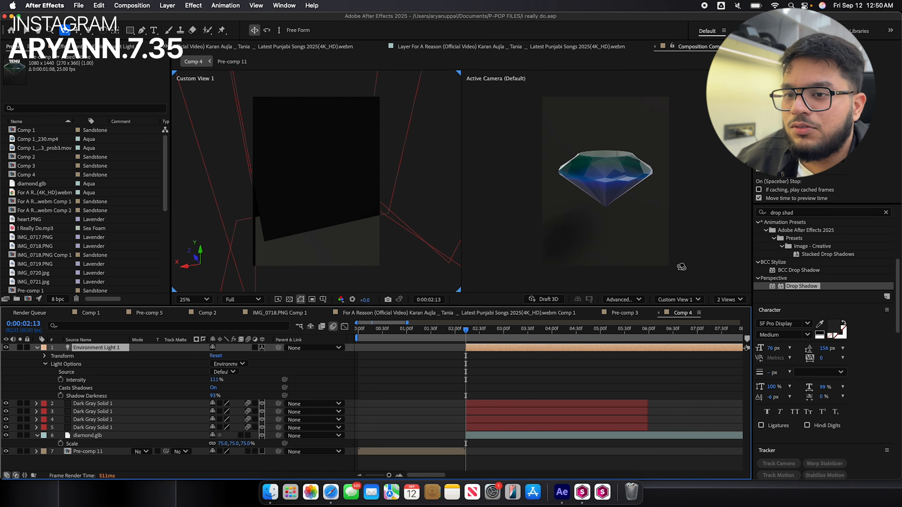
pyautogui.press('v')
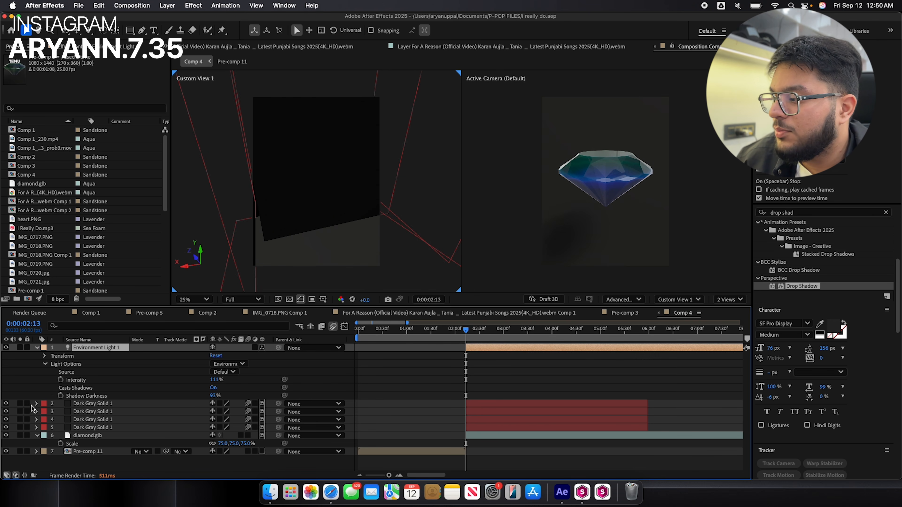
# Set a starting Orientation keyframe for the diamond model at 0:00:02:13.
pyautogui.click(68, 435)
pyautogui.press('r')
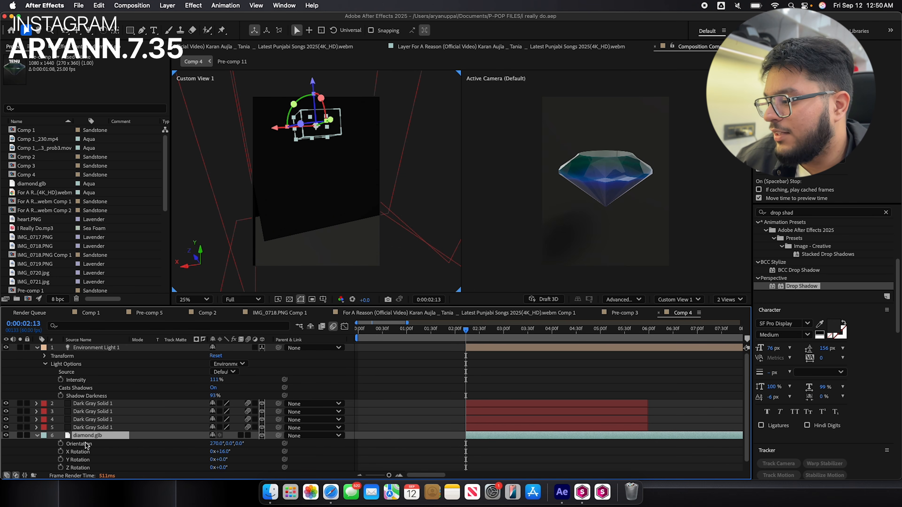
pyautogui.scroll(-1, 158, 412)
pyautogui.click(60, 436)
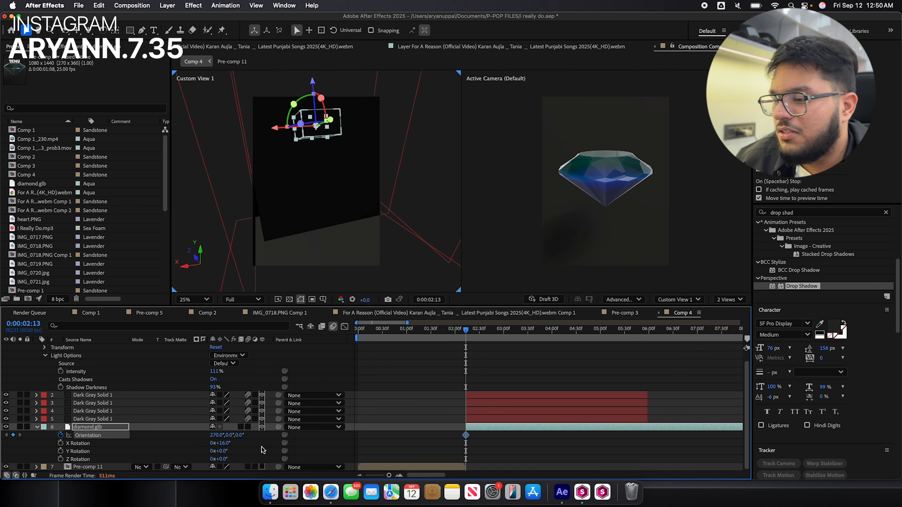
# Switch the preview to Quarter resolution, keyframe a changed Z orientation for the diamond at 0:00:05:58, and play back the spin.
pyautogui.moveTo(527, 332); pyautogui.dragTo(648, 332)
pyautogui.moveTo(231, 435); pyautogui.dragTo(243, 440)
pyautogui.press('super+z')
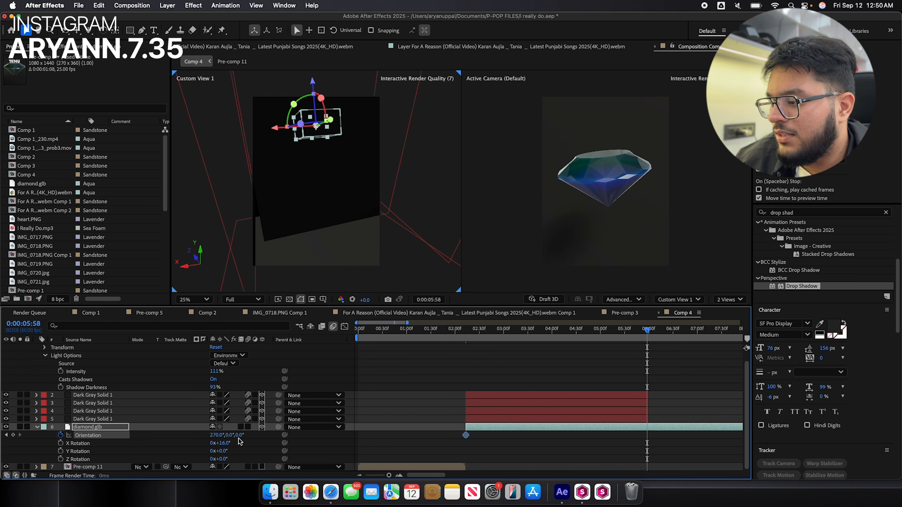
pyautogui.click(239, 301)
pyautogui.click(243, 364)
pyautogui.moveTo(240, 435); pyautogui.dragTo(334, 438)
pyautogui.press('super+z')
pyautogui.moveTo(240, 437); pyautogui.dragTo(392, 435)
pyautogui.moveTo(619, 332); pyautogui.dragTo(462, 357)
pyautogui.press('space')
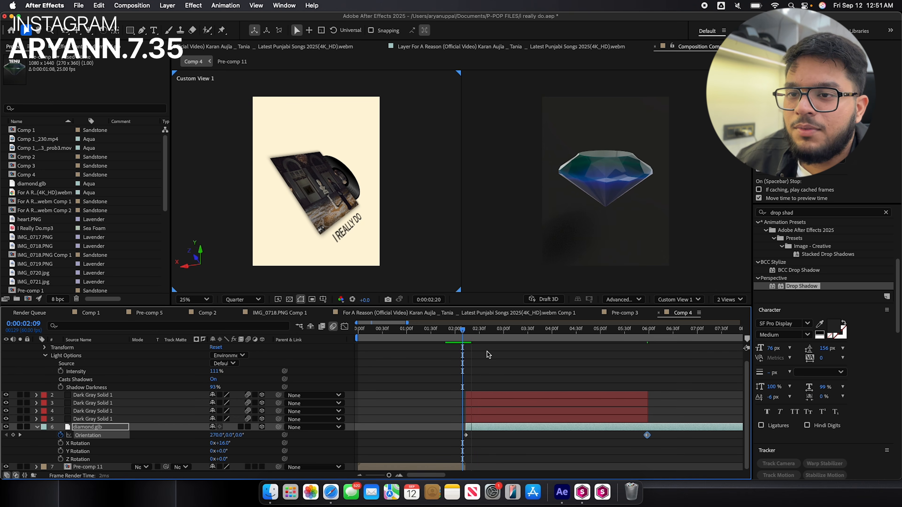
# Stop the playback and undo the Orientation keyframes of the diamond model.
pyautogui.press('space')
pyautogui.moveTo(489, 334); pyautogui.dragTo(595, 350)
pyautogui.press('super+z')
pyautogui.press('super+z')
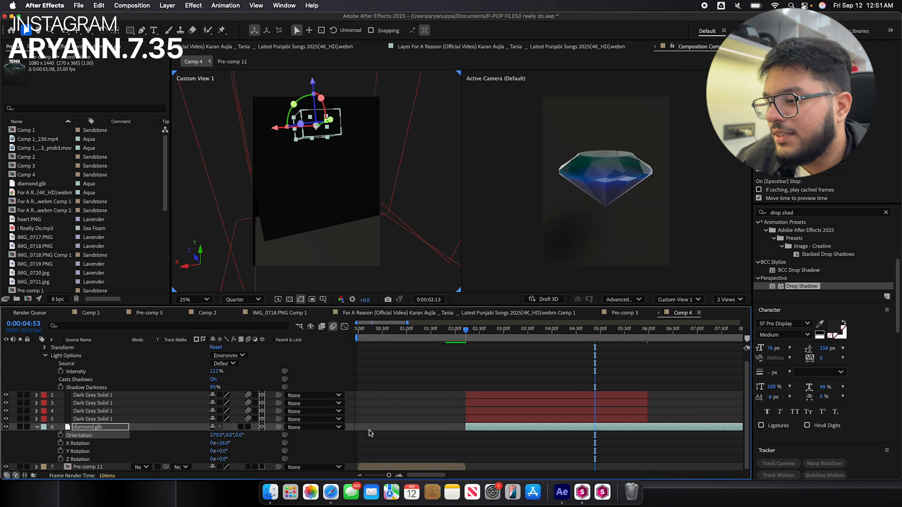
# Set a starting Z Rotation keyframe of 0° for the diamond at 0:00:02:13 after undoing a trial rotation.
pyautogui.click(477, 429)
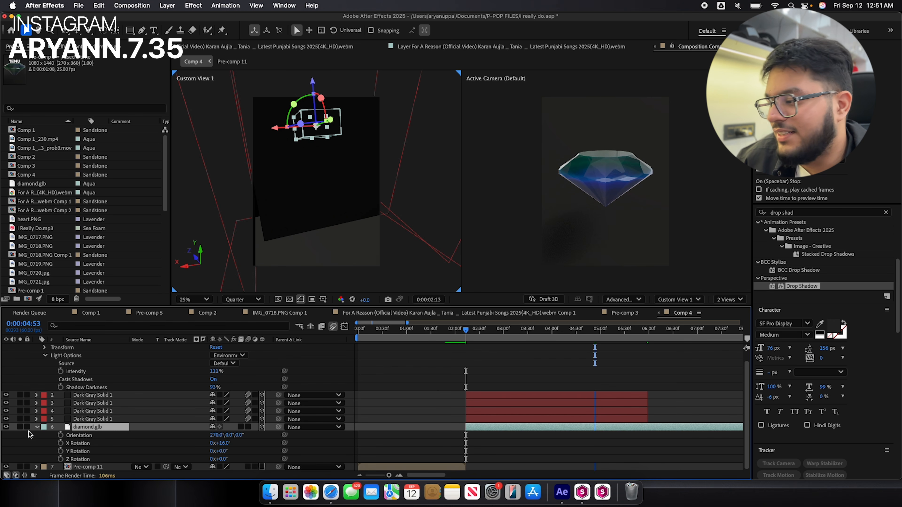
pyautogui.moveTo(223, 461)
pyautogui.mouseDown()
pyautogui.moveTo(238, 461)
pyautogui.moveTo(226, 461)
pyautogui.mouseUp()
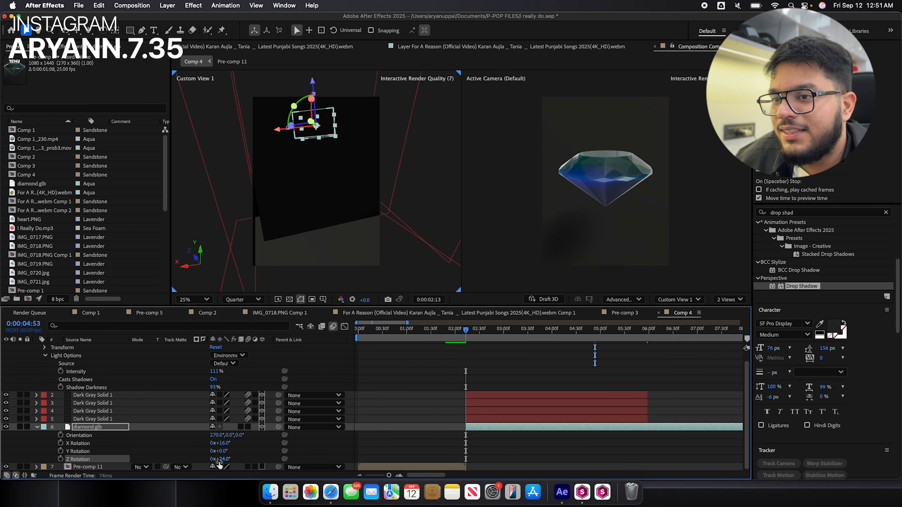
pyautogui.press('super+z')
pyautogui.click(60, 459)
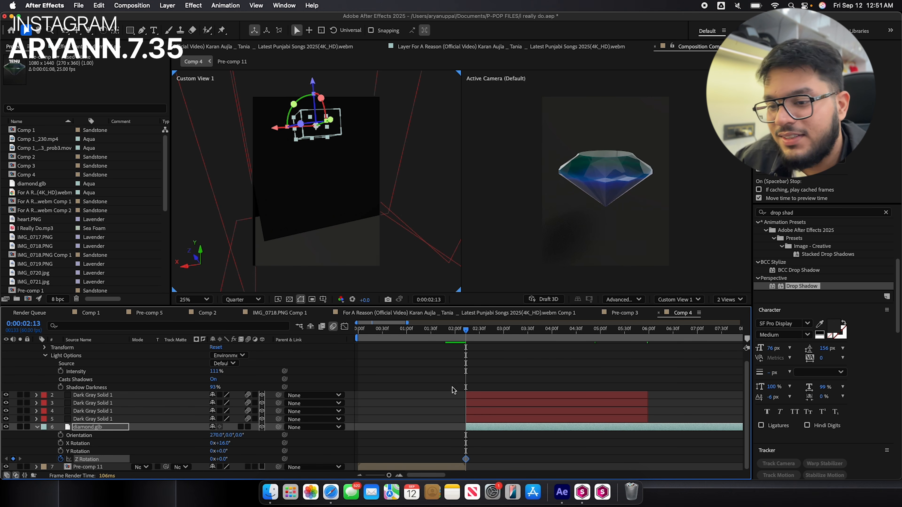
# Keyframe the diamond's Z Rotation to one full turn (1x+0.0°) at 0:00:06:02 and play back the spin.
pyautogui.click(648, 337)
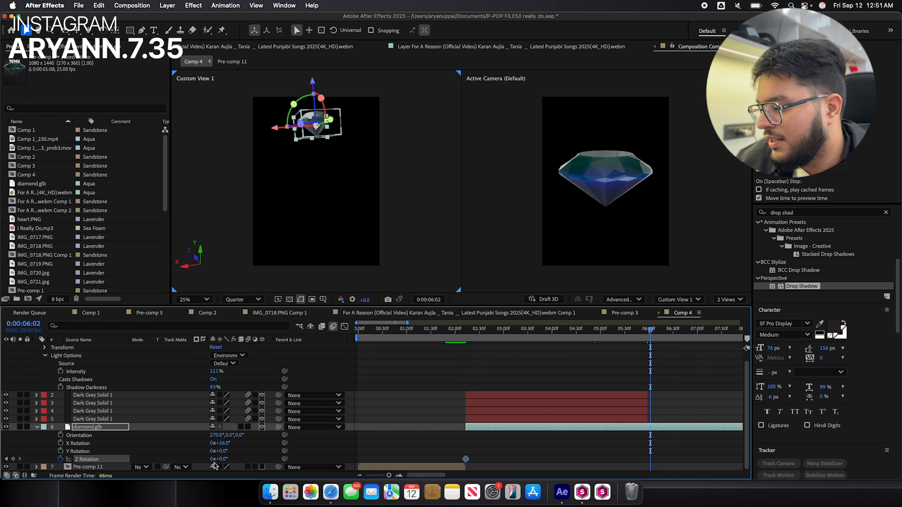
pyautogui.press('Return')
pyautogui.press('j')
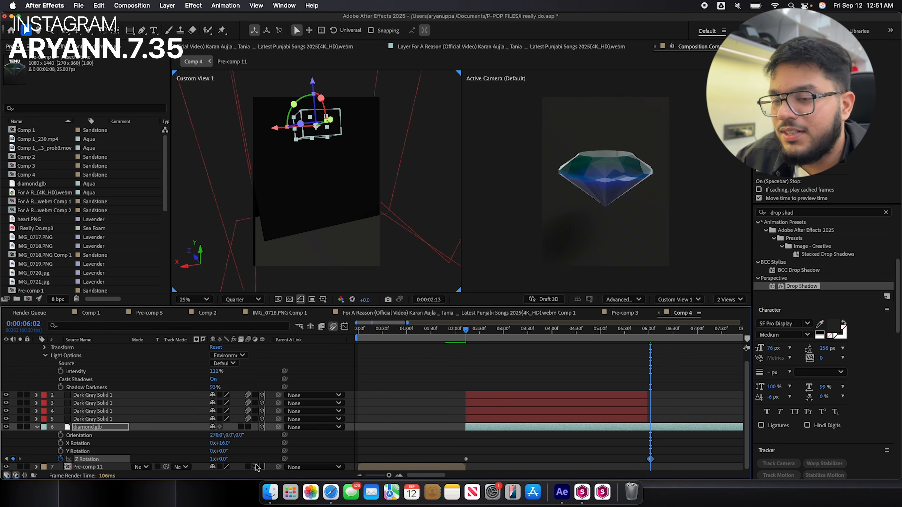
pyautogui.press('space')
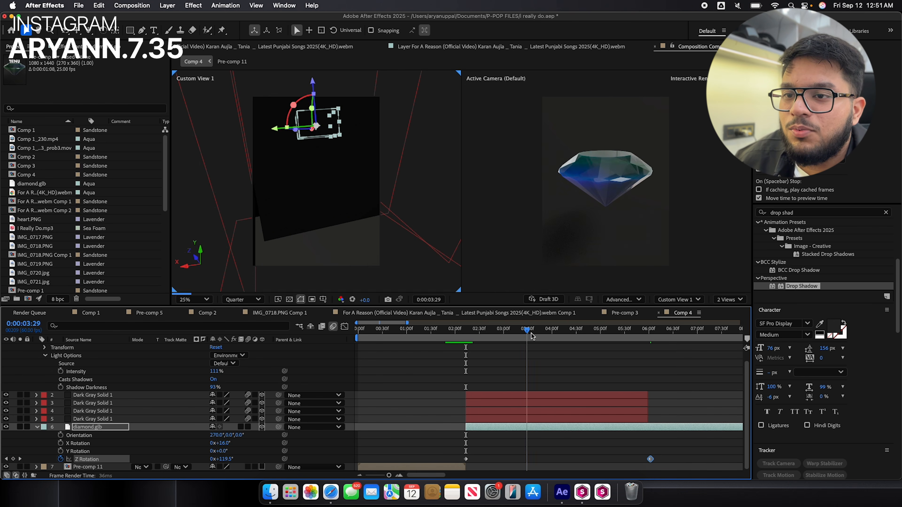
pyautogui.press('space')
# Switch the preview to a single Active Camera view and hide the four Dark Gray Solid layers.
pyautogui.click(730, 300)
pyautogui.click(731, 316)
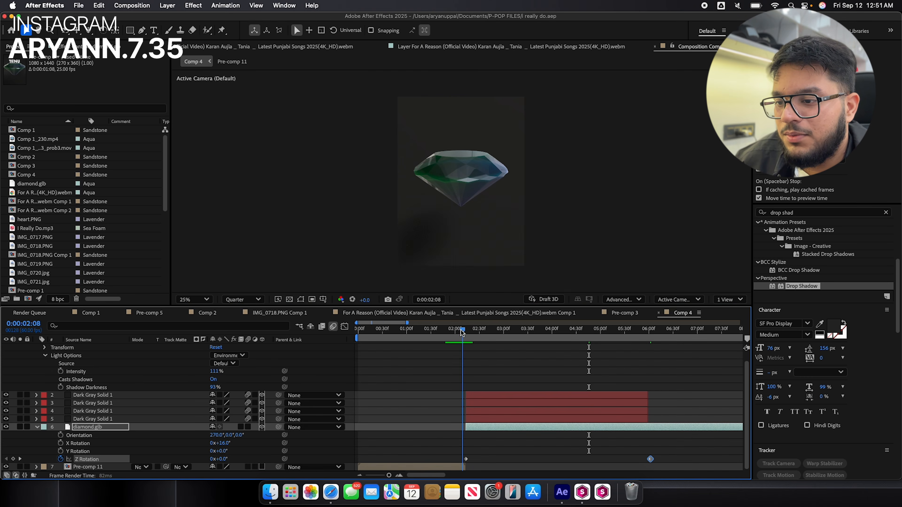
pyautogui.moveTo(462, 330); pyautogui.dragTo(471, 332)
pyautogui.moveTo(7, 402); pyautogui.dragTo(3, 413)
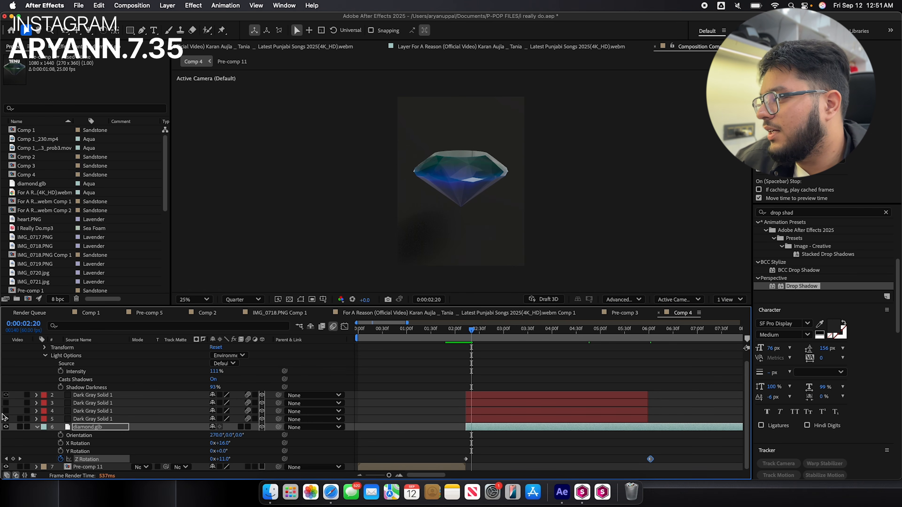
pyautogui.moveTo(472, 333)
pyautogui.mouseDown()
pyautogui.moveTo(458, 335)
pyautogui.moveTo(469, 336)
pyautogui.mouseUp()
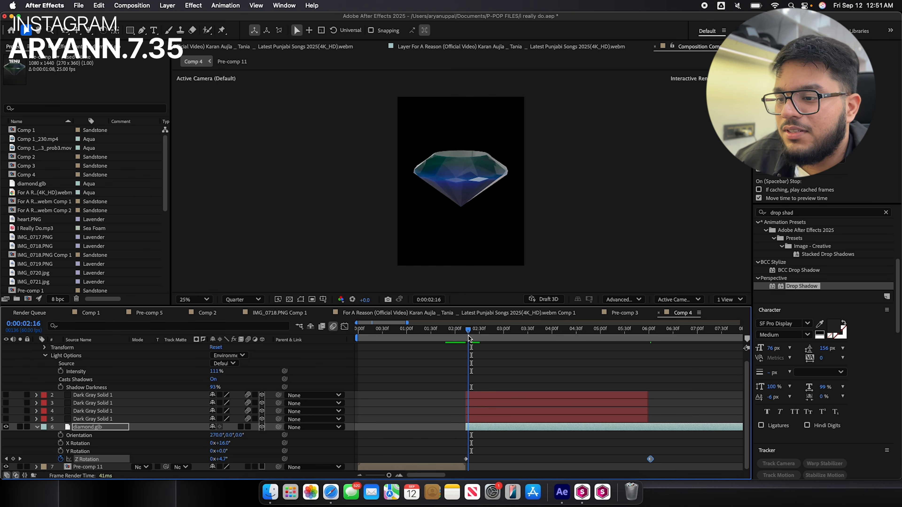
# Turn on Draft 3D and preview the diamond's spin from its start.
pyautogui.press('space')
pyautogui.click(546, 300)
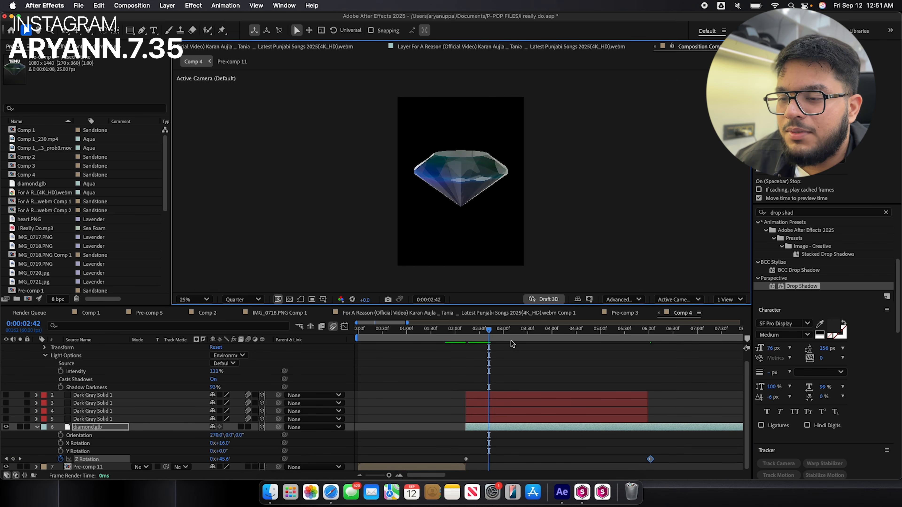
pyautogui.moveTo(488, 329); pyautogui.dragTo(466, 334)
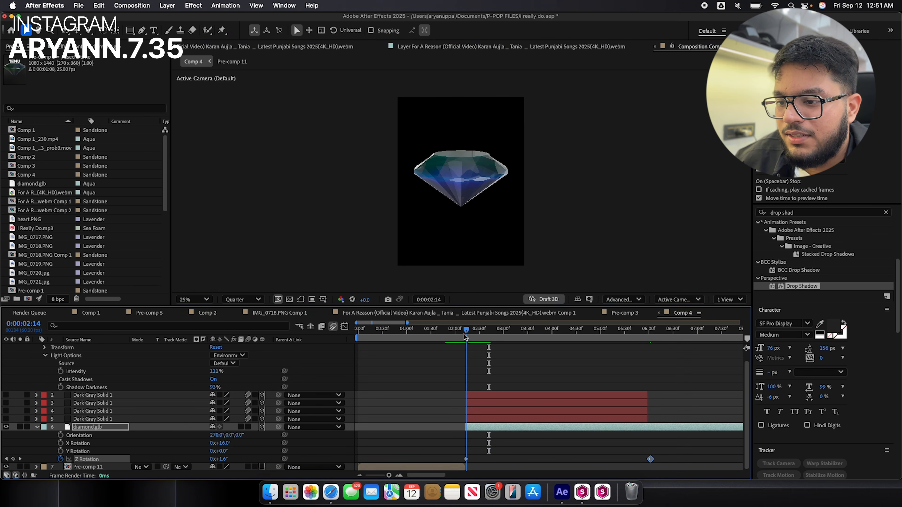
pyautogui.click(509, 331)
pyautogui.click(464, 335)
pyautogui.press('space')
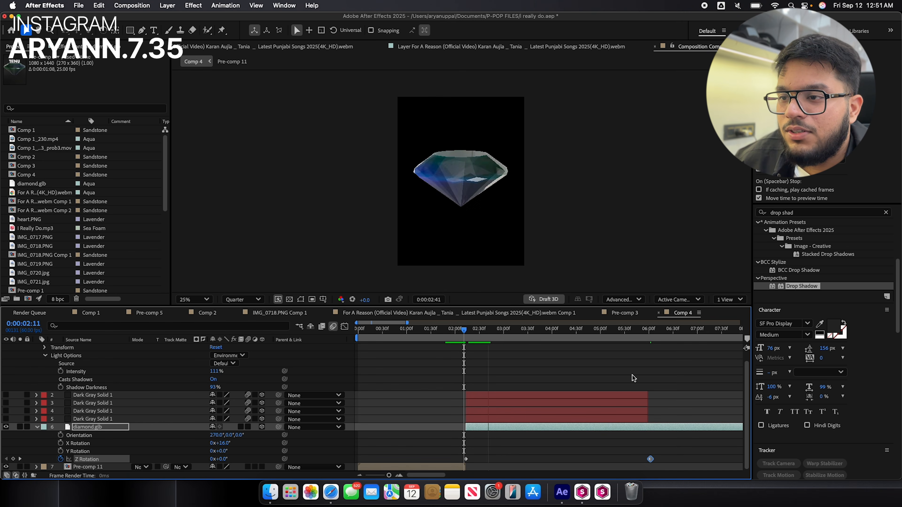
# Shift the diamond's ending Z Rotation keyframe a few frames past 0:00:06:02, preview the spin and save the project.
pyautogui.press('space')
pyautogui.moveTo(650, 460); pyautogui.dragTo(656, 460)
pyautogui.press('space')
pyautogui.press('space')
pyautogui.moveTo(553, 333); pyautogui.dragTo(465, 341)
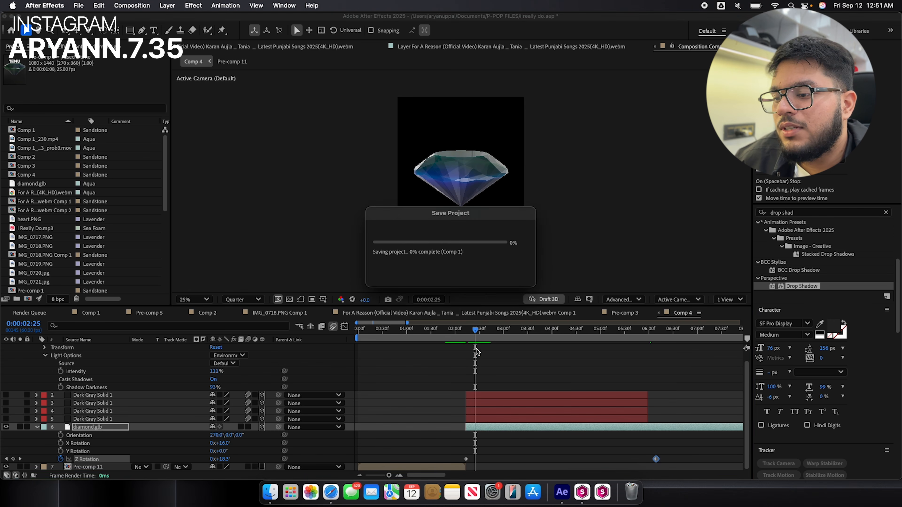
# Add a text layer reading "HEERA" just above the diamond.
pyautogui.click(474, 394)
pyautogui.click(153, 31)
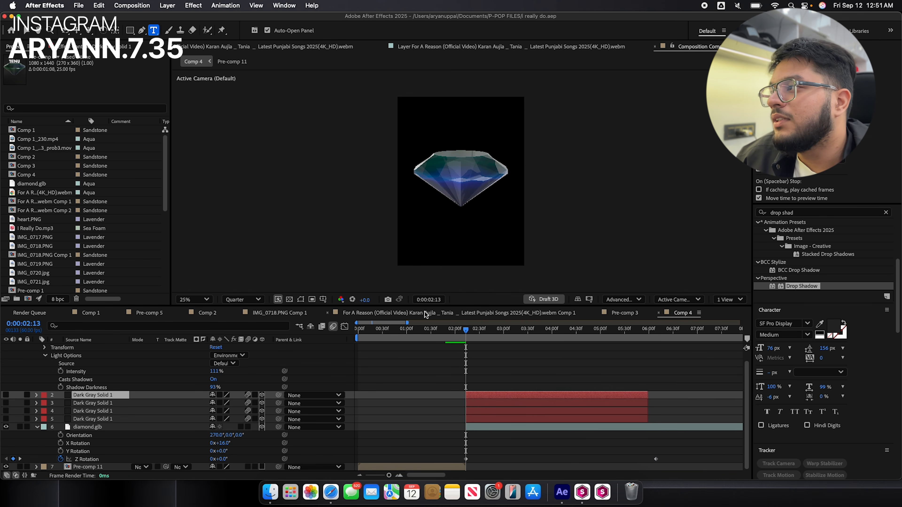
pyautogui.click(451, 144)
pyautogui.write('HEE')
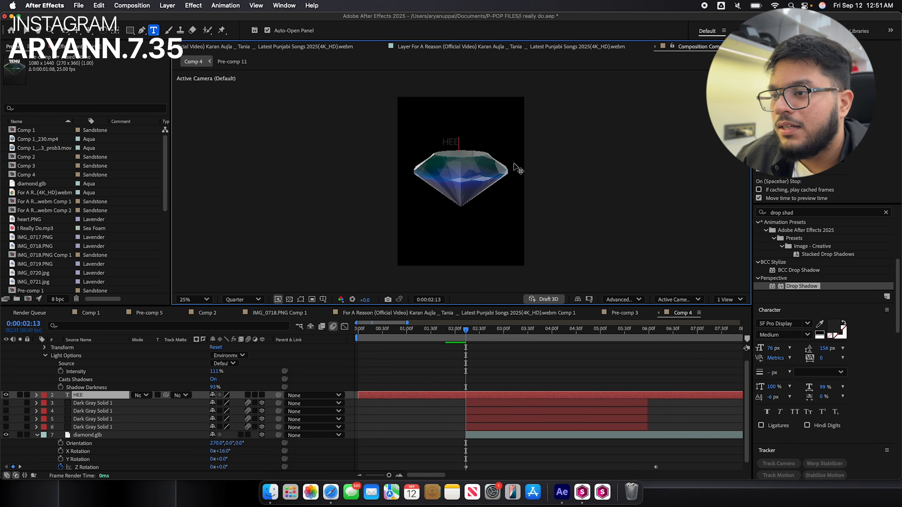
# Set the fill colour of the HEERA text to white (FFFFFF).
pyautogui.press('super+a')
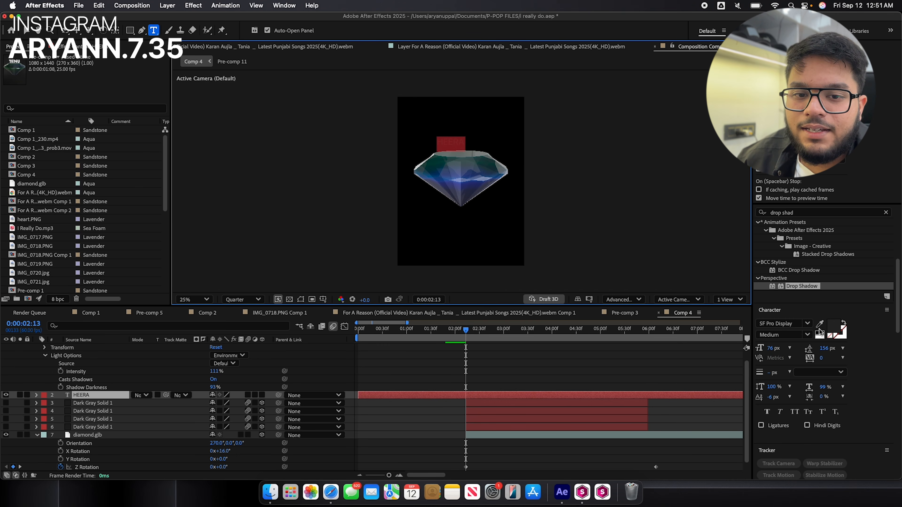
pyautogui.click(833, 328)
pyautogui.moveTo(504, 203); pyautogui.dragTo(493, 173)
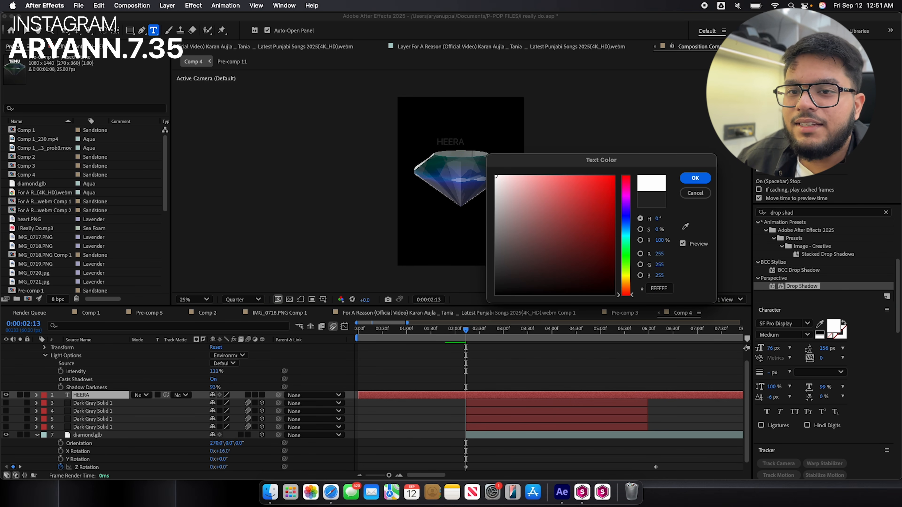
pyautogui.click(705, 179)
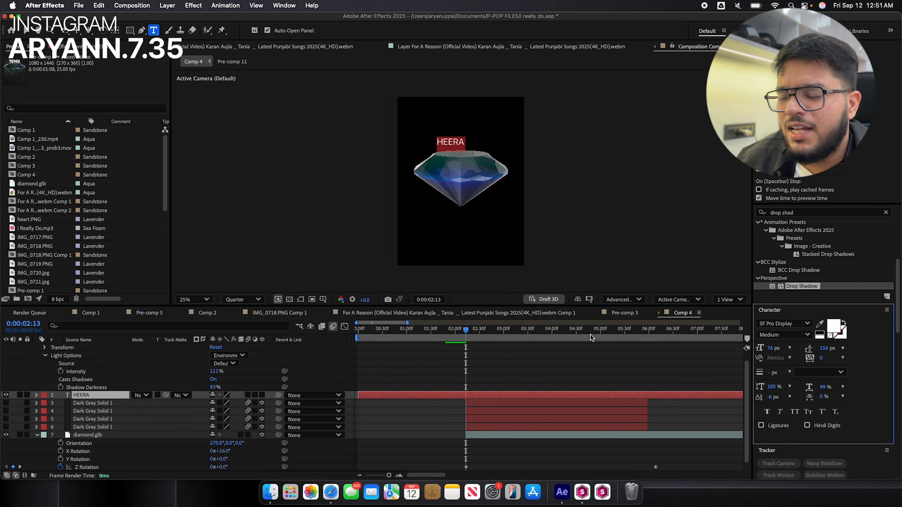
# Trim the start of the HEERA layer to 0:00:02:13, save the project and make the layer 3D.
pyautogui.click(527, 392)
pyautogui.press('super+s')
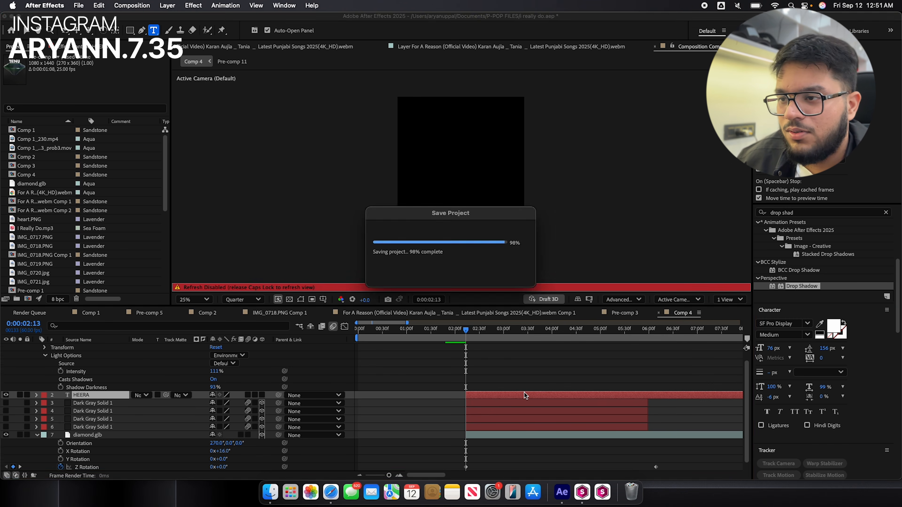
pyautogui.click(262, 395)
pyautogui.press('v')
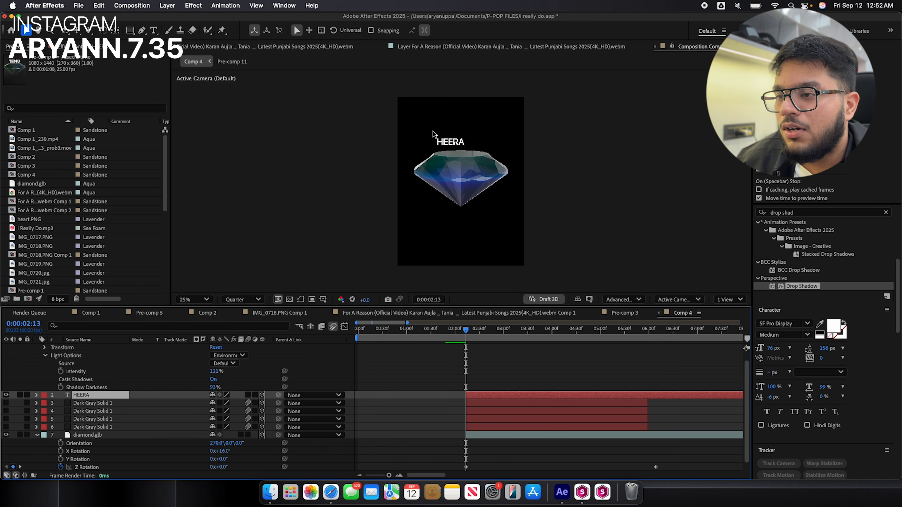
# Move the HEERA text so it sits centred on the diamond's upper edge.
pyautogui.click(456, 143)
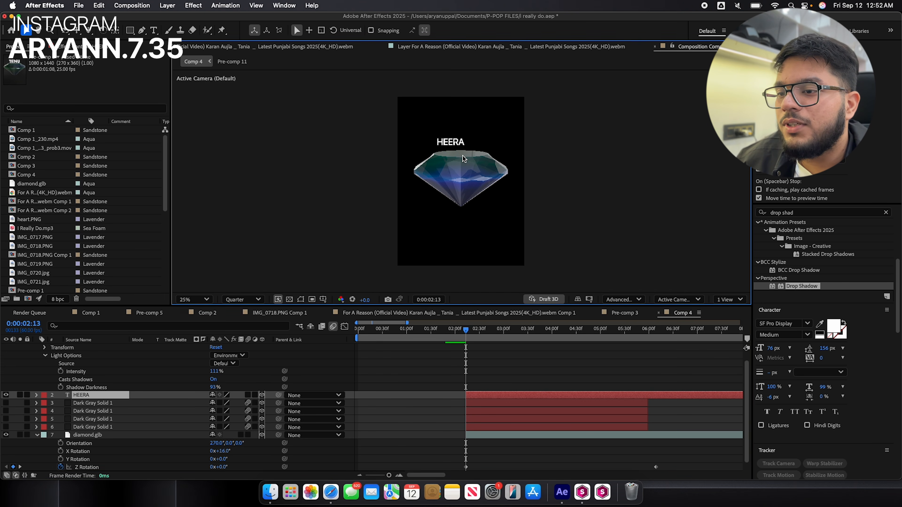
pyautogui.click(451, 147)
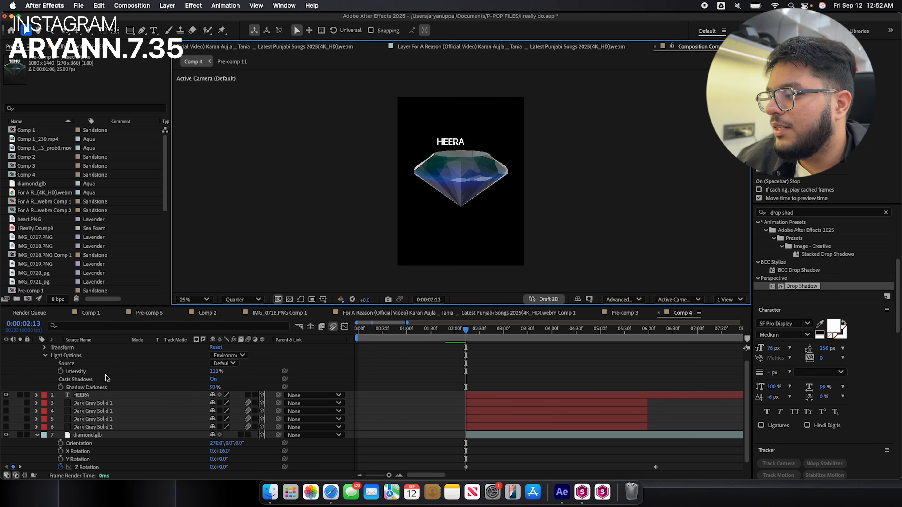
pyautogui.click(99, 393)
pyautogui.moveTo(452, 143); pyautogui.dragTo(461, 150)
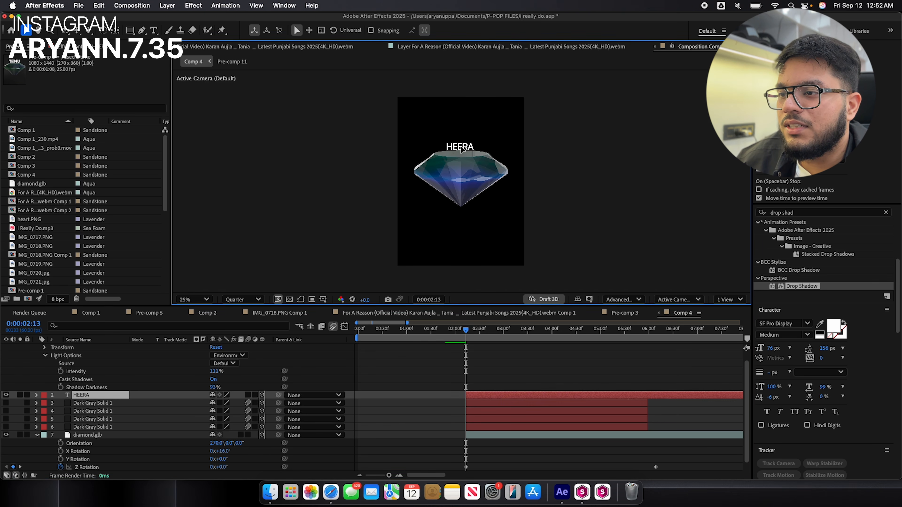
# Switch the preview to two views and shift the HEERA text slightly along its Z axis, towards the front of the scene.
pyautogui.click(730, 300)
pyautogui.click(730, 312)
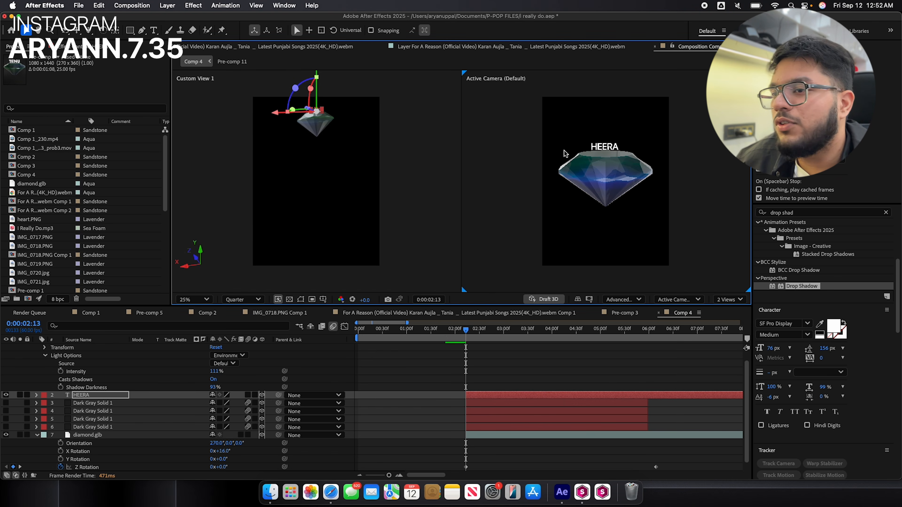
pyautogui.scroll(-1, 370, 163)
pyautogui.scroll(1, 325, 160)
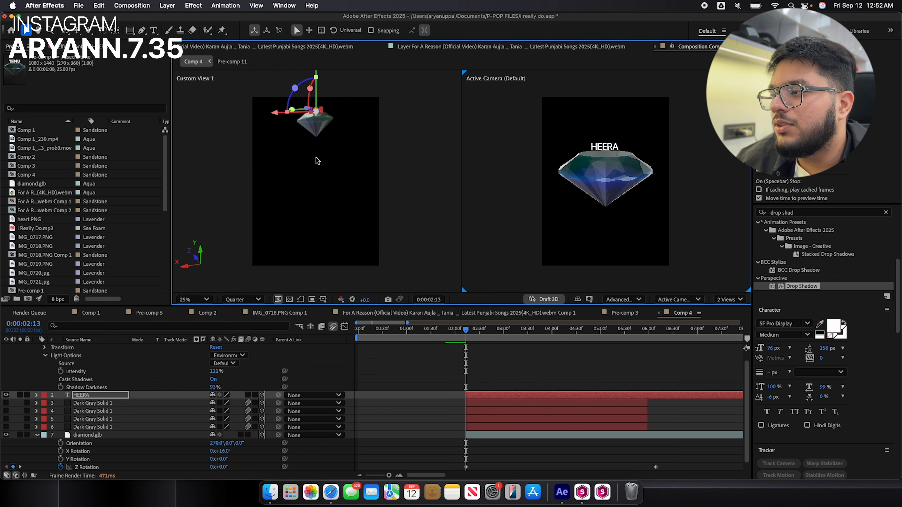
pyautogui.press('1')
pyautogui.press('2')
pyautogui.moveTo(318, 150); pyautogui.dragTo(323, 207)
pyautogui.scroll(1, 315, 192)
pyautogui.moveTo(324, 175); pyautogui.dragTo(349, 75)
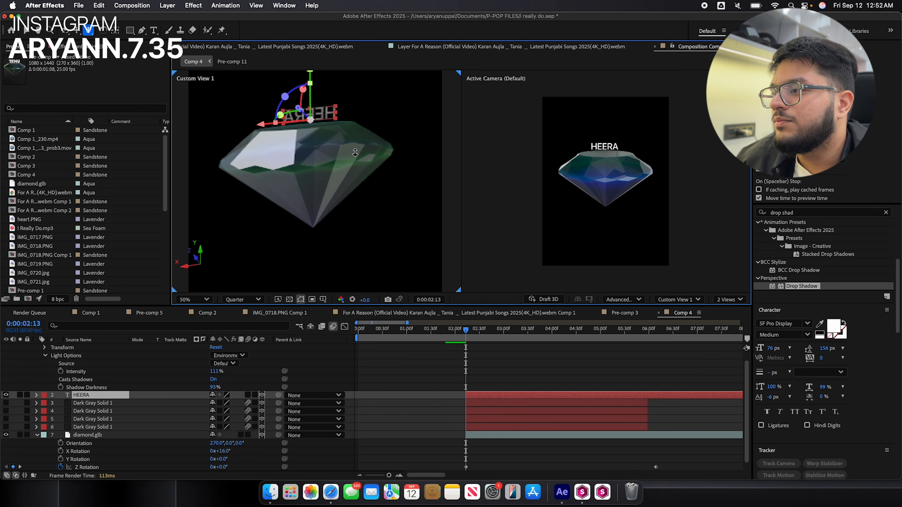
pyautogui.press('1')
pyautogui.moveTo(355, 152); pyautogui.dragTo(253, 145)
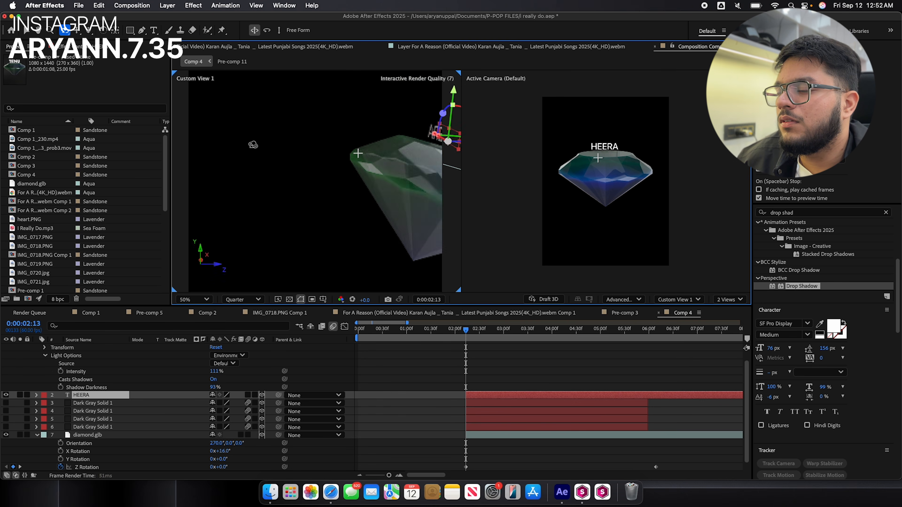
pyautogui.press('2')
pyautogui.moveTo(359, 182); pyautogui.dragTo(253, 183)
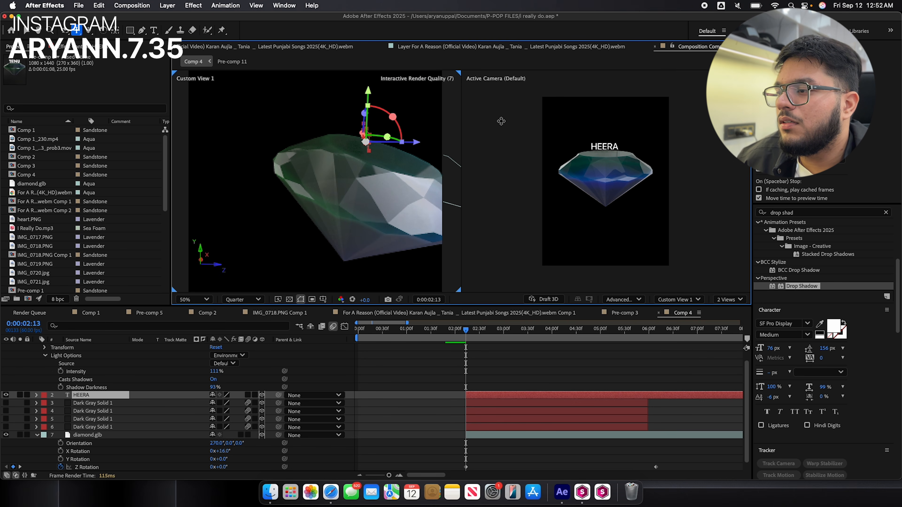
pyautogui.press('v')
pyautogui.moveTo(403, 143); pyautogui.dragTo(404, 144)
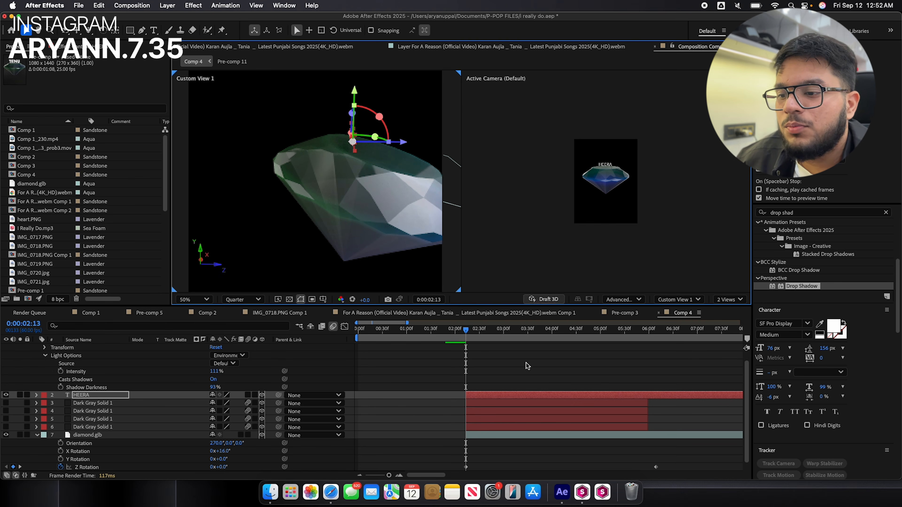
# Add a two-node 35mm camera to Comp 4 and set a starting Position keyframe for it at 0:00:02:13.
pyautogui.click(167, 5)
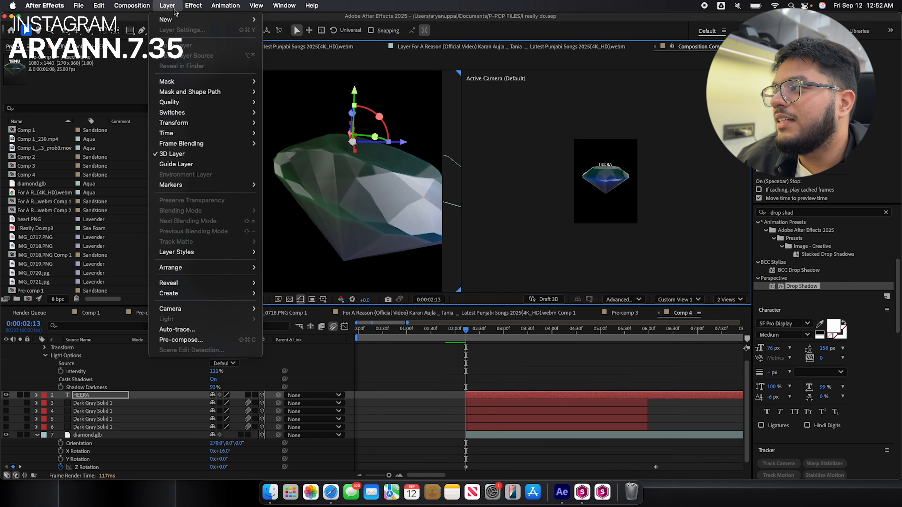
pyautogui.moveTo(213, 19)
pyautogui.click(281, 50)
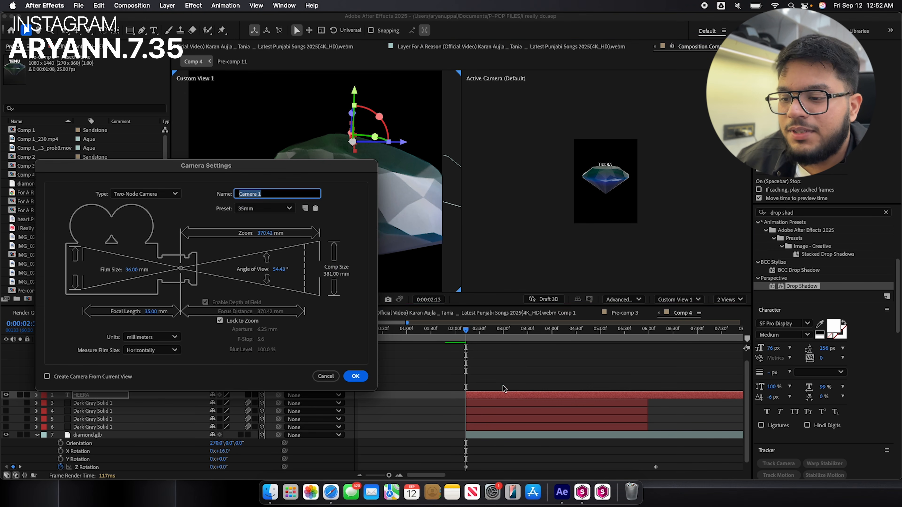
pyautogui.click(356, 376)
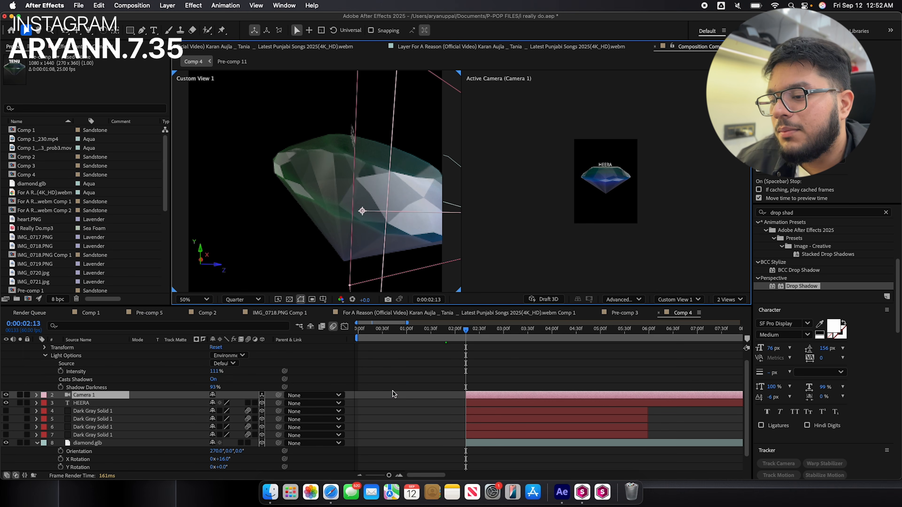
pyautogui.press('p')
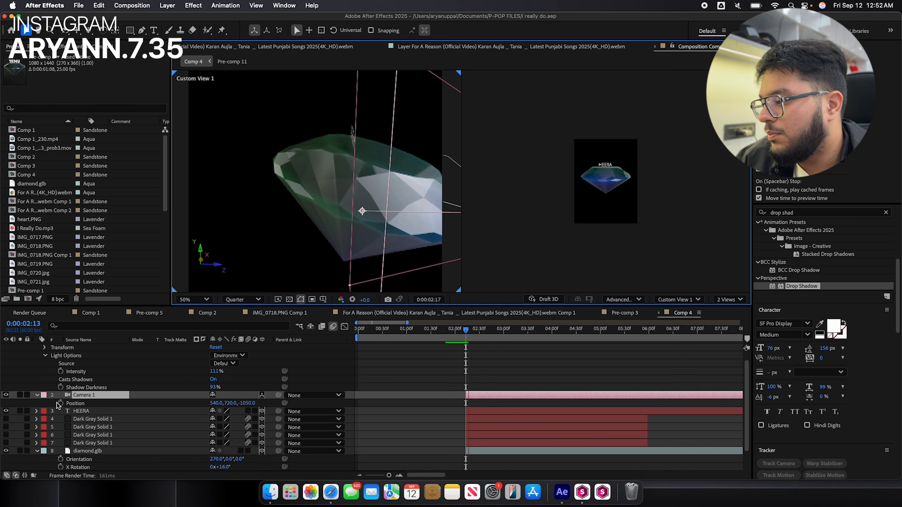
pyautogui.click(60, 404)
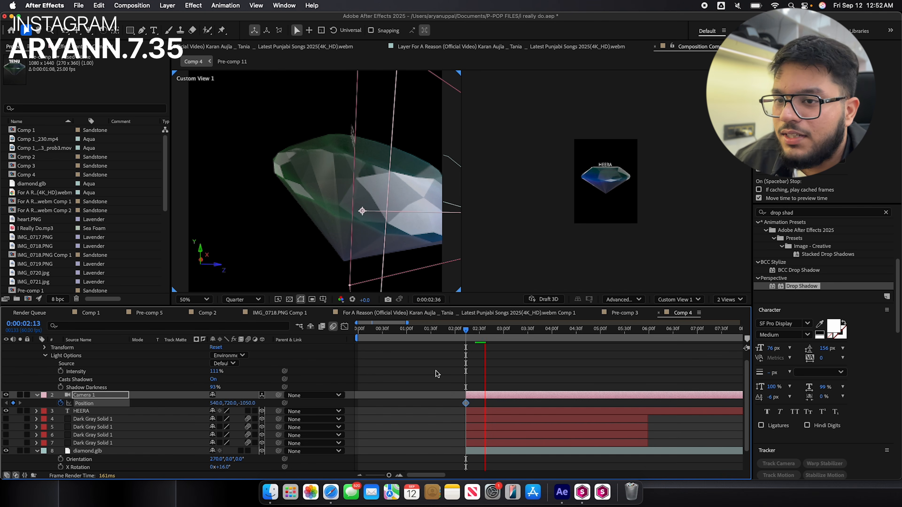
# Keyframe the camera's X position at 1034 at 0:00:02:31 and at -402 at 0:00:04:07.
pyautogui.moveTo(467, 331); pyautogui.dragTo(479, 331)
pyautogui.moveTo(215, 404); pyautogui.dragTo(264, 403)
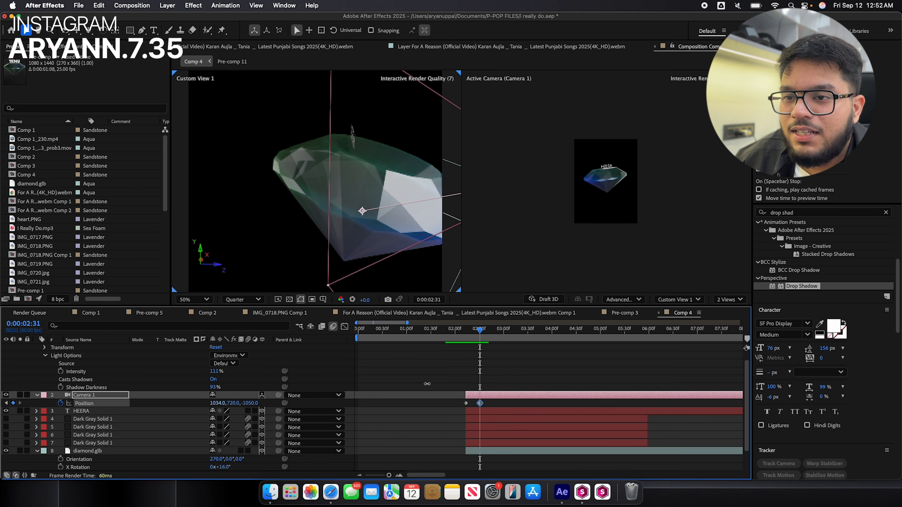
pyautogui.moveTo(484, 332); pyautogui.dragTo(558, 334)
pyautogui.moveTo(233, 403); pyautogui.dragTo(153, 406)
pyautogui.press('super+z')
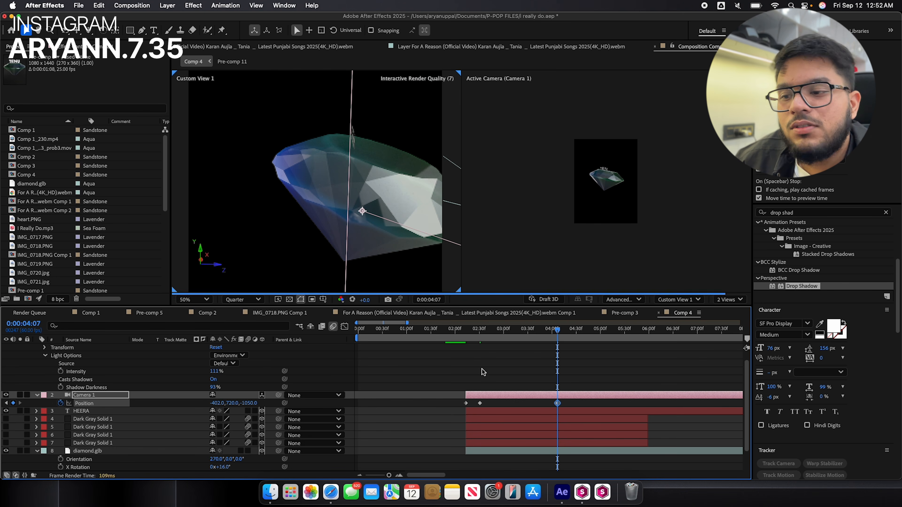
# Scrub to 0:00:04:27 to check the camera move and return the preview to a single view.
pyautogui.click(607, 329)
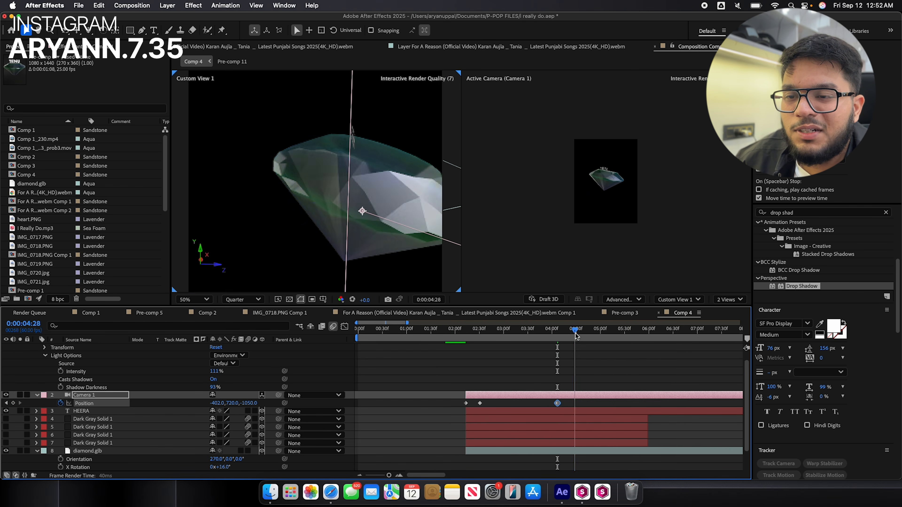
pyautogui.click(574, 334)
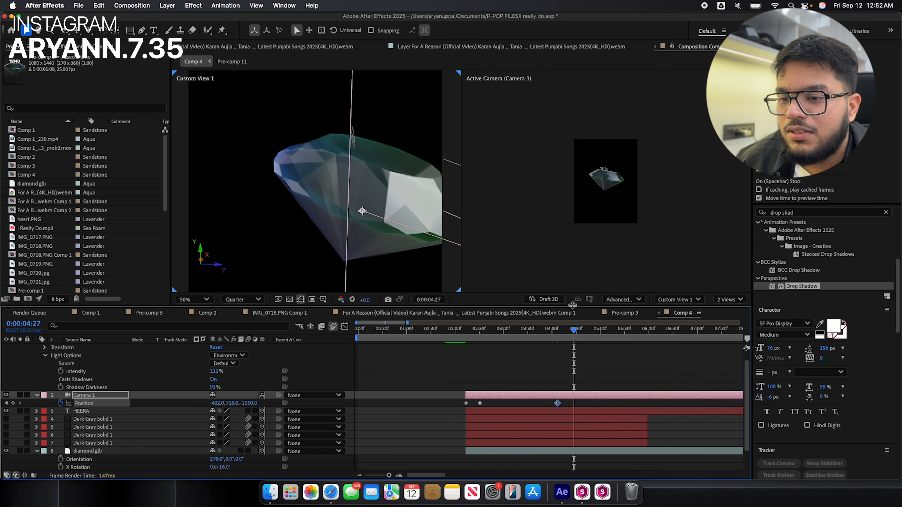
pyautogui.click(729, 299)
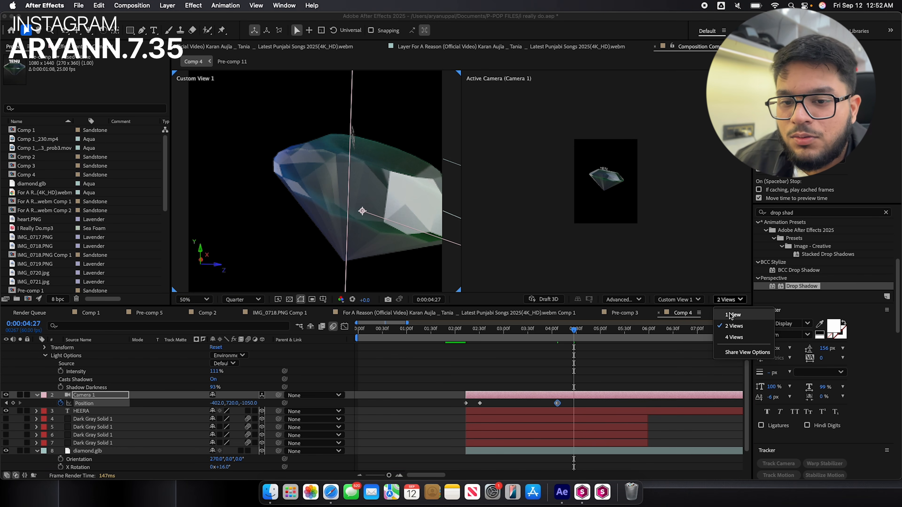
pyautogui.click(732, 315)
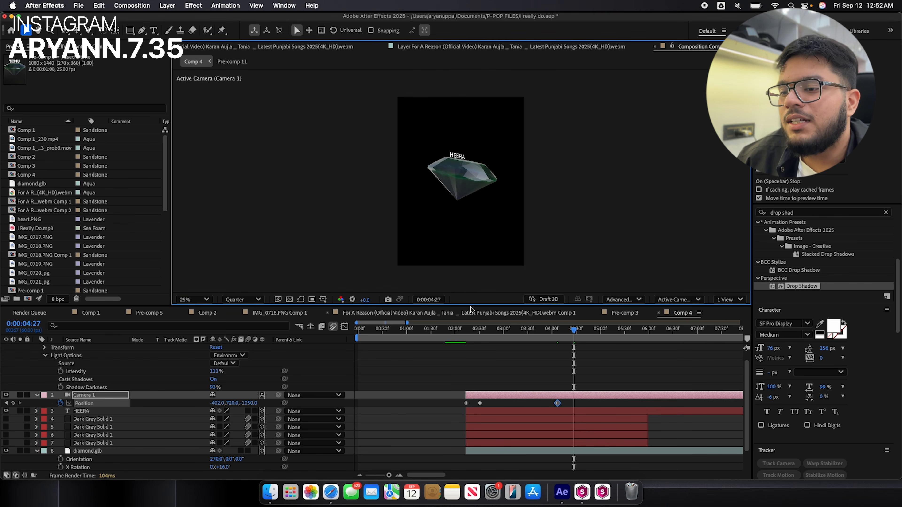
# Open Pre-comp 6 from Comp 1 and examine the start of its keyboard chat scene.
pyautogui.click(88, 314)
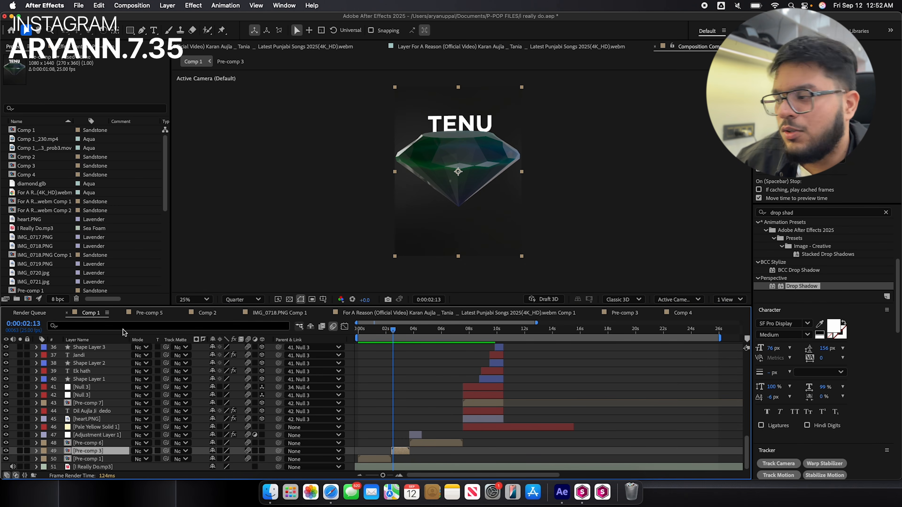
pyautogui.moveTo(408, 331); pyautogui.dragTo(344, 334)
pyautogui.doubleClick(426, 442)
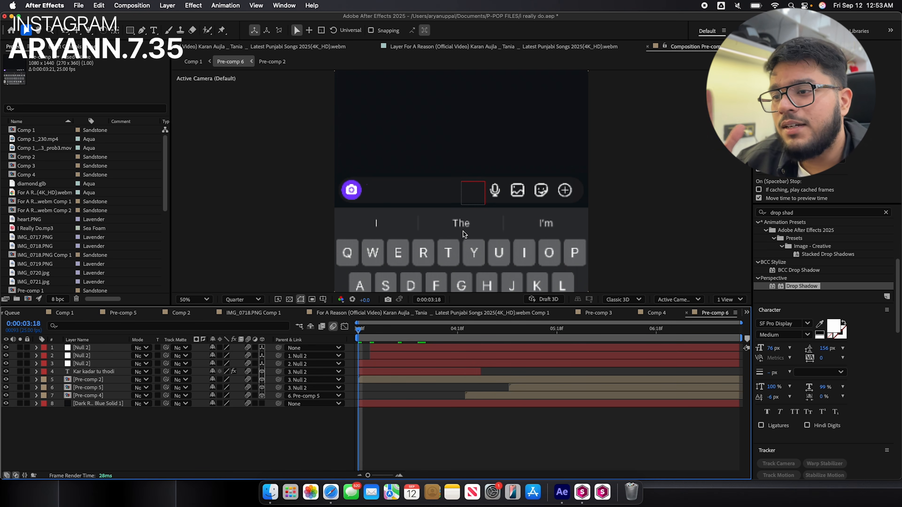
pyautogui.press(',')
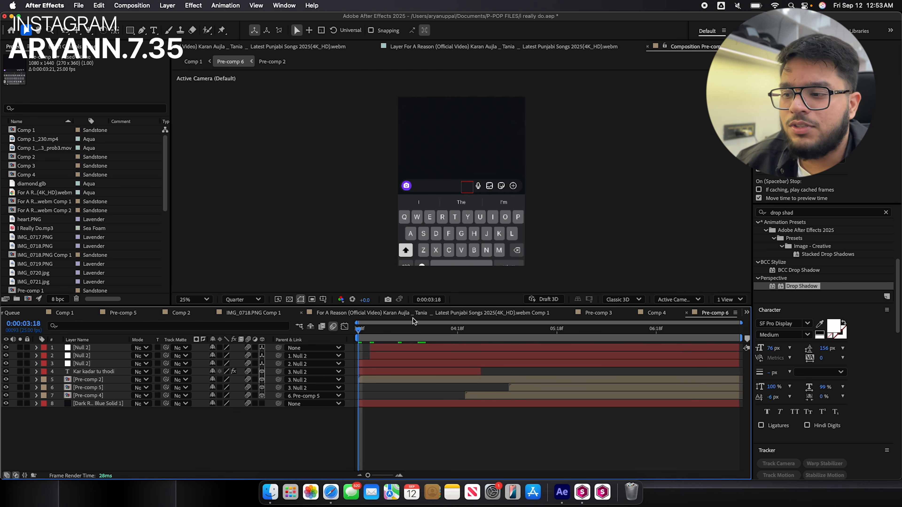
pyautogui.moveTo(384, 328); pyautogui.dragTo(362, 330)
# Search the effects and presets for "type" and locate the blinking cursor Typewriter Console text preset.
pyautogui.press('super+5')
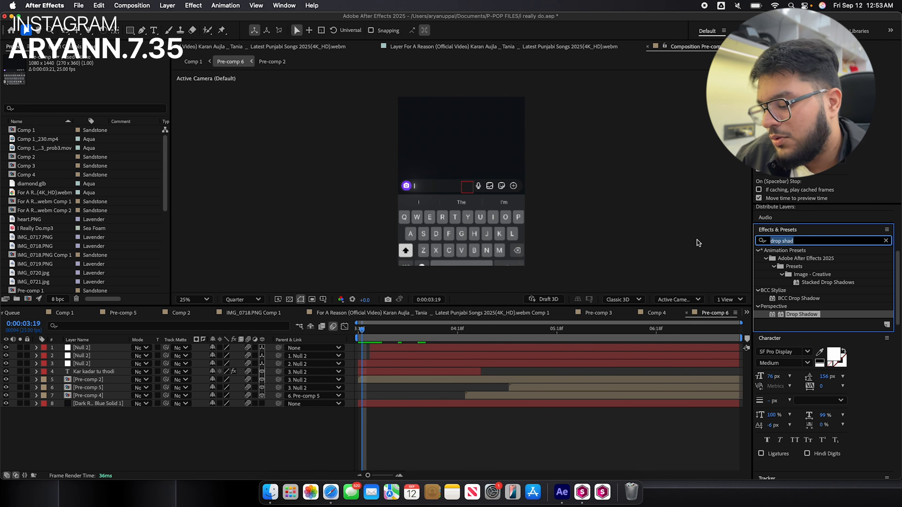
pyautogui.write('type')
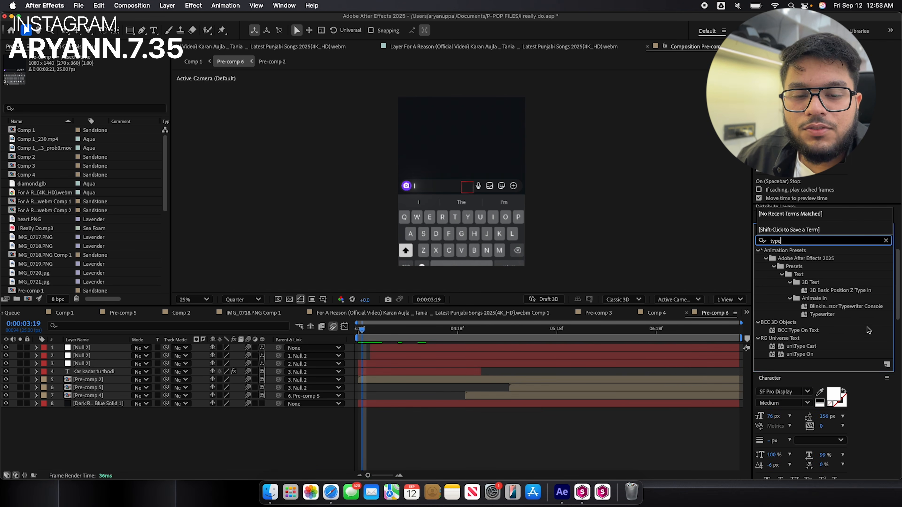
pyautogui.click(837, 308)
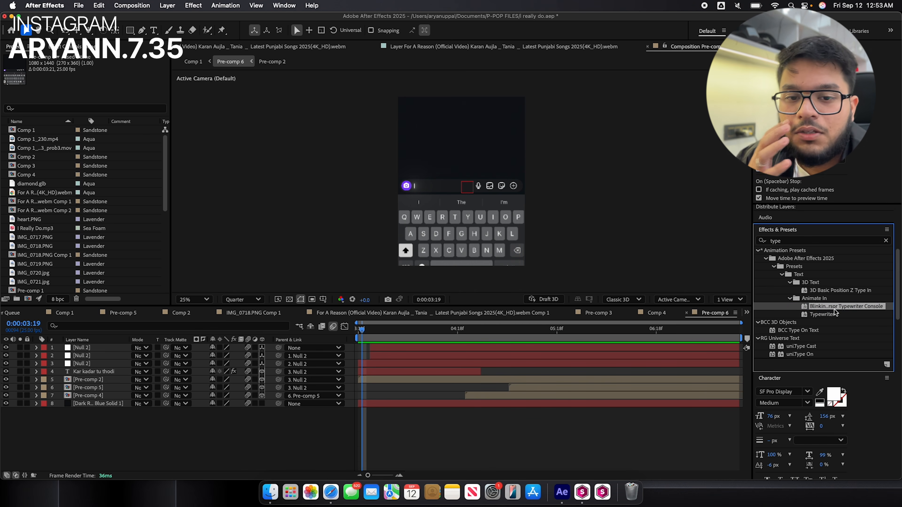
pyautogui.moveTo(835, 305)
pyautogui.mouseDown()
pyautogui.moveTo(557, 357)
pyautogui.moveTo(864, 337)
pyautogui.moveTo(835, 306)
pyautogui.mouseUp()
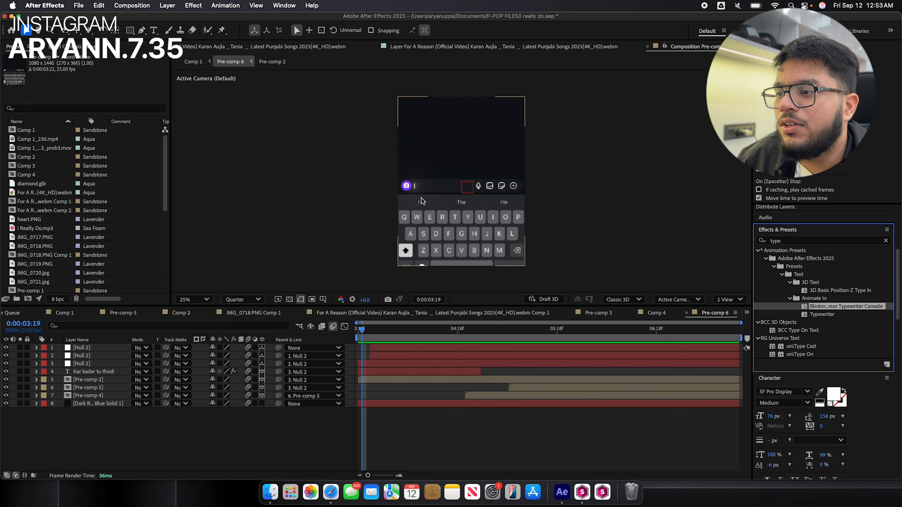
# Preview the typing animation in Pre-comp 6 at a closer zoom and return to the full frame.
pyautogui.press('.')
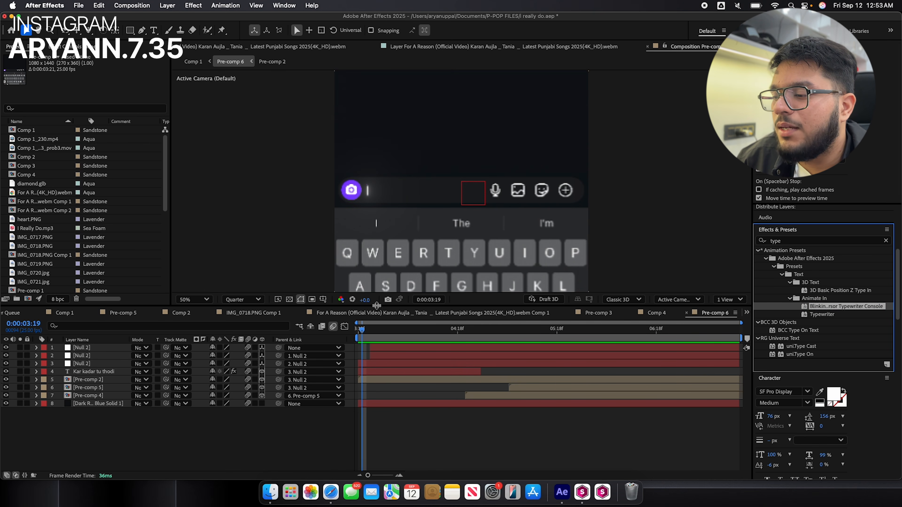
pyautogui.press('space')
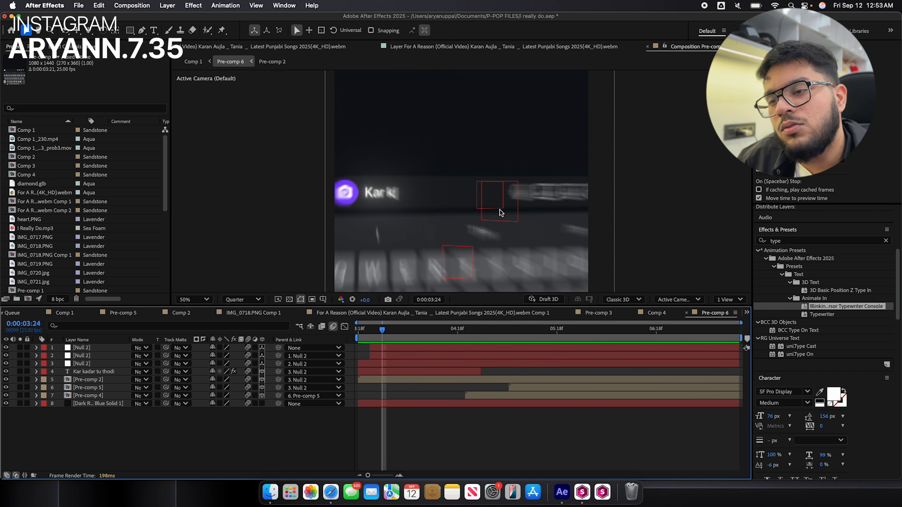
pyautogui.press(',')
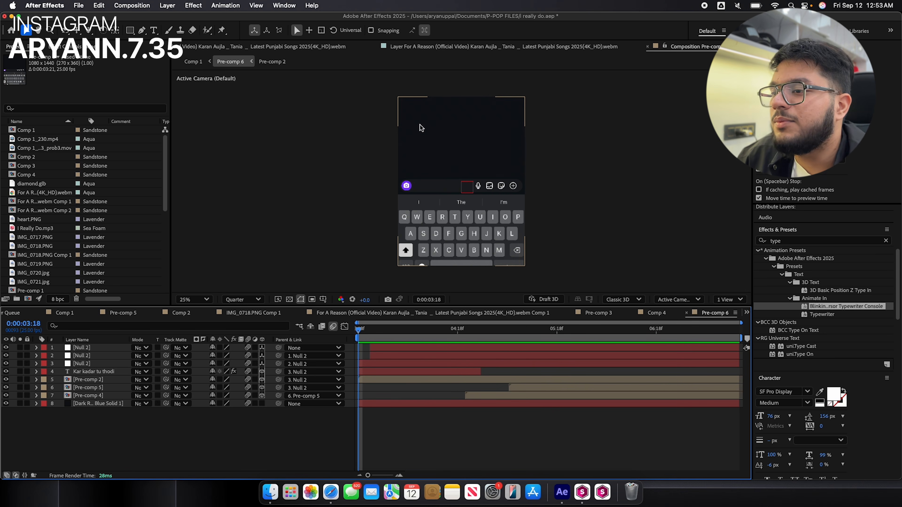
# Open Pre-comp 2 and toggle Shape Layer 1 off and on to inspect what it covers in the keyboard image.
pyautogui.click(105, 395)
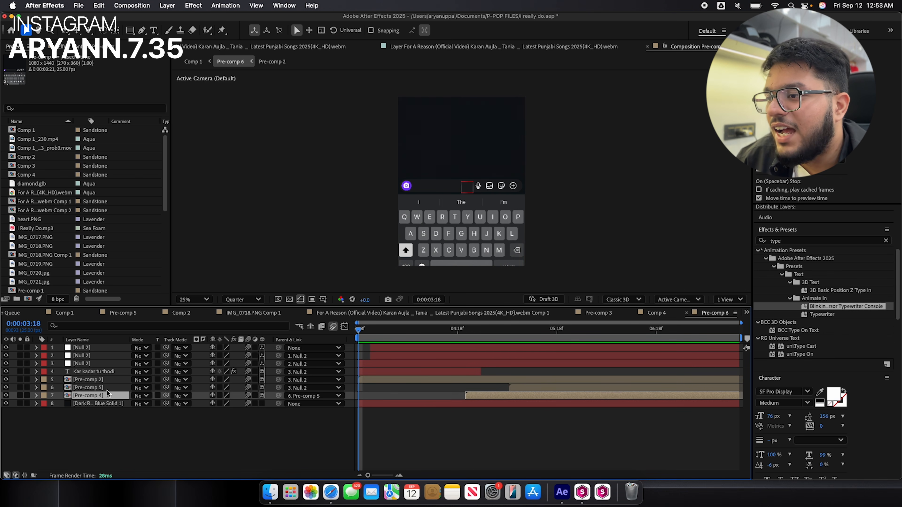
pyautogui.click(103, 389)
pyautogui.doubleClick(100, 381)
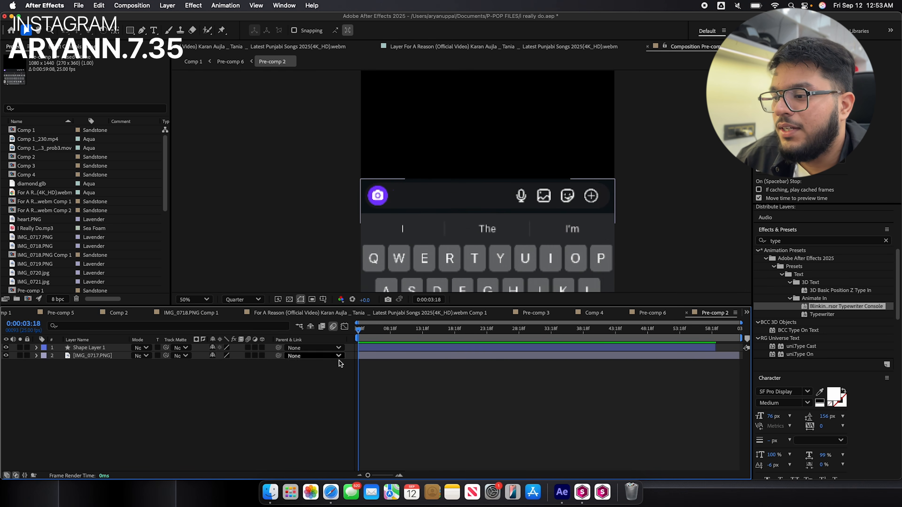
pyautogui.press(',')
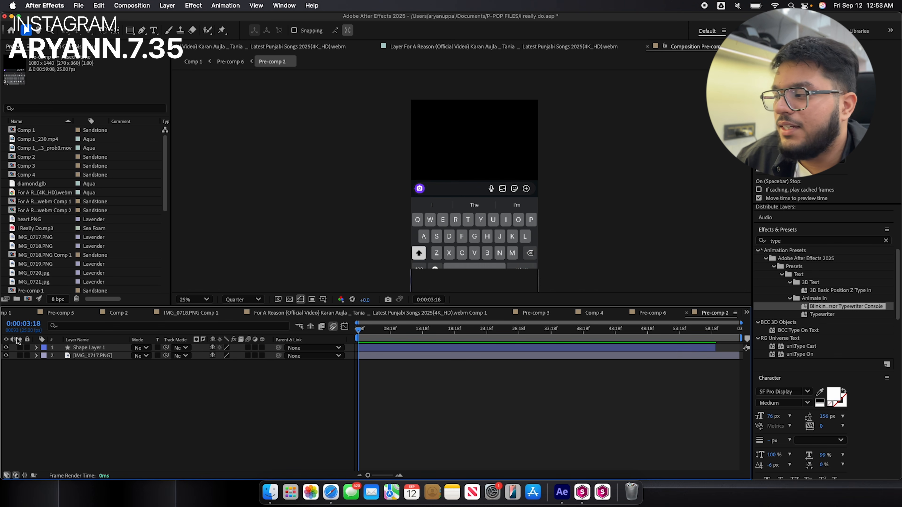
pyautogui.click(6, 348)
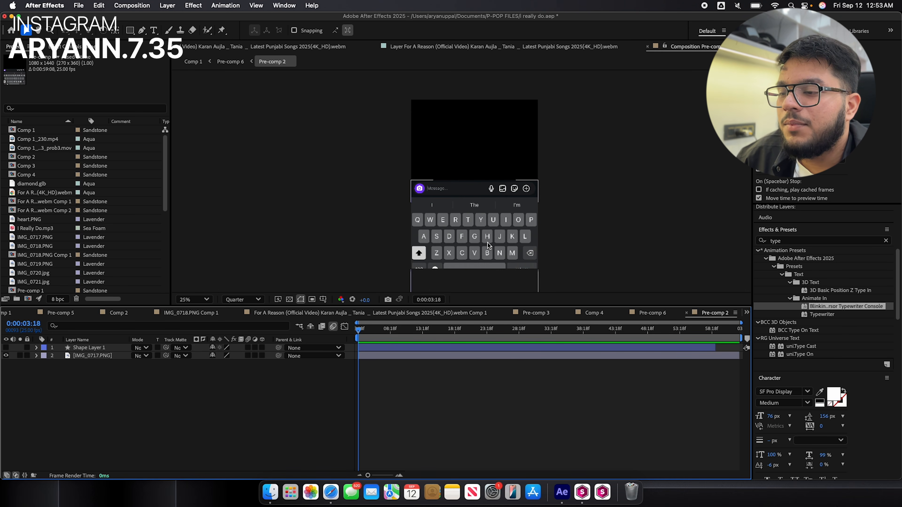
pyautogui.click(5, 348)
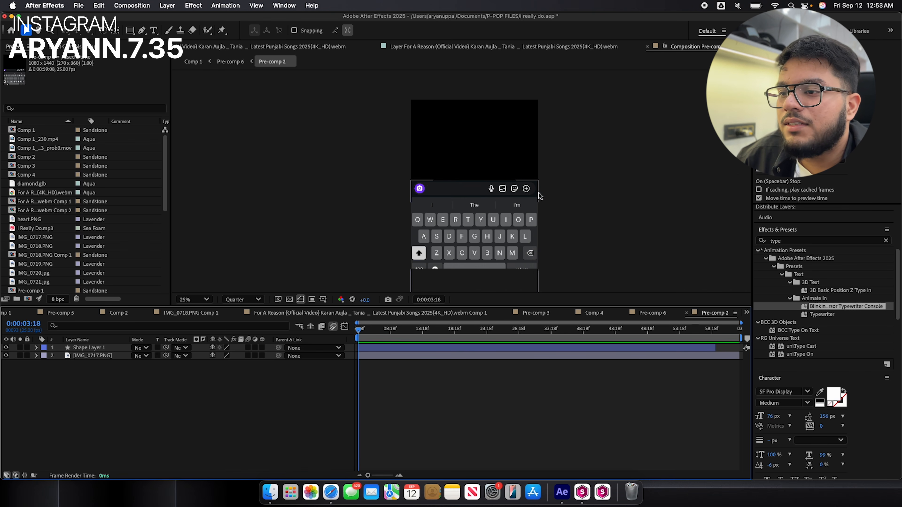
# Return to Pre-comp 6 and scrub its opening up to 0:00:03:23 to examine the text typing in.
pyautogui.click(653, 313)
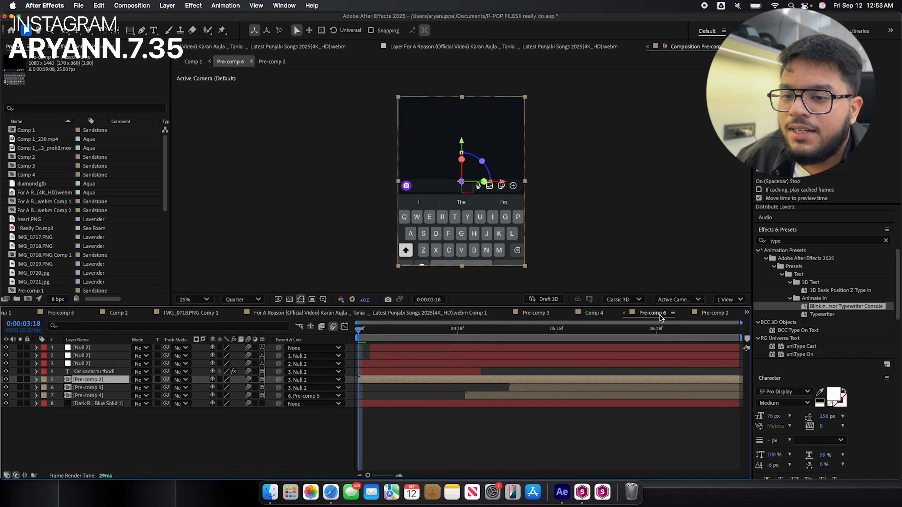
pyautogui.click(374, 331)
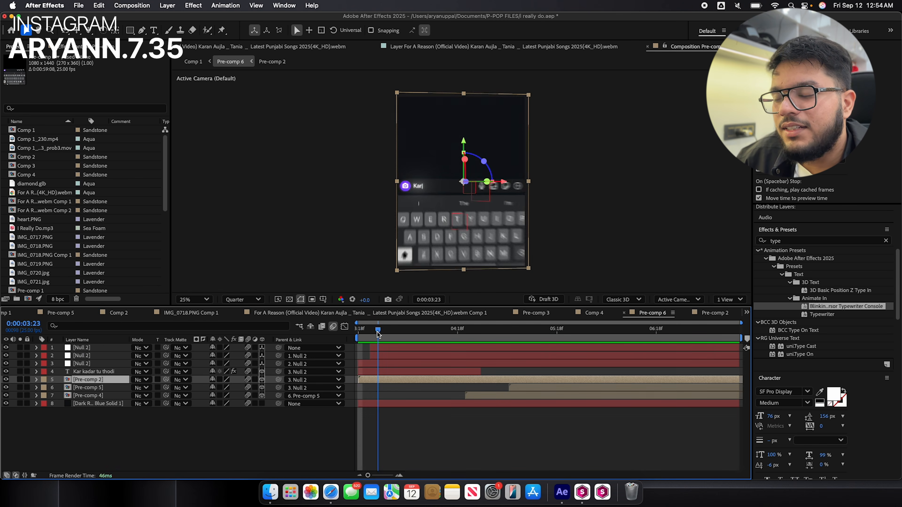
pyautogui.moveTo(372, 335); pyautogui.dragTo(357, 333)
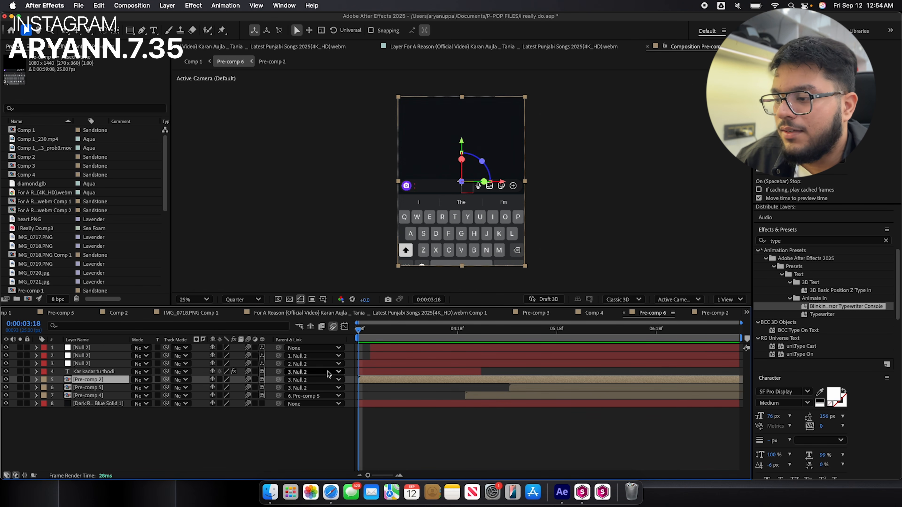
pyautogui.click(115, 372)
pyautogui.moveTo(388, 329)
pyautogui.mouseDown()
pyautogui.moveTo(380, 330)
pyautogui.moveTo(453, 333)
pyautogui.moveTo(378, 339)
pyautogui.mouseUp()
pyautogui.click(433, 210)
# Reveal the keyframes of all three null layers in Pre-comp 6 to examine their animation, then collapse them.
pyautogui.click(86, 363)
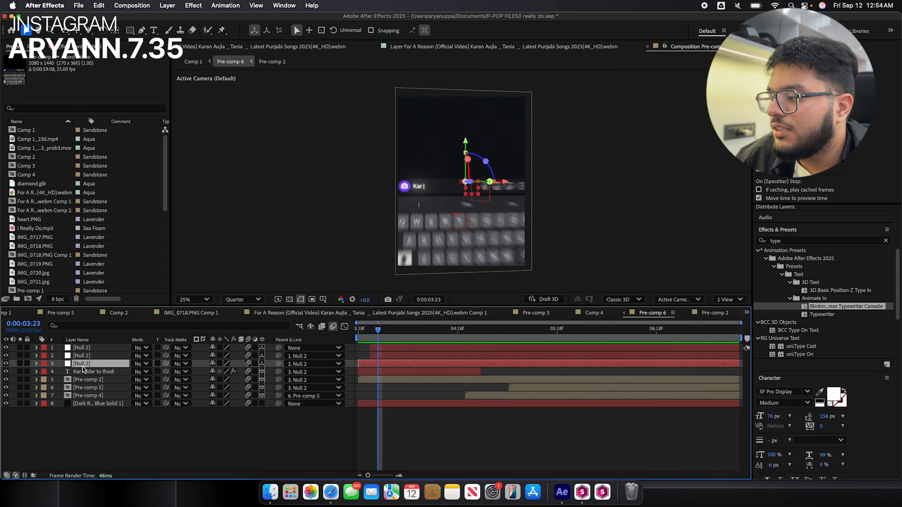
pyautogui.keyDown('shift'); pyautogui.click(91, 355); pyautogui.keyUp('shift')
pyautogui.keyDown('shift'); pyautogui.click(92, 348); pyautogui.keyUp('shift')
pyautogui.press('u')
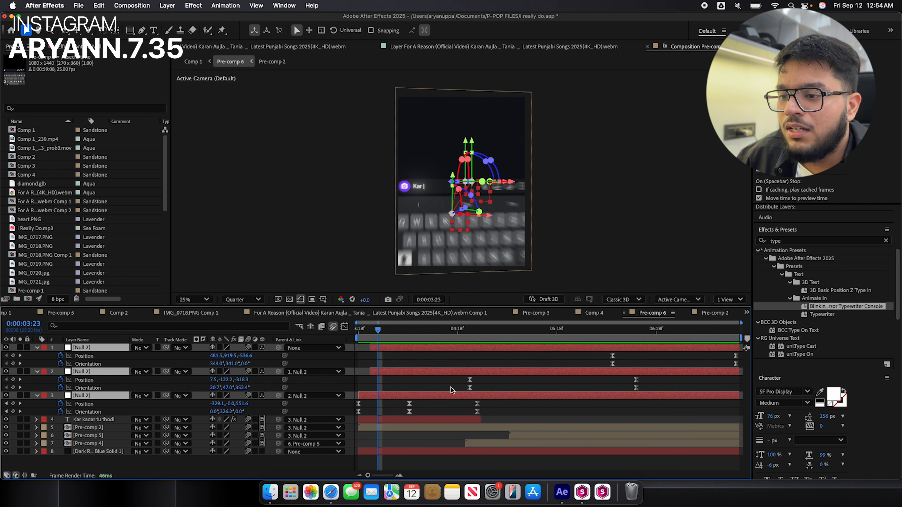
pyautogui.press('u')
# Scrub Pre-comp 6 to 0:00:04:19 to examine the typed line "Kar kadar tu thodi" and the camera tilt.
pyautogui.click(457, 405)
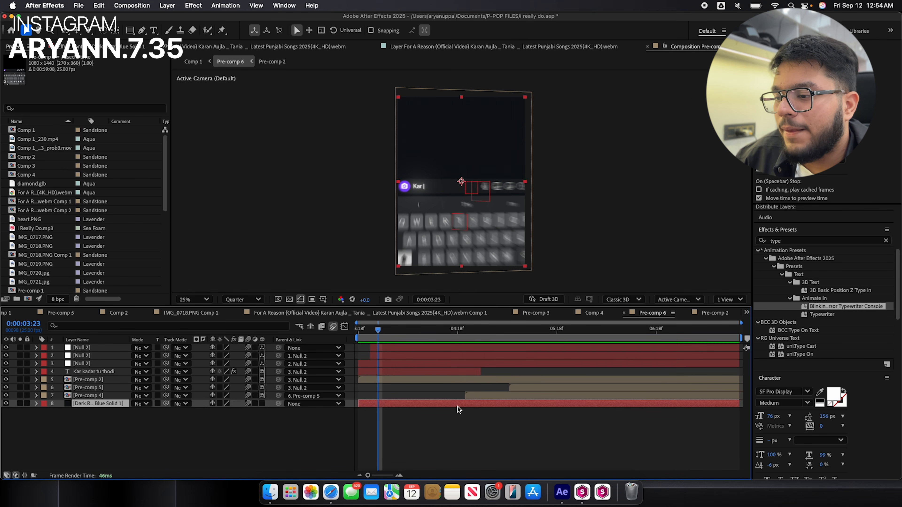
pyautogui.click(448, 377)
pyautogui.moveTo(384, 331); pyautogui.dragTo(459, 336)
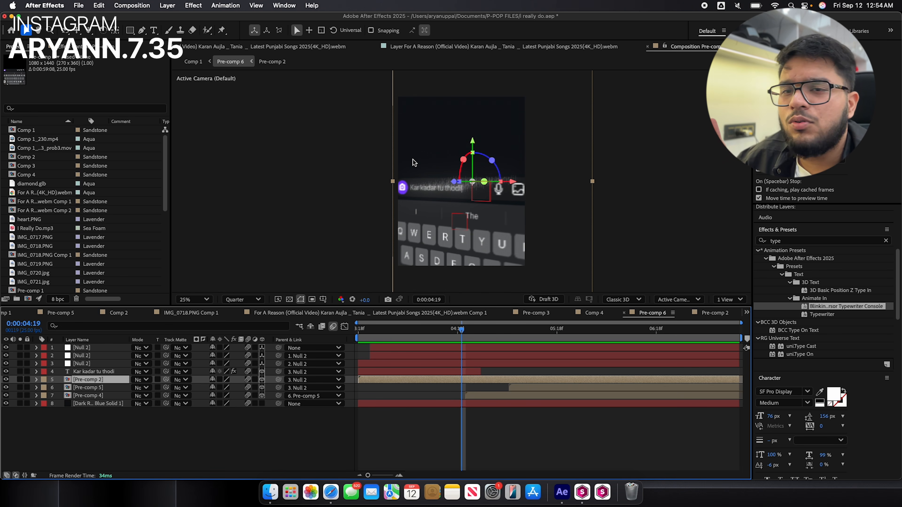
pyautogui.moveTo(465, 330); pyautogui.dragTo(464, 333)
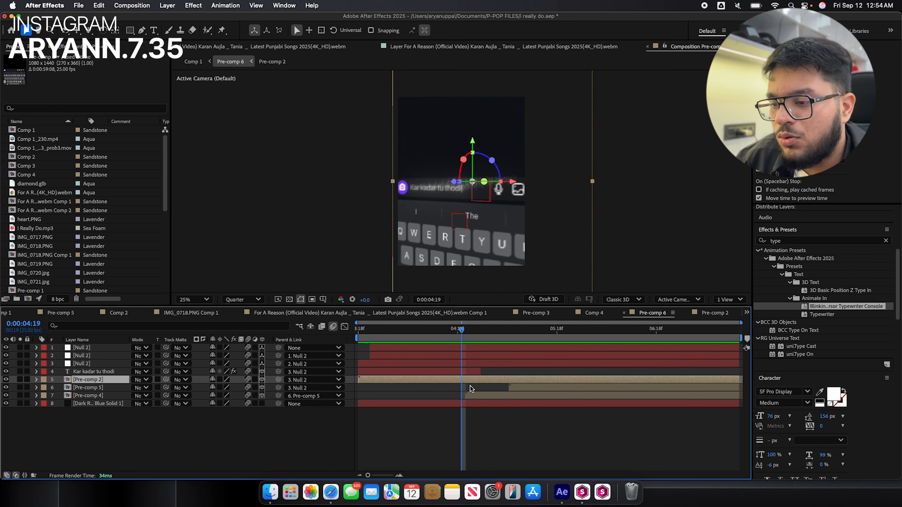
# Reveal the keyframes of Pre-comp 4 and the "Kar kadar tu thodi" text, and scrub to 0:00:06:00 to examine the message bubbles.
pyautogui.click(476, 396)
pyautogui.press('u')
pyautogui.click(466, 372)
pyautogui.press('u')
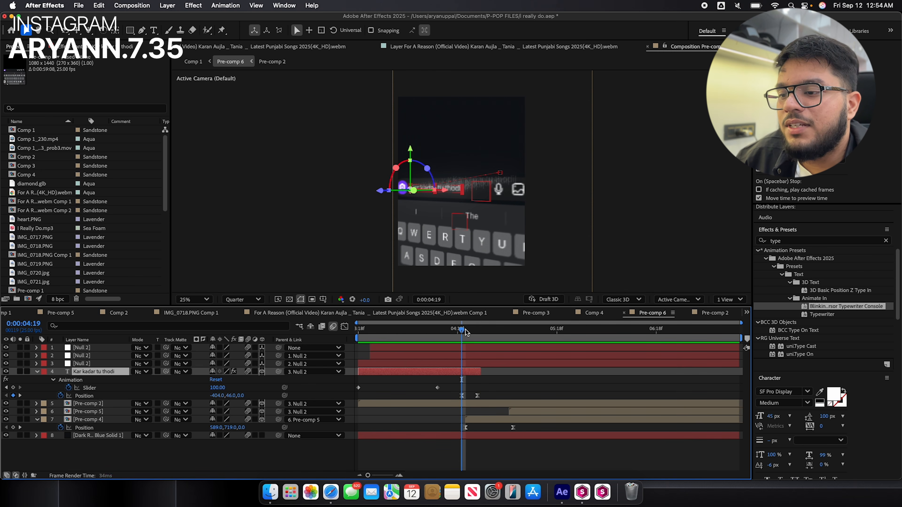
pyautogui.moveTo(464, 330); pyautogui.dragTo(481, 330)
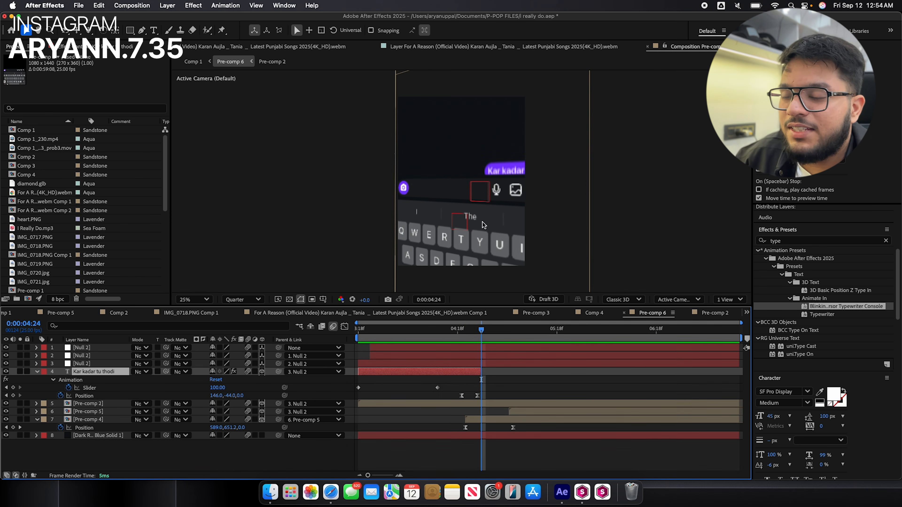
pyautogui.moveTo(483, 328); pyautogui.dragTo(586, 329)
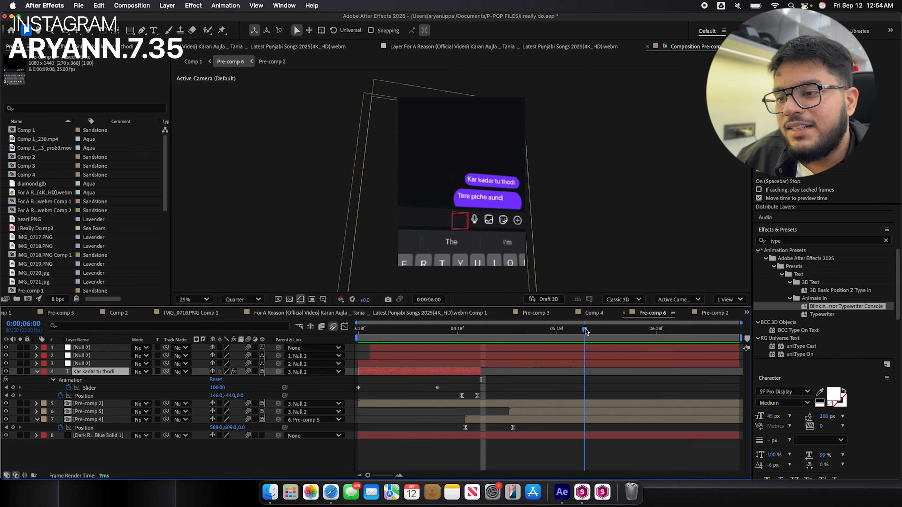
# Open Pre-comp 4 and zoom in to examine the text and shape layers forming the message bubble.
pyautogui.click(538, 362)
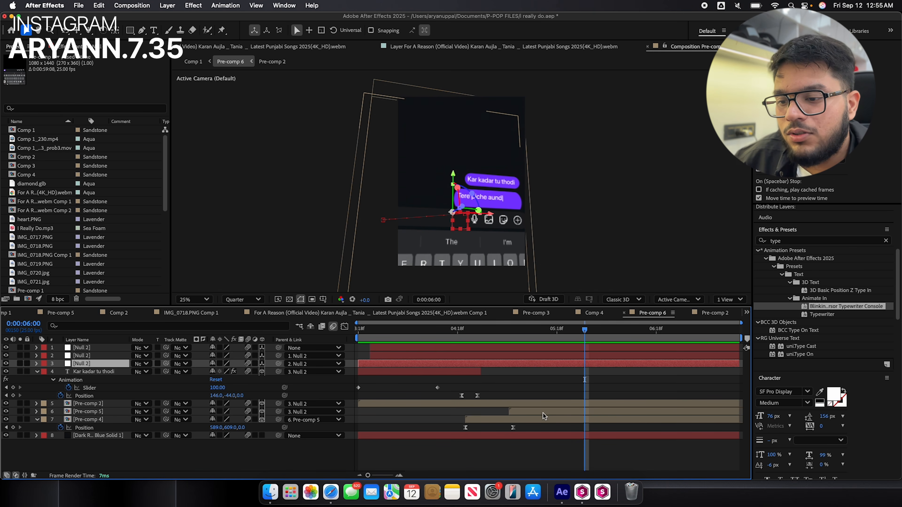
pyautogui.doubleClick(545, 421)
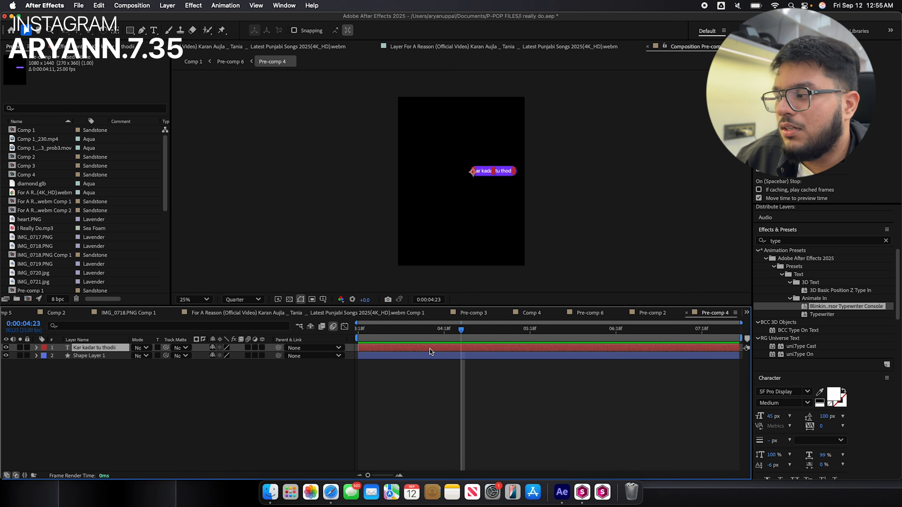
pyautogui.click(452, 361)
pyautogui.scroll(2, 488, 220)
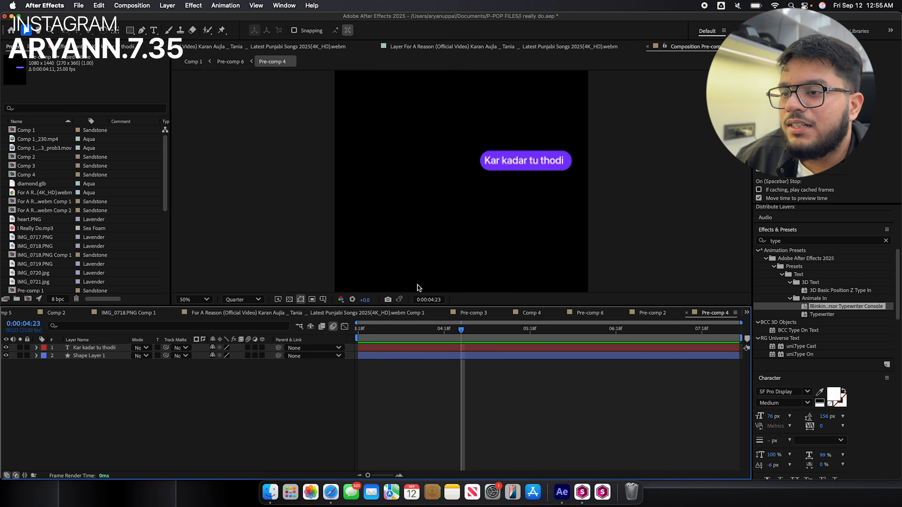
# Return to Comp 1 and scrub through the chat typing scene to the heart scene at 0:00:08:00.
pyautogui.click(399, 350)
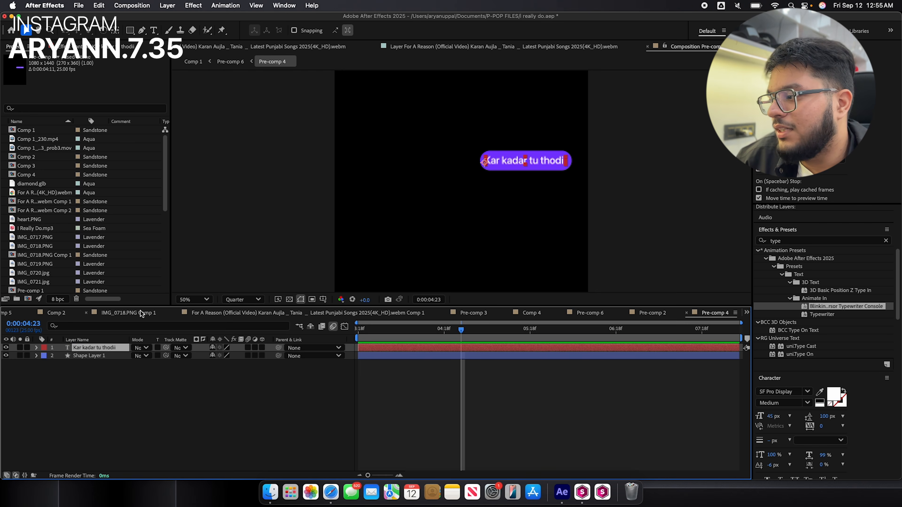
pyautogui.scroll(10, 140, 314)
pyautogui.click(98, 313)
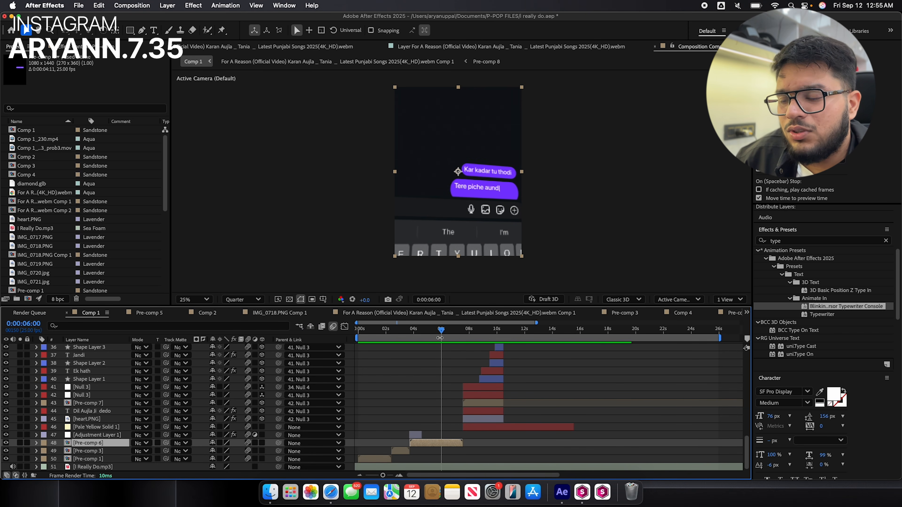
pyautogui.moveTo(444, 328)
pyautogui.mouseDown()
pyautogui.moveTo(464, 336)
pyautogui.moveTo(450, 338)
pyautogui.mouseUp()
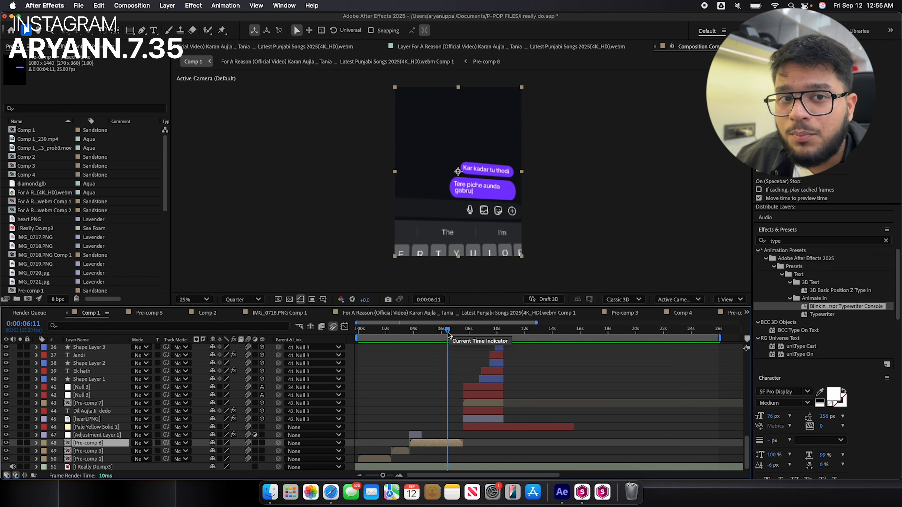
pyautogui.moveTo(448, 334); pyautogui.dragTo(468, 332)
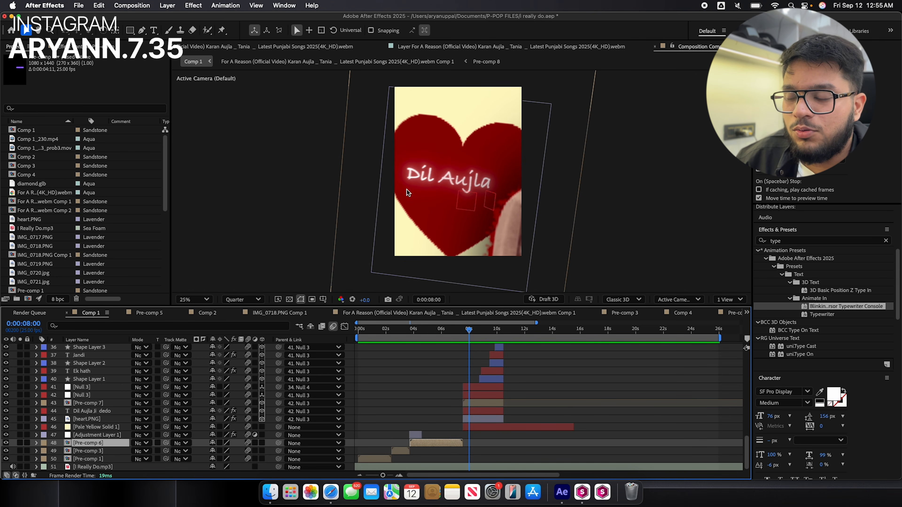
# Scrub Comp 1 through the "Dil Aujla Ji" heart scene to 0:00:09:14 to examine the red text pills.
pyautogui.moveTo(471, 327)
pyautogui.mouseDown()
pyautogui.moveTo(478, 330)
pyautogui.moveTo(471, 330)
pyautogui.mouseUp()
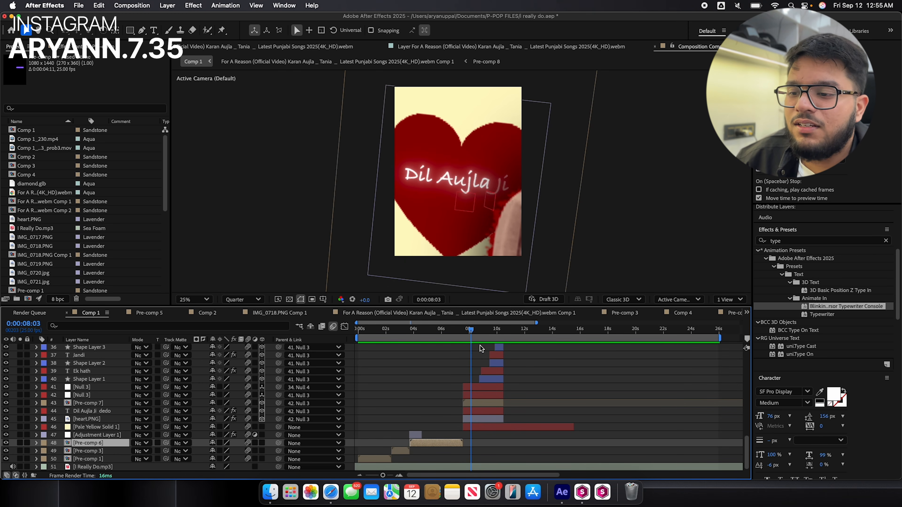
pyautogui.moveTo(470, 331); pyautogui.dragTo(485, 327)
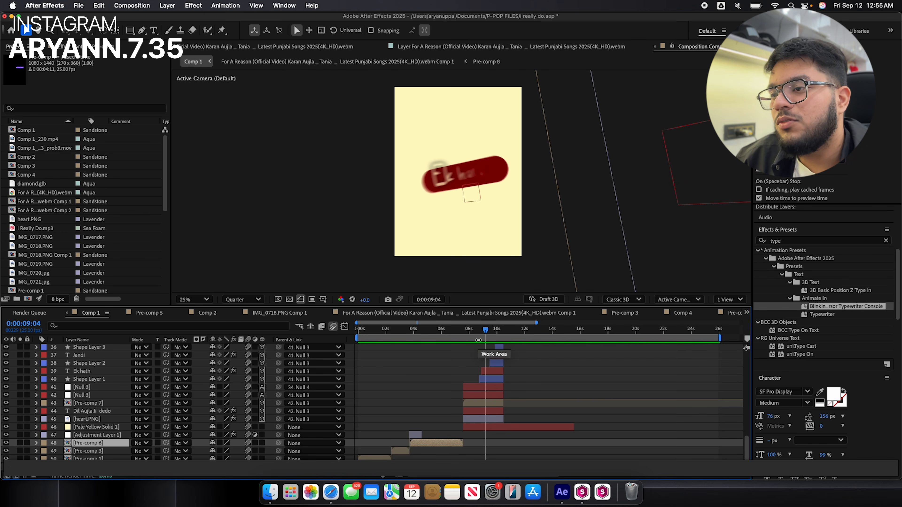
pyautogui.click(492, 332)
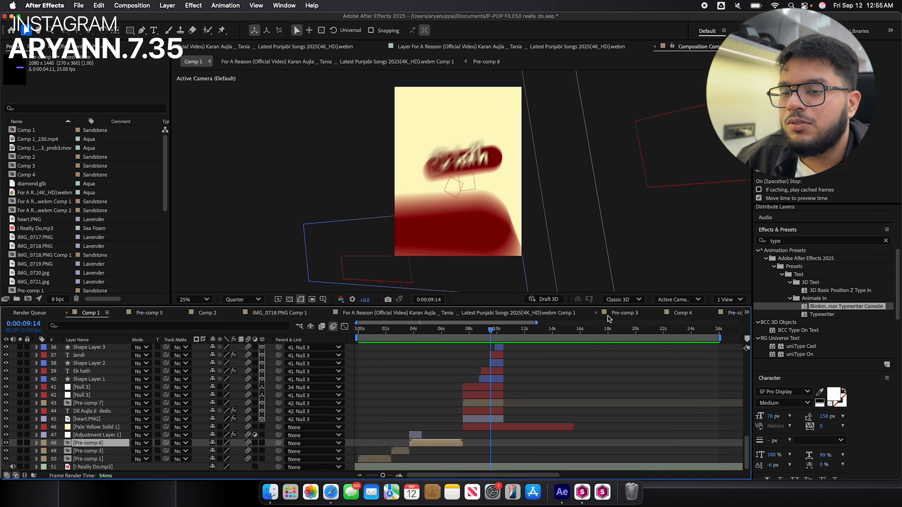
# Delete the environment light, camera, HEERA text, gray solids and diamond from Comp 4, keeping Pre-comp 11, and save the project.
pyautogui.click(686, 314)
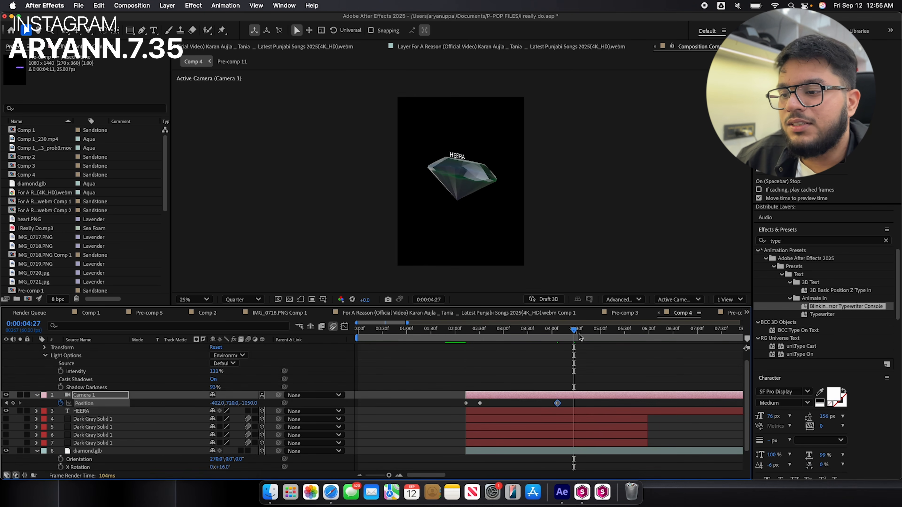
pyautogui.keyDown('shift'); pyautogui.click(585, 454); pyautogui.keyUp('shift')
pyautogui.hotkey('alt', ']')
pyautogui.press('Delete')
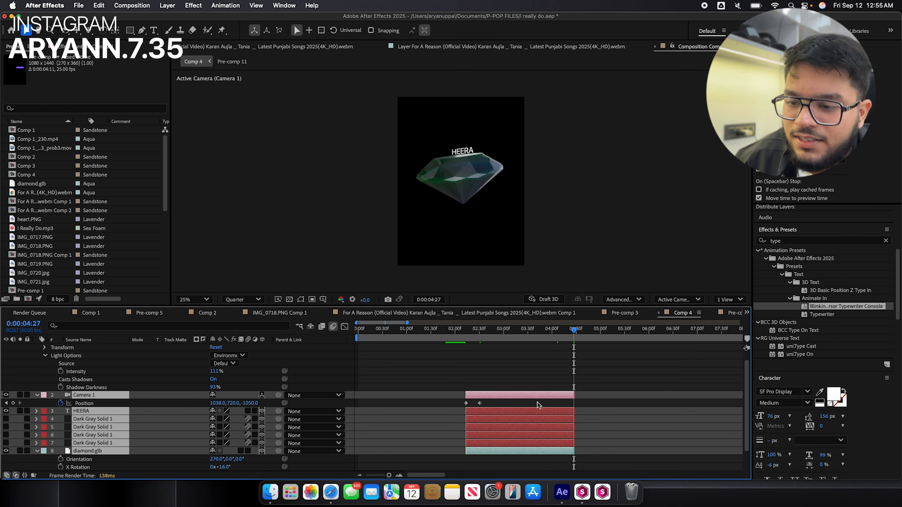
pyautogui.press('Delete')
pyautogui.click(487, 348)
pyautogui.press('Delete')
pyautogui.moveTo(473, 330); pyautogui.dragTo(466, 336)
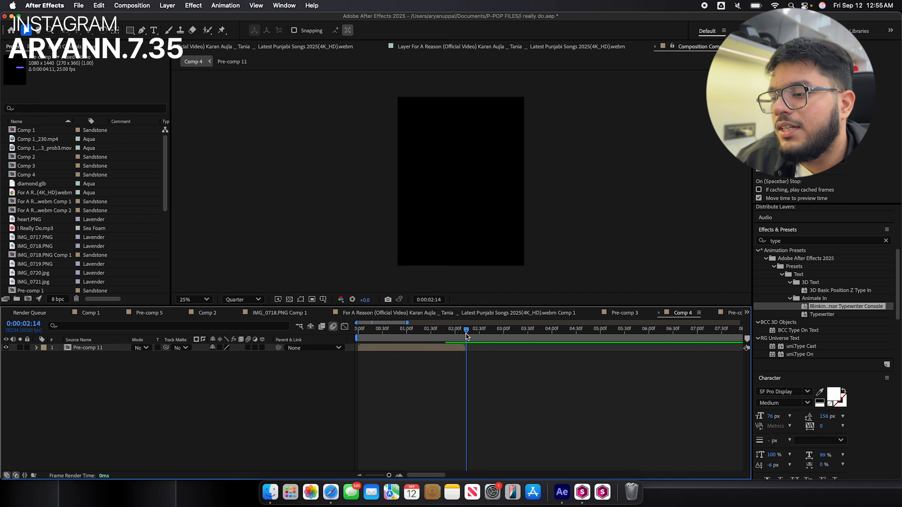
pyautogui.press('super+s')
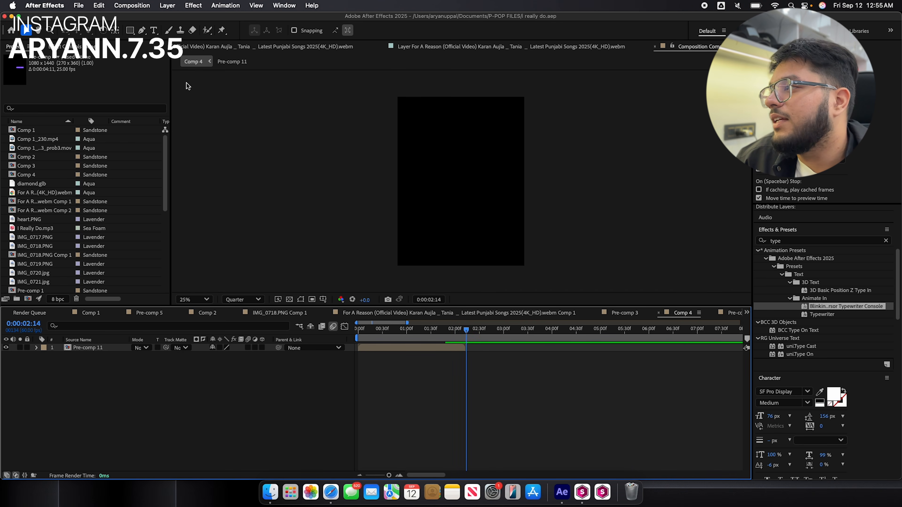
# Add a pale orange background solid at 0:00:02:13 and a centred rounded rectangle on it, filled with dark red A40000.
pyautogui.click(165, 6)
pyautogui.moveTo(178, 16)
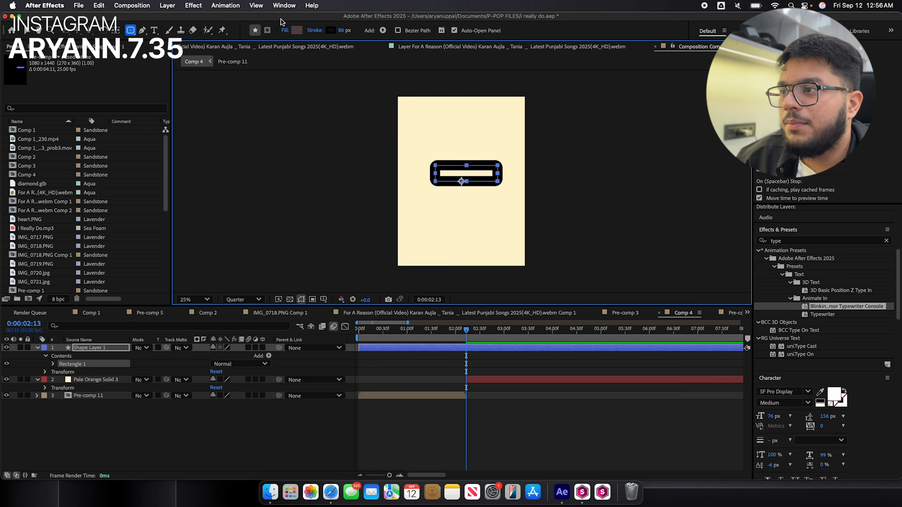
pyautogui.click(296, 30)
pyautogui.moveTo(594, 224)
pyautogui.mouseDown()
pyautogui.moveTo(637, 227)
pyautogui.moveTo(639, 218)
pyautogui.mouseUp()
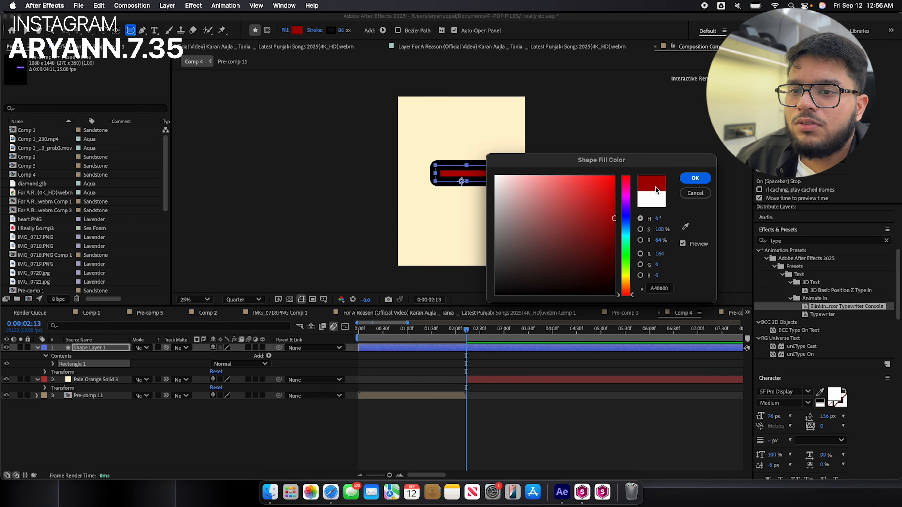
pyautogui.click(693, 182)
# Remove the rectangle's stroke and set its roundness to 77 so it forms a pill.
pyautogui.click(314, 31)
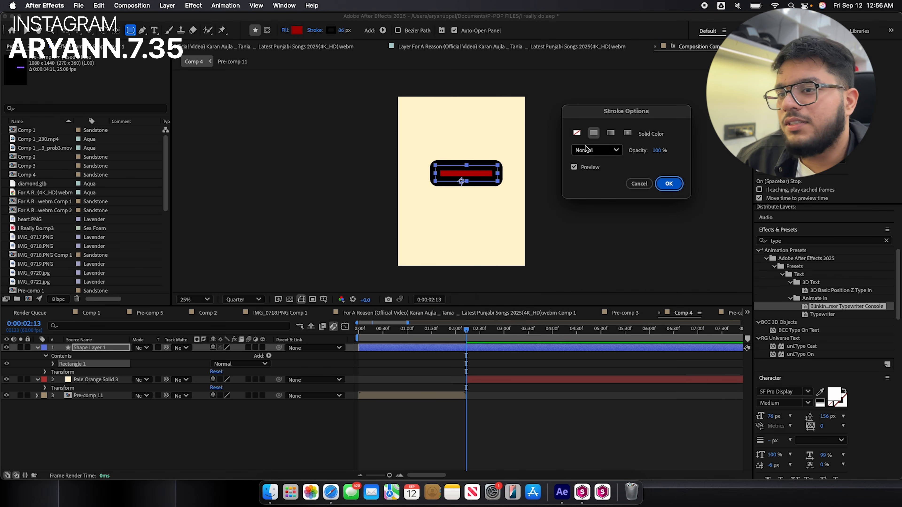
pyautogui.click(577, 132)
pyautogui.click(669, 183)
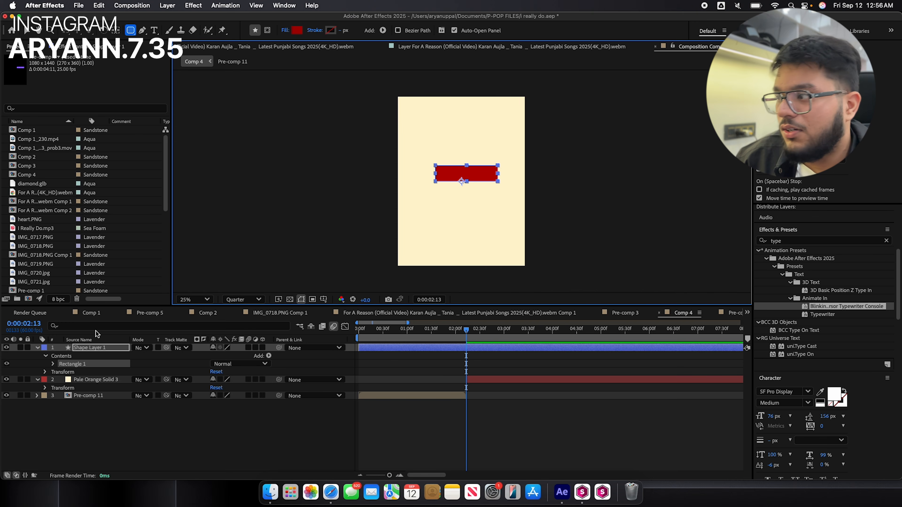
pyautogui.click(53, 364)
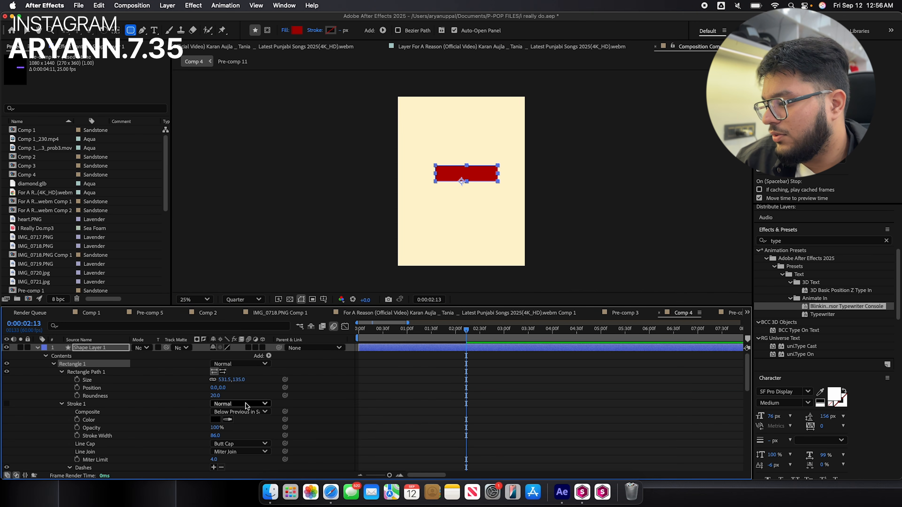
pyautogui.moveTo(217, 397); pyautogui.dragTo(253, 399)
pyautogui.click(339, 416)
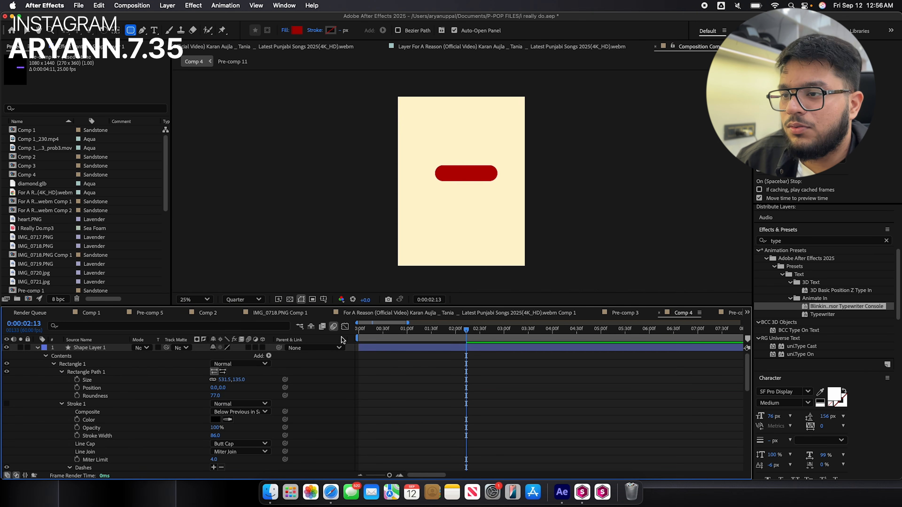
# Scale the red pill to 136%, centre it, make it a 3D layer starting at 0:00:02:13, and save the project.
pyautogui.click(122, 356)
pyautogui.moveTo(230, 360); pyautogui.dragTo(242, 360)
pyautogui.press('v')
pyautogui.moveTo(487, 171); pyautogui.dragTo(478, 178)
pyautogui.click(262, 347)
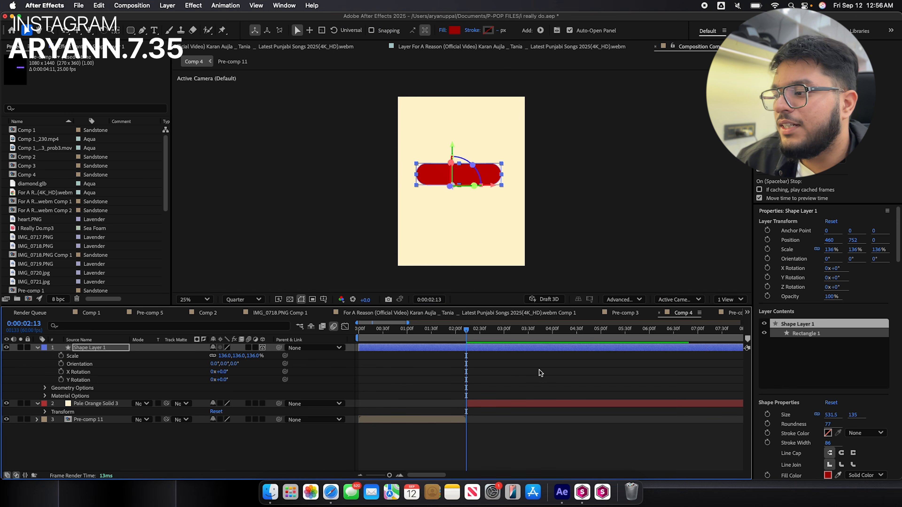
pyautogui.hotkey('alt', '[')
pyautogui.press('super+s')
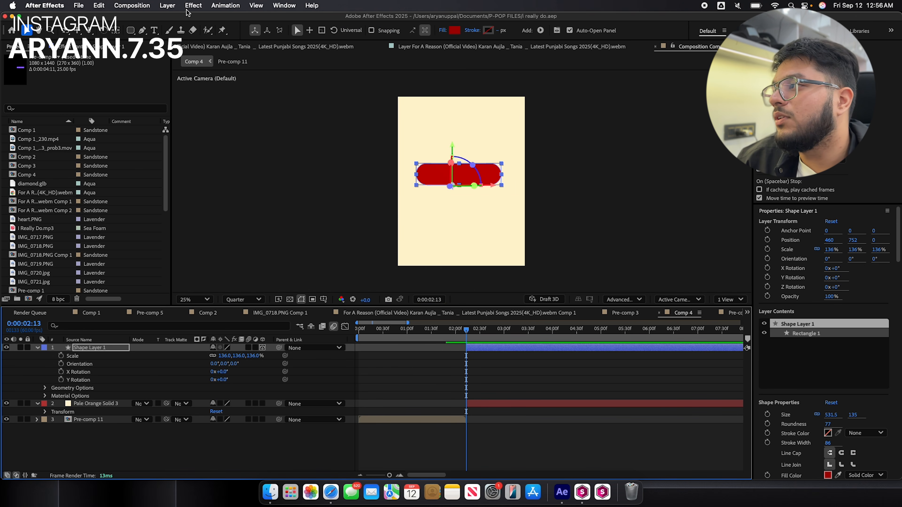
# Add the text "Heera" above the pill and fill it with the cream colour FFF4D4 sampled from the background.
pyautogui.click(154, 30)
pyautogui.click(480, 155)
pyautogui.write('Heera')
pyautogui.press('super+a')
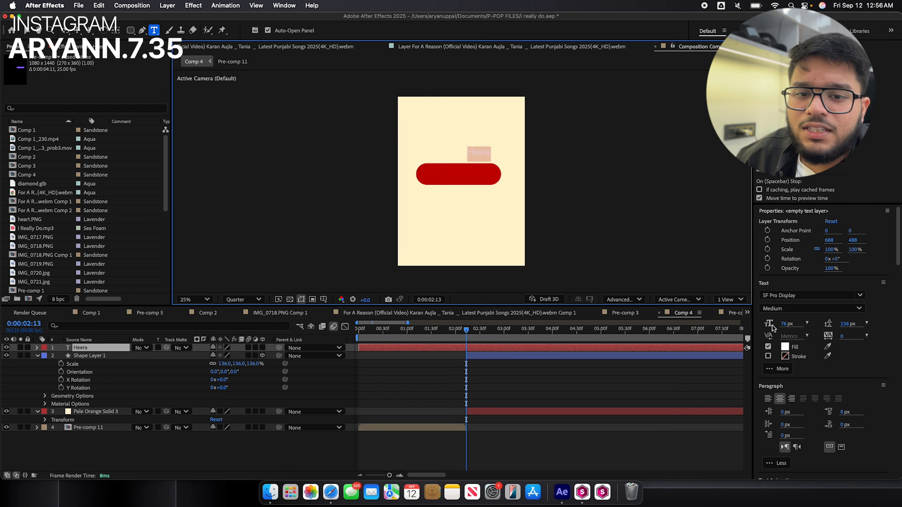
pyautogui.click(785, 347)
pyautogui.moveTo(529, 239)
pyautogui.mouseDown()
pyautogui.moveTo(483, 278)
pyautogui.moveTo(473, 209)
pyautogui.mouseUp()
pyautogui.click(686, 226)
pyautogui.click(431, 105)
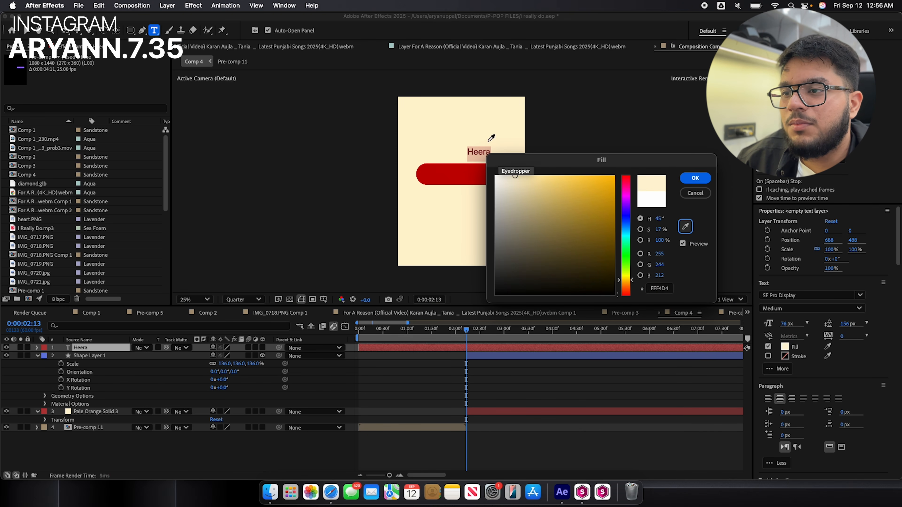
pyautogui.click(685, 184)
# Set the Heera text to Bradley Hand Bold at 215 px and place it over the red pill.
pyautogui.click(806, 296)
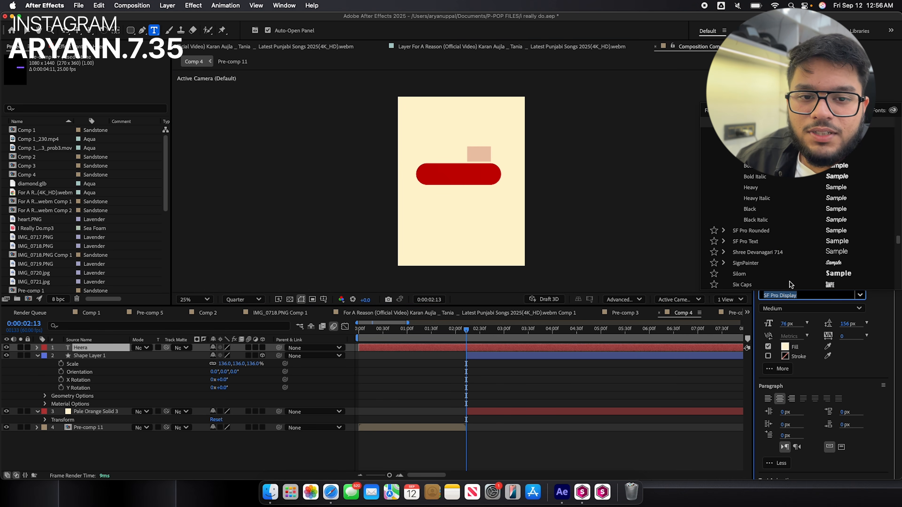
pyautogui.write('hand')
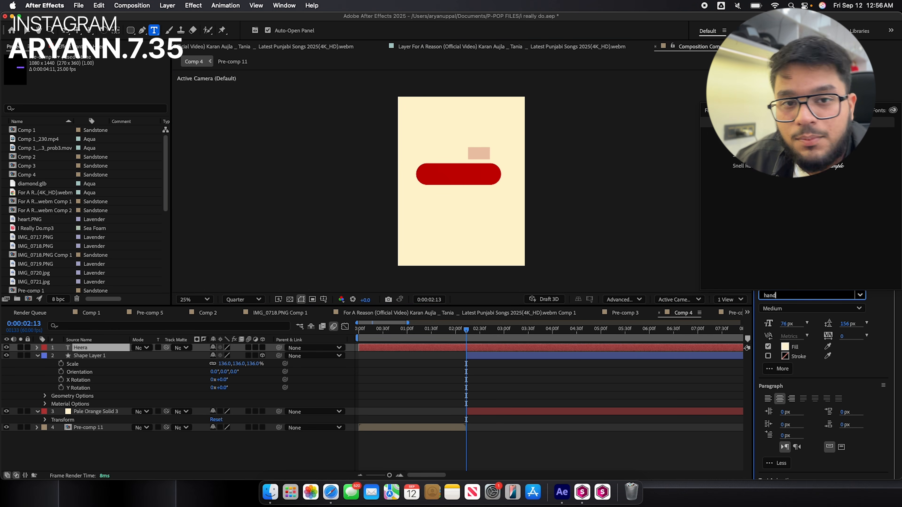
pyautogui.press('Return')
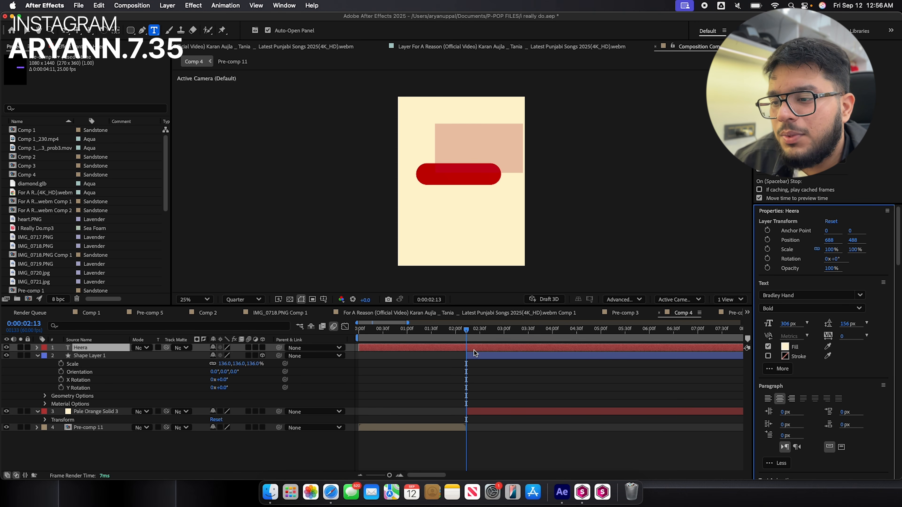
pyautogui.click(474, 351)
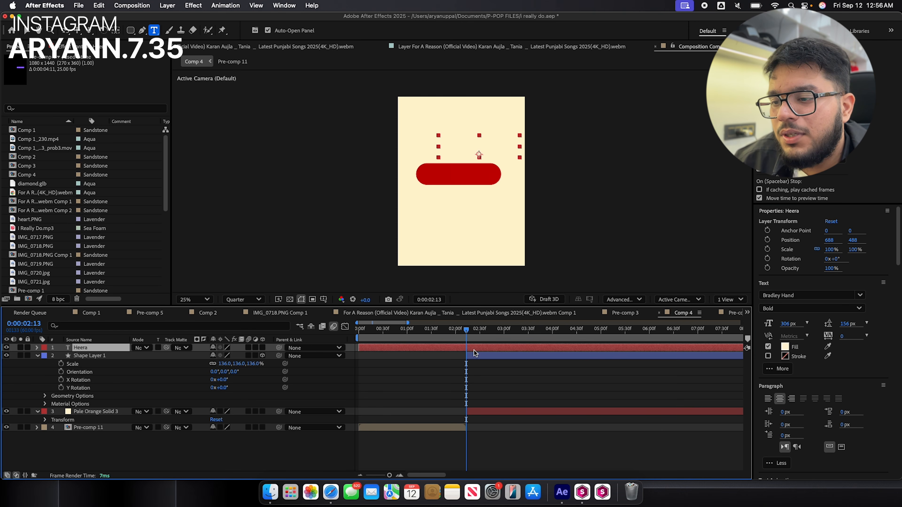
pyautogui.press('v')
pyautogui.moveTo(467, 146); pyautogui.dragTo(449, 173)
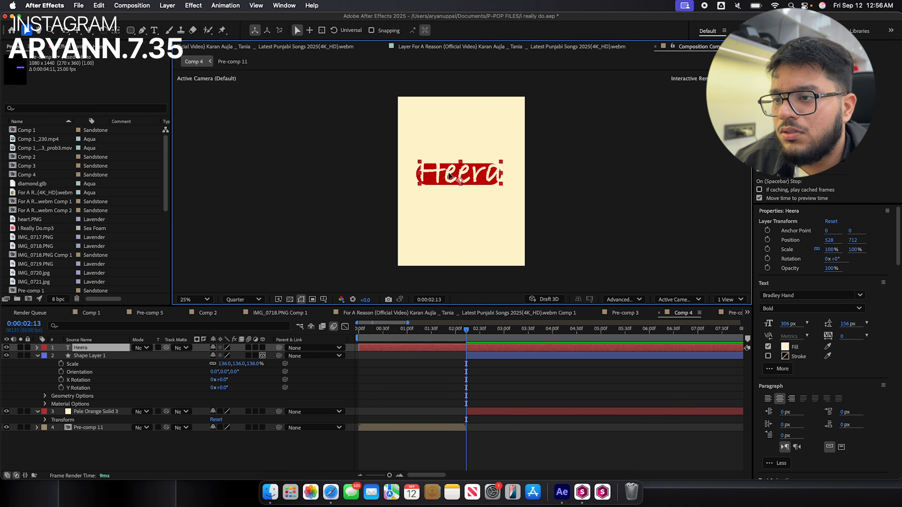
pyautogui.moveTo(786, 324); pyautogui.dragTo(728, 324)
# Apply a Drop Shadow to the Heera text with distance 17 and softness 20, keeping the text on the pill.
pyautogui.scroll(-10, 807, 294)
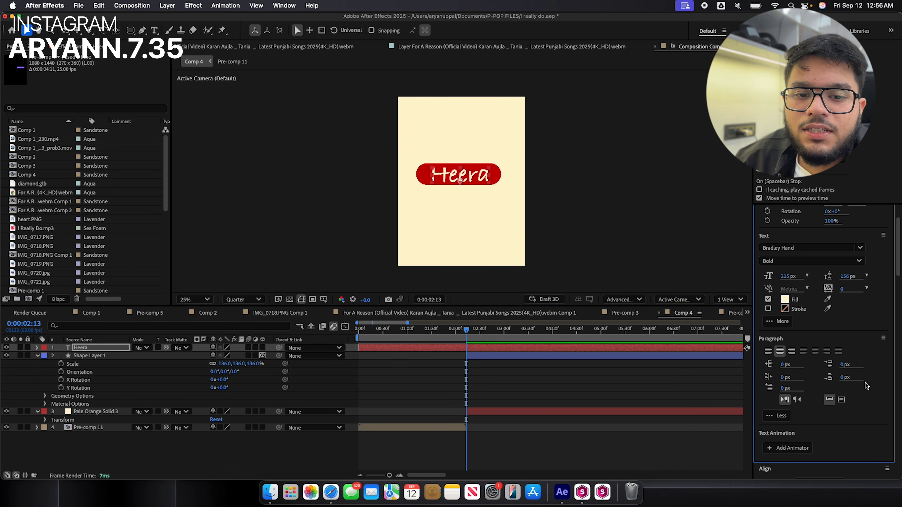
pyautogui.click(796, 314)
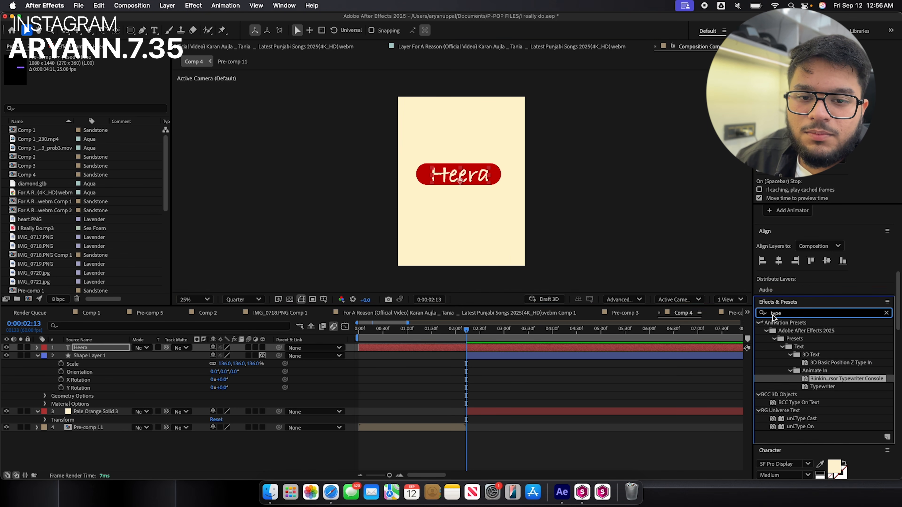
pyautogui.write('drop shad')
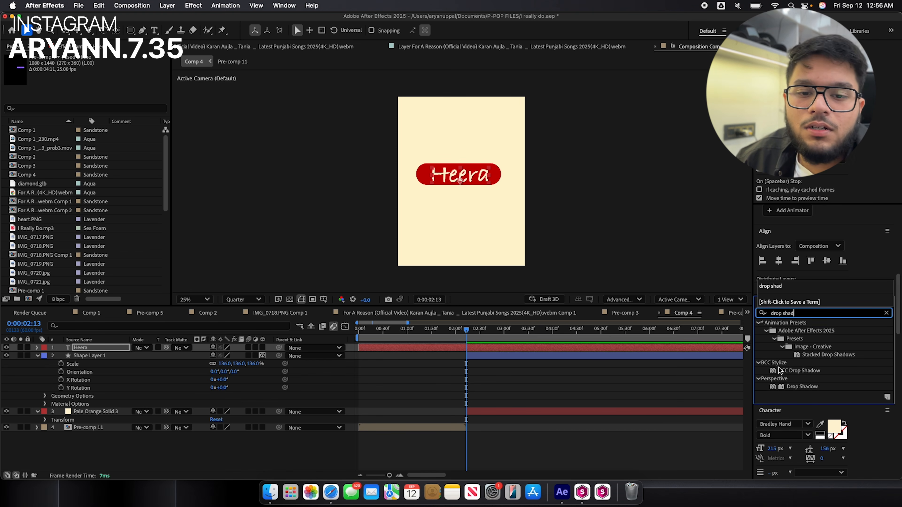
pyautogui.moveTo(800, 389); pyautogui.dragTo(485, 348)
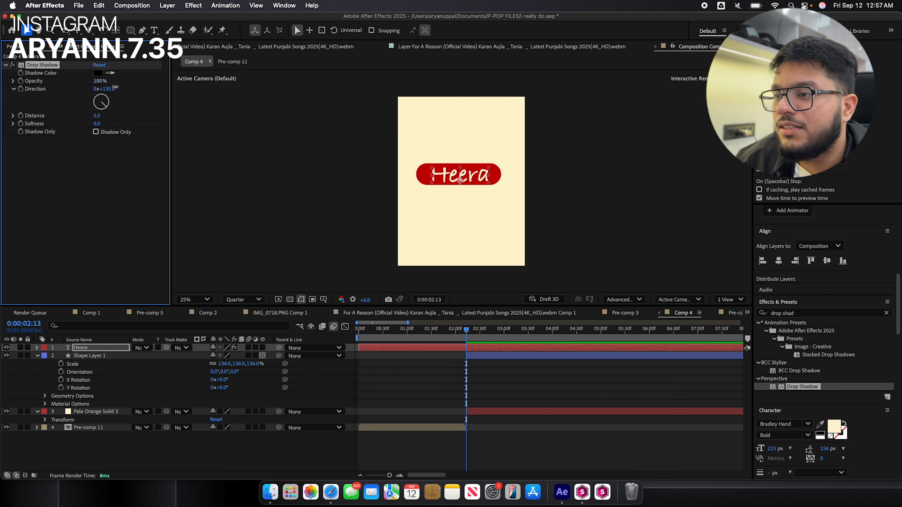
pyautogui.moveTo(102, 123); pyautogui.dragTo(105, 115)
pyautogui.moveTo(447, 163); pyautogui.dragTo(444, 154)
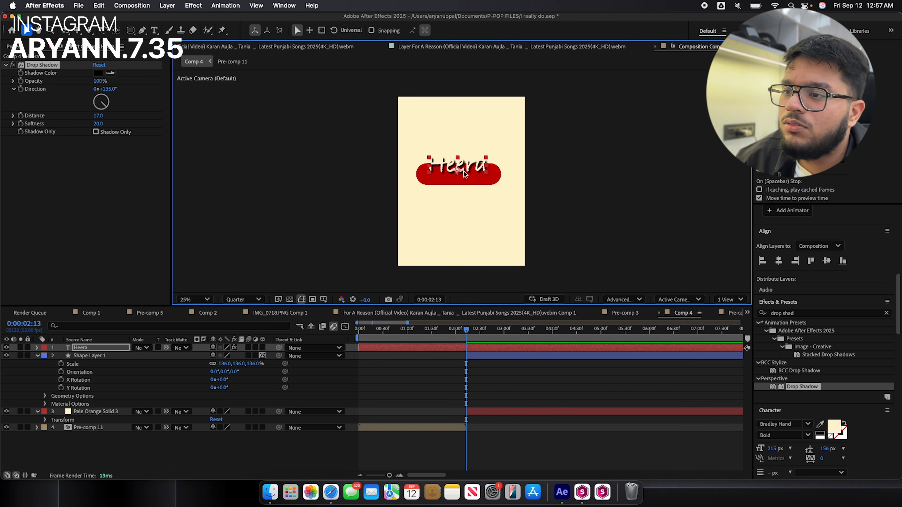
pyautogui.press('super+z')
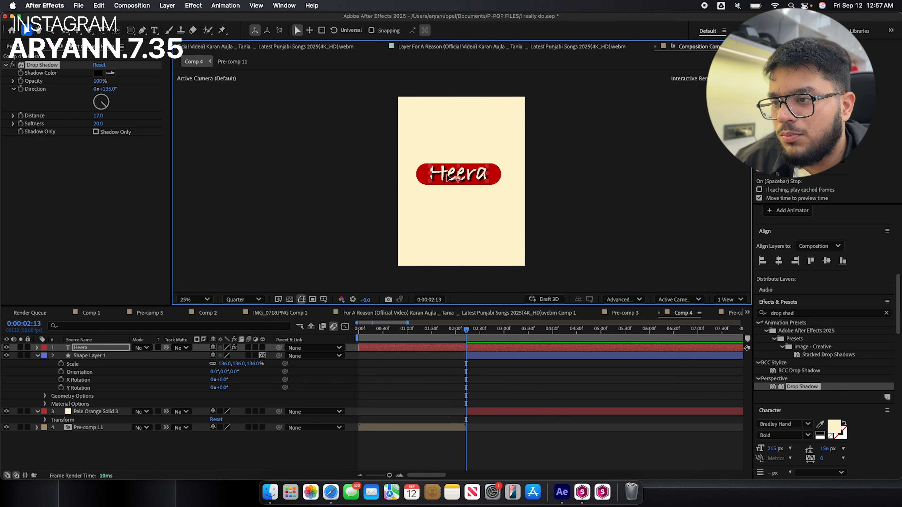
# Trim the Heera text layer's start to 0:00:02:13 and apply a text animation preset to it.
pyautogui.press('Right')
pyautogui.hotkey('alt', '[')
pyautogui.click(472, 350)
pyautogui.click(225, 5)
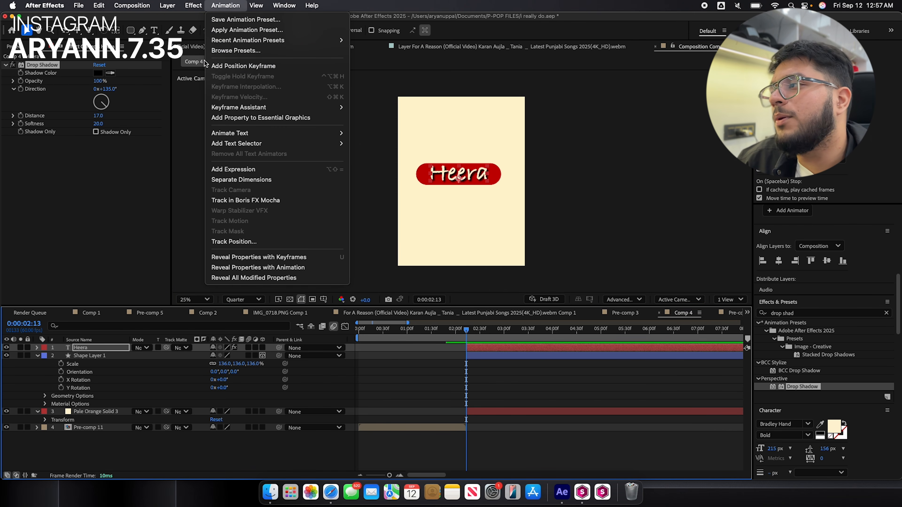
pyautogui.click(479, 353)
# Preview the Heera text's animation over the pill from 0:00:02:13.
pyautogui.press('space')
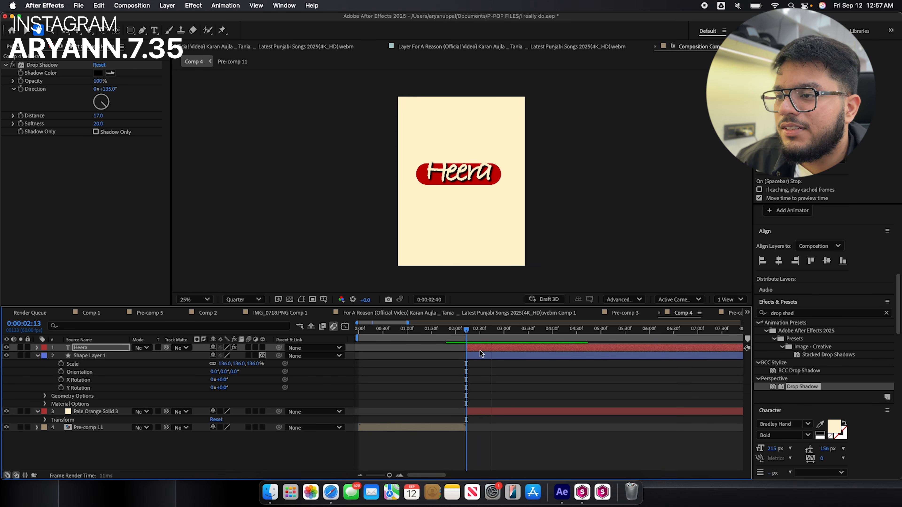
pyautogui.press('space')
pyautogui.press('i')
pyautogui.moveTo(480, 351); pyautogui.dragTo(471, 350)
pyautogui.press('space')
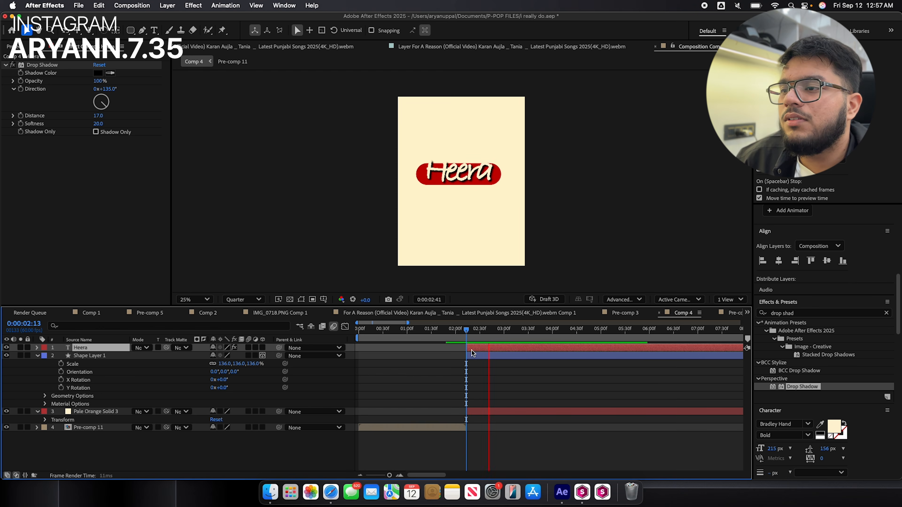
# Duplicate the Heera text and its red pill and stack the copies above the original layers.
pyautogui.click(460, 332)
pyautogui.moveTo(461, 332); pyautogui.dragTo(500, 333)
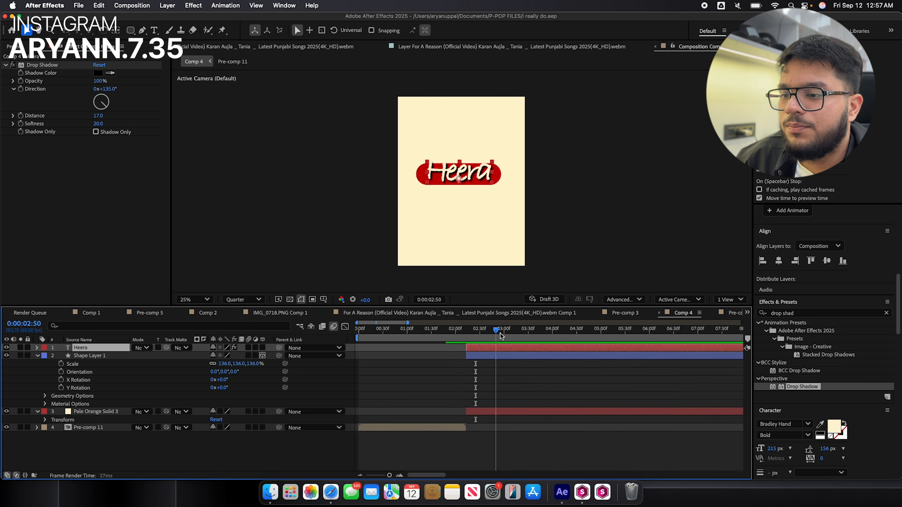
pyautogui.click(507, 354)
pyautogui.press('super+d')
pyautogui.moveTo(78, 366); pyautogui.dragTo(79, 353)
pyautogui.click(482, 361)
pyautogui.click(442, 355)
# Replace the duplicated Heera text with MILYA.
pyautogui.doubleClick(493, 348)
pyautogui.press('BackSpace')
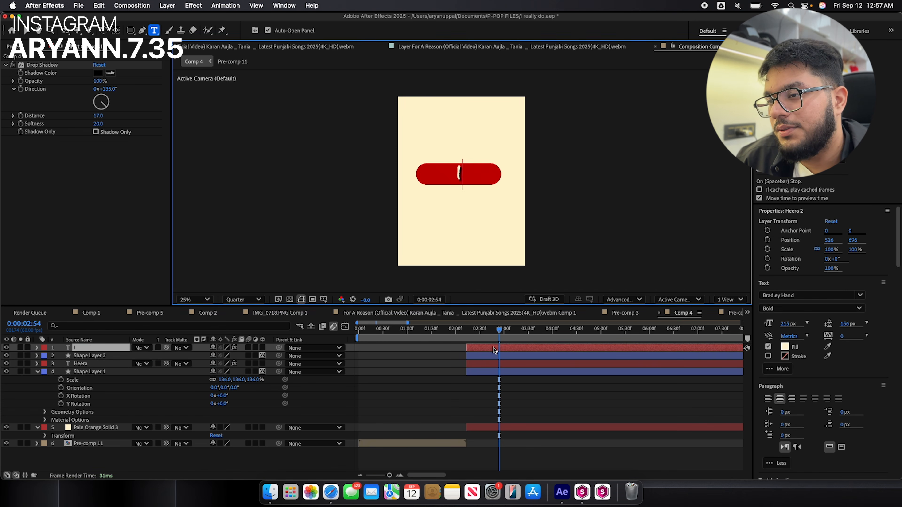
pyautogui.write('MILYA')
# Show the composition in two views and make both the MILYA and Heera text layers 3D.
pyautogui.click(495, 350)
pyautogui.keyDown('shift'); pyautogui.click(490, 357); pyautogui.keyUp('shift')
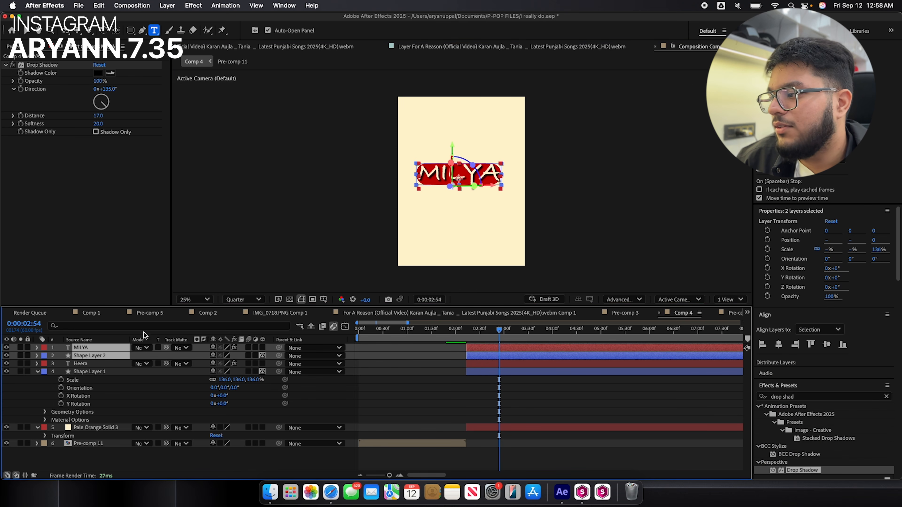
pyautogui.click(739, 304)
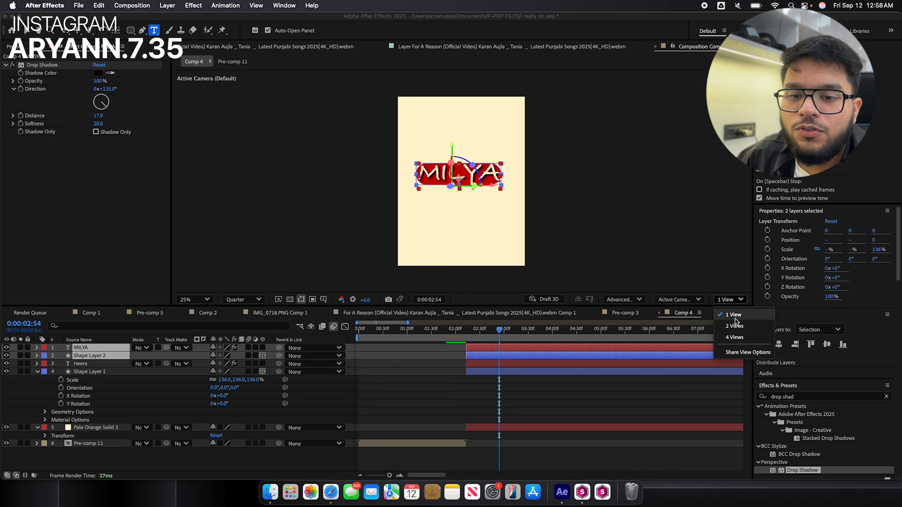
pyautogui.click(732, 309)
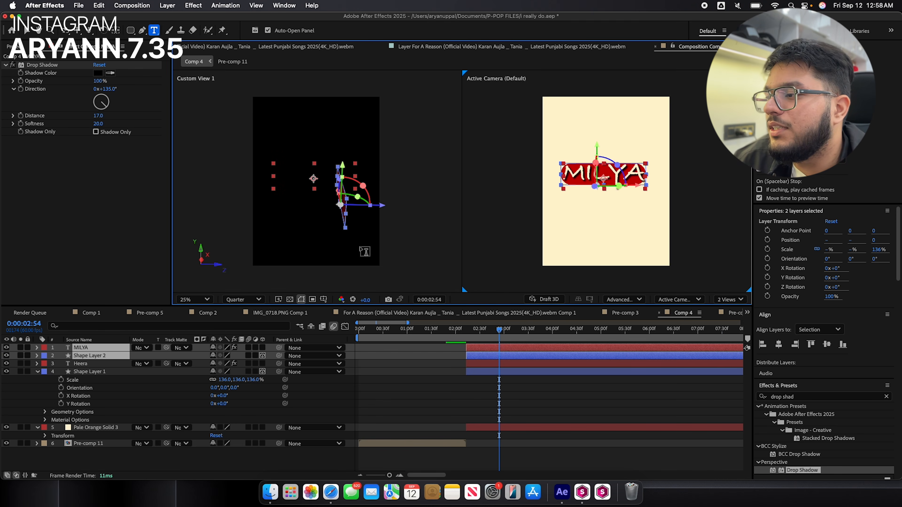
pyautogui.click(263, 347)
pyautogui.click(263, 364)
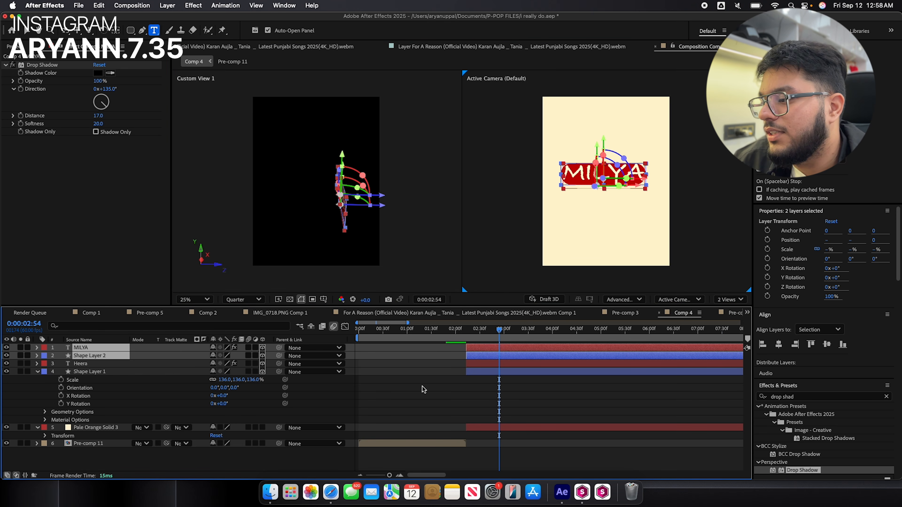
# Bring the MILYA text and its pill forward in depth to a Z position of about -1088.
pyautogui.click(450, 390)
pyautogui.click(496, 363)
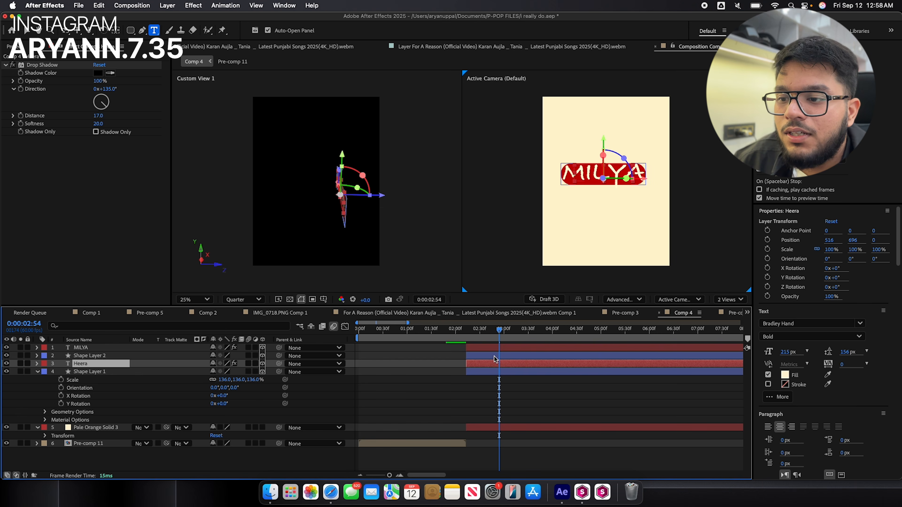
pyautogui.keyDown('super'); pyautogui.click(487, 361); pyautogui.keyUp('super')
pyautogui.click(486, 356)
pyautogui.keyDown('super'); pyautogui.click(485, 347); pyautogui.keyUp('super')
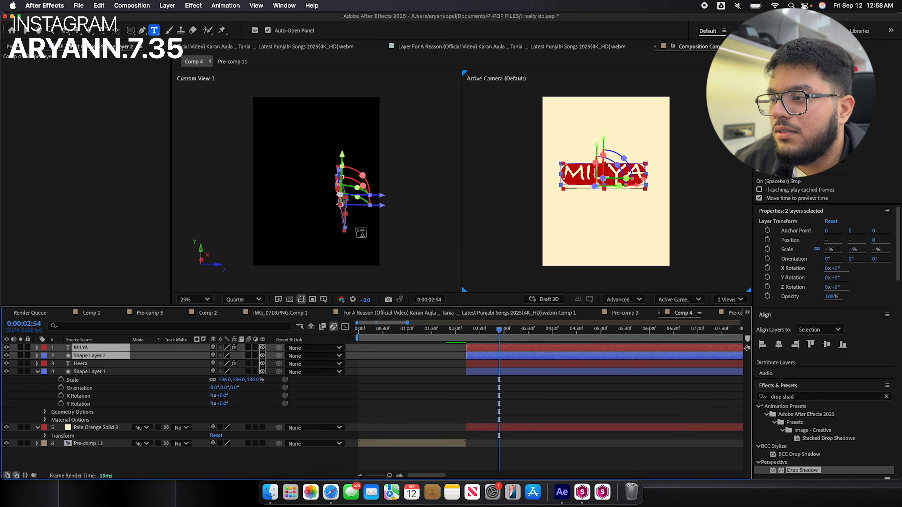
pyautogui.press('v')
pyautogui.moveTo(382, 206); pyautogui.dragTo(509, 201)
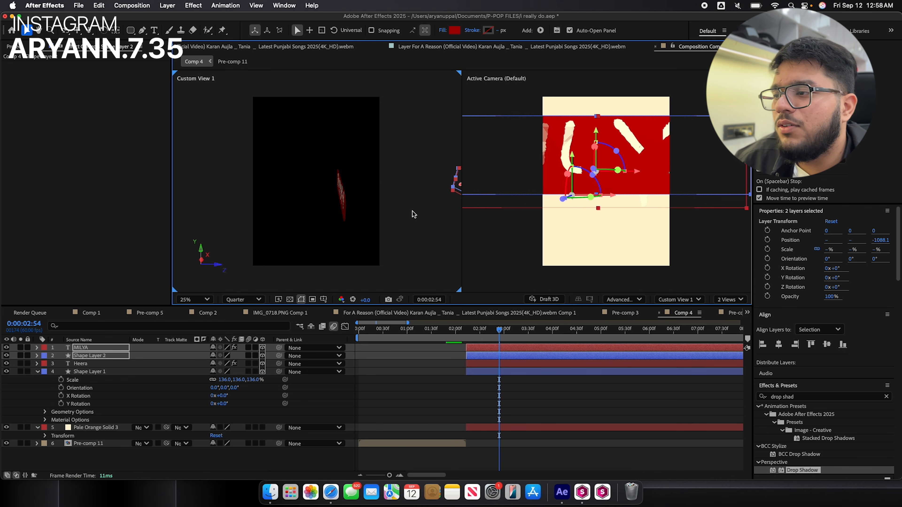
# Set the MILYA text's Z position to about -1114 so that it sits in front of its pill.
pyautogui.press('2')
pyautogui.moveTo(356, 202); pyautogui.dragTo(285, 186)
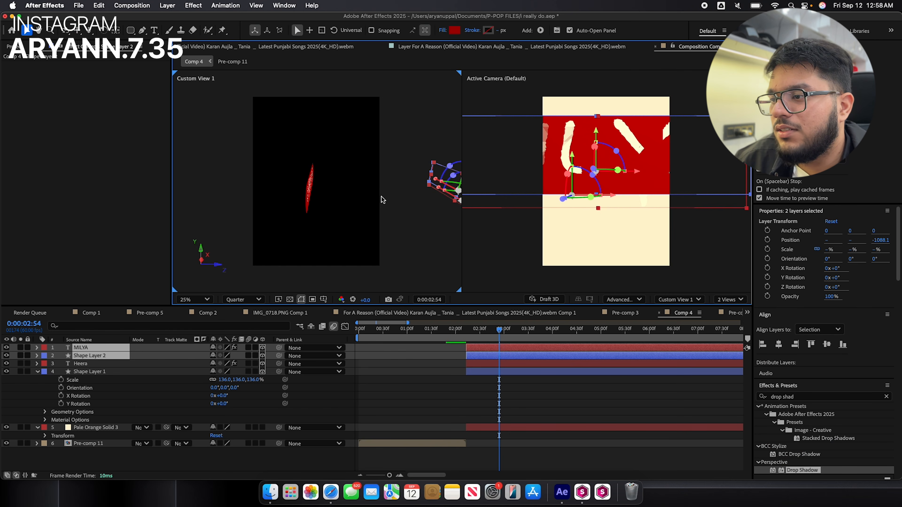
pyautogui.press('3')
pyautogui.moveTo(363, 202); pyautogui.dragTo(343, 254)
pyautogui.press('v')
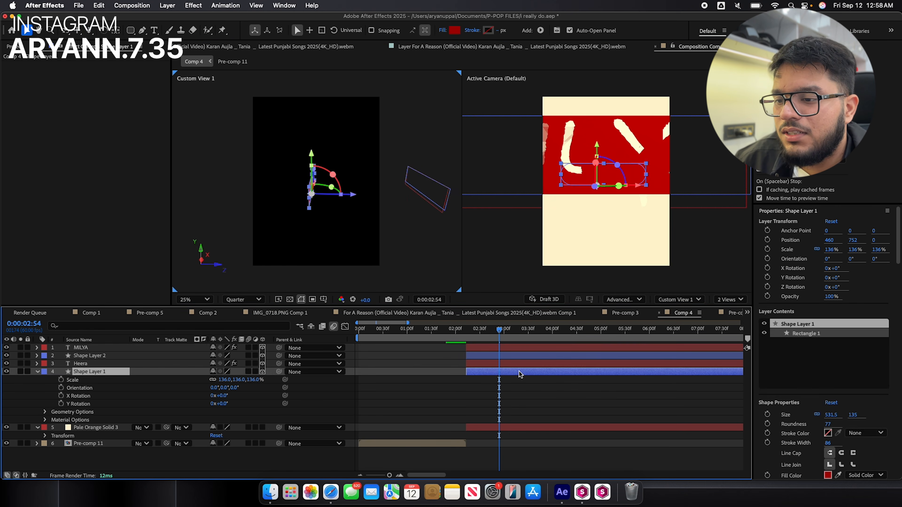
pyautogui.click(504, 349)
pyautogui.press('p')
pyautogui.moveTo(247, 355); pyautogui.dragTo(258, 360)
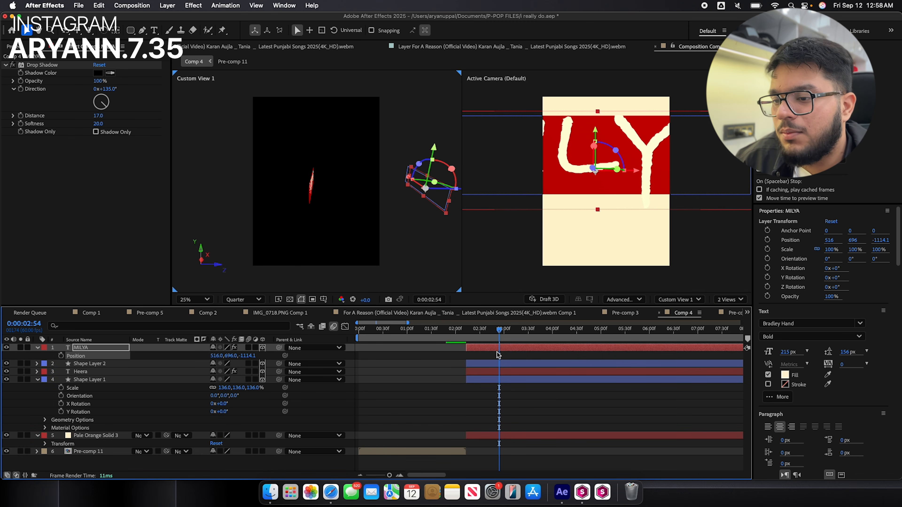
# Use the Classic 3D renderer and shift the MILYA text and its pill sideways, placing the text at about X 838, Y 741.
pyautogui.keyDown('shift'); pyautogui.click(494, 365); pyautogui.keyUp('shift')
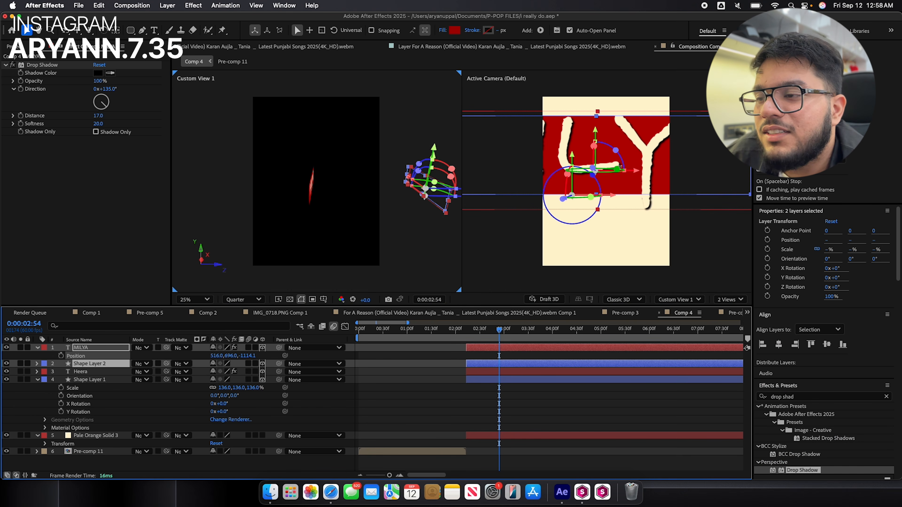
pyautogui.moveTo(635, 171); pyautogui.dragTo(699, 154)
pyautogui.moveTo(736, 190); pyautogui.dragTo(785, 195)
pyautogui.press('super+z')
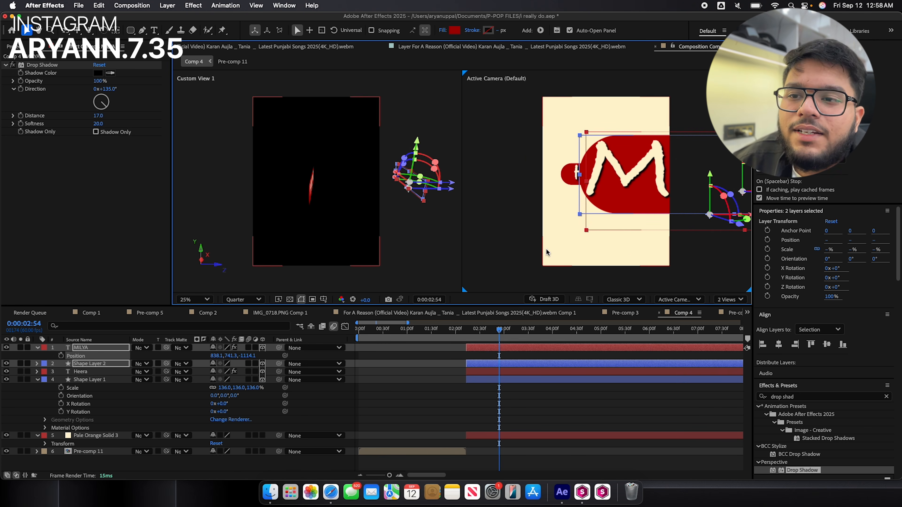
# Add a null object above the MILYA text and trim its start to 0:00:02:13.
pyautogui.click(457, 359)
pyautogui.click(472, 348)
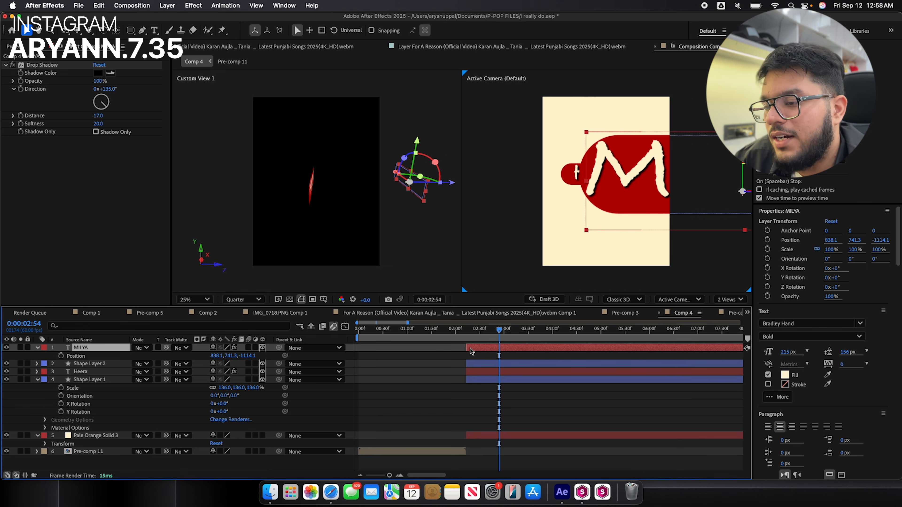
pyautogui.press('i')
pyautogui.click(169, 5)
pyautogui.moveTo(248, 19)
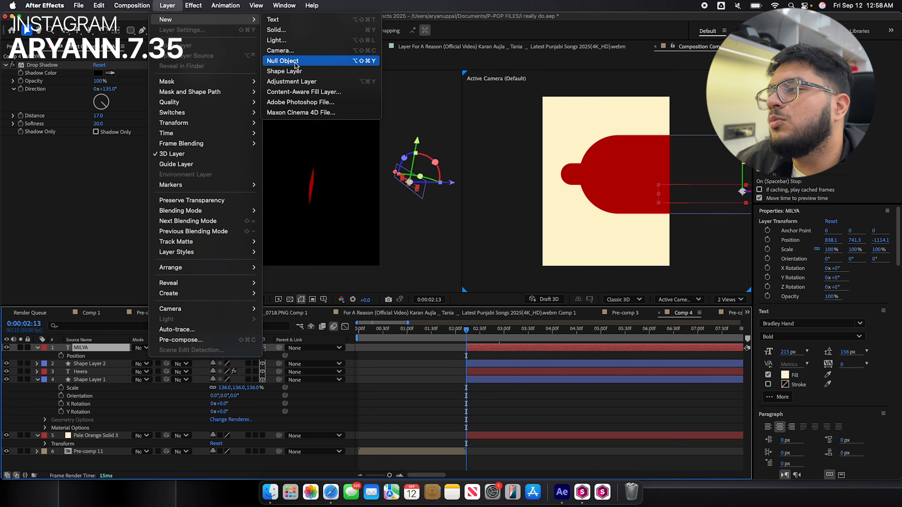
pyautogui.click(283, 60)
pyautogui.hotkey('alt', '[')
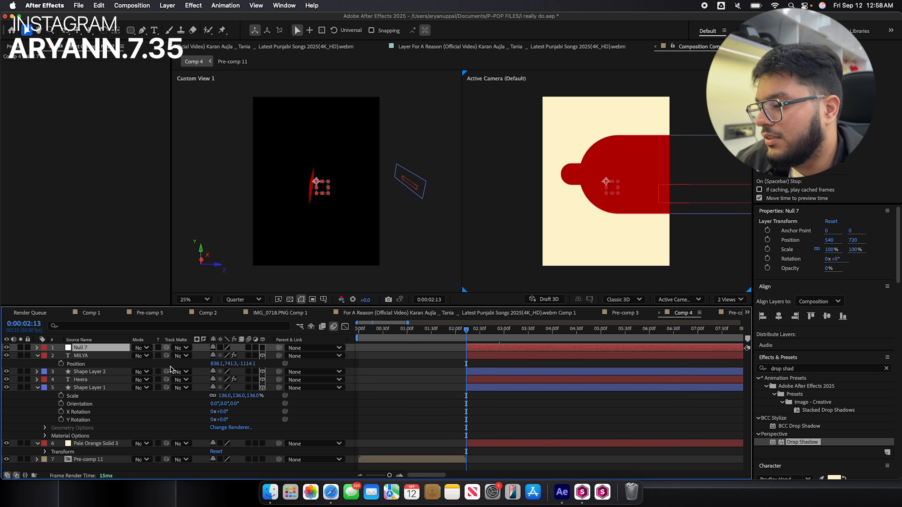
# Parent both text layers and both pills to the new null and make the null 3D.
pyautogui.click(90, 388)
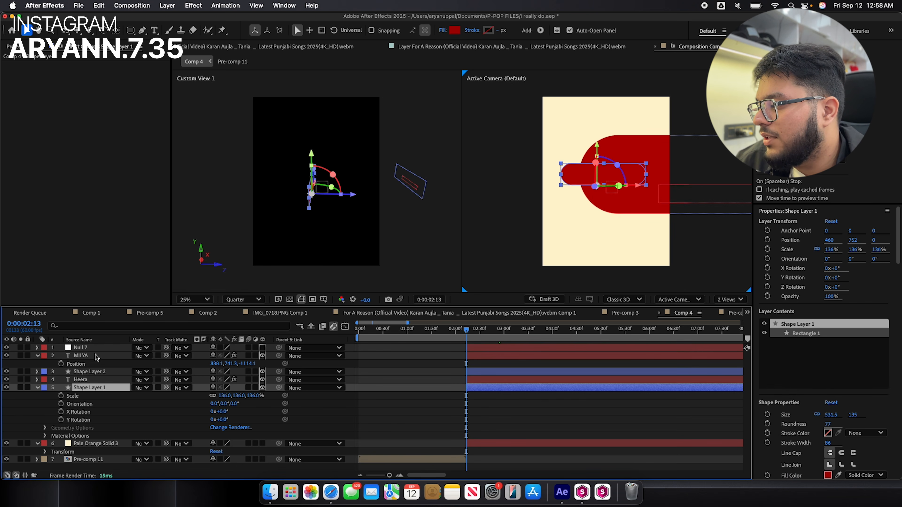
pyautogui.keyDown('shift'); pyautogui.click(83, 355); pyautogui.keyUp('shift')
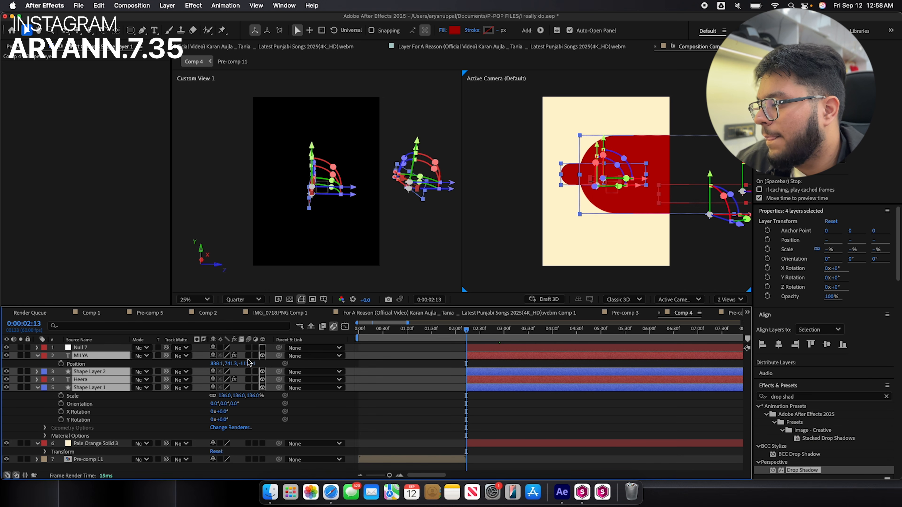
pyautogui.moveTo(279, 356); pyautogui.dragTo(107, 351)
pyautogui.click(107, 349)
pyautogui.click(263, 347)
# Keyframe the null's position at -130, 720, -670 on 0:00:02:13 and at 540, 726, -420 on 0:00:02:47.
pyautogui.press('p')
pyautogui.click(61, 355)
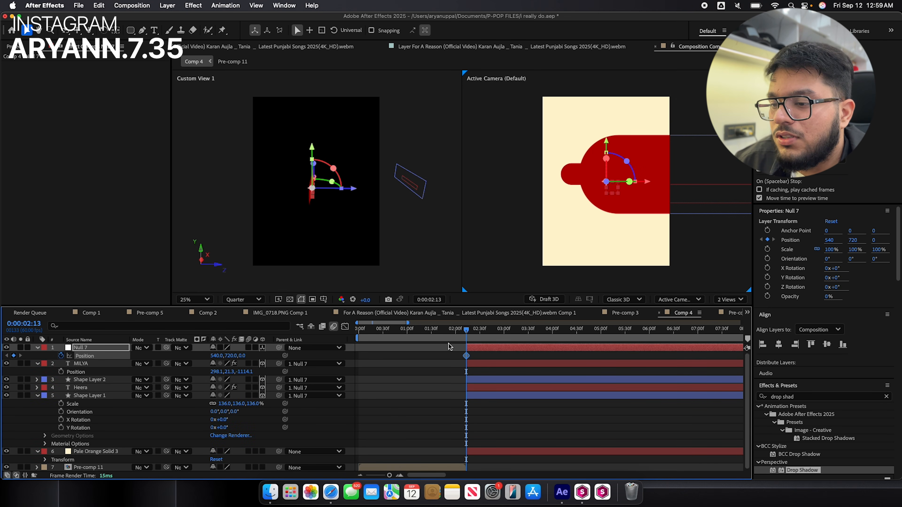
pyautogui.moveTo(249, 355); pyautogui.dragTo(181, 356)
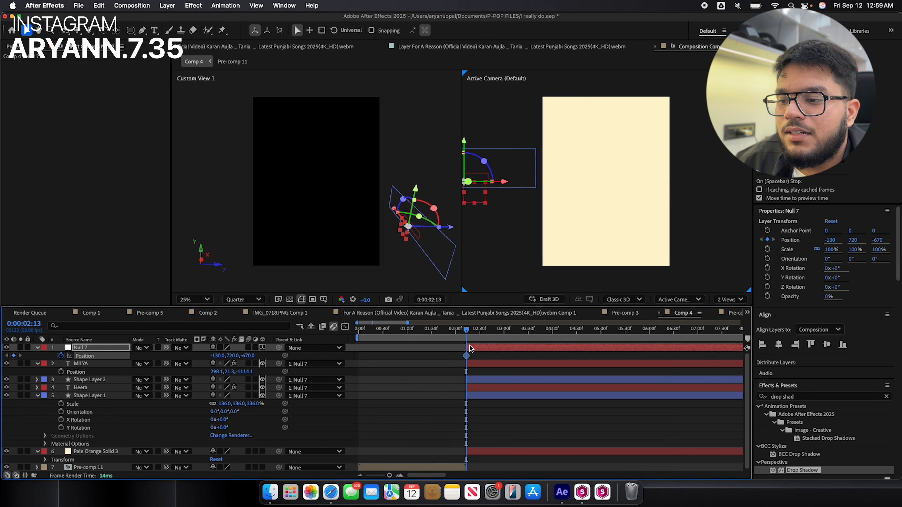
pyautogui.press('space')
pyautogui.press('space')
pyautogui.moveTo(252, 356); pyautogui.dragTo(231, 356)
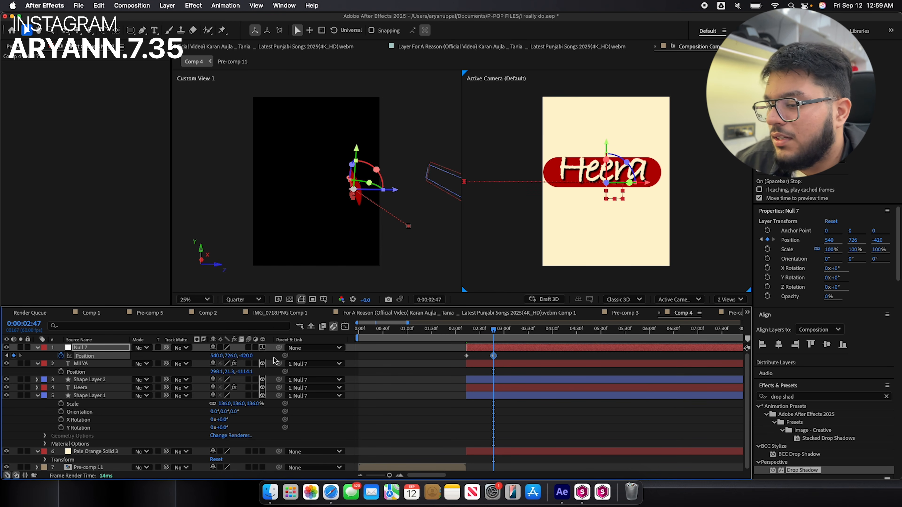
# Keyframe the null's orientation at 0° on 0:00:02:13 and tilt it to 13° around Z on 0:00:02:47.
pyautogui.press('r')
pyautogui.click(61, 356)
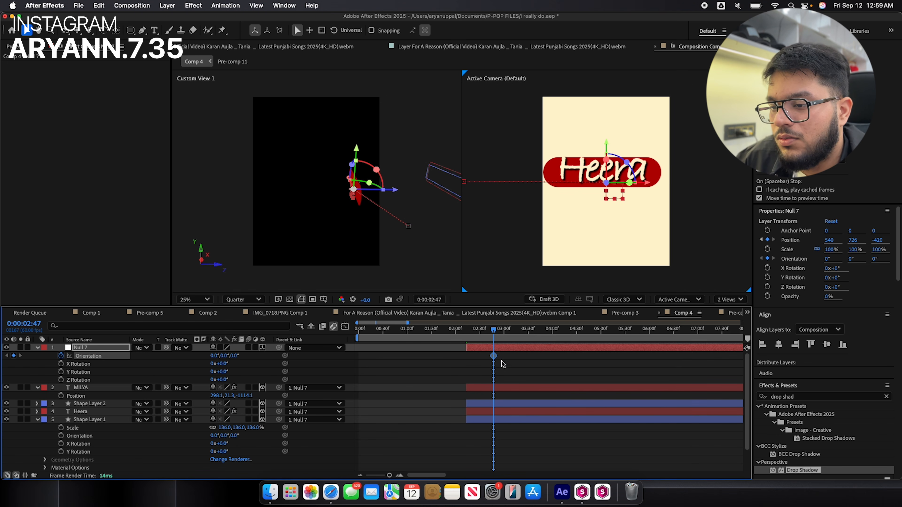
pyautogui.moveTo(494, 356); pyautogui.dragTo(468, 363)
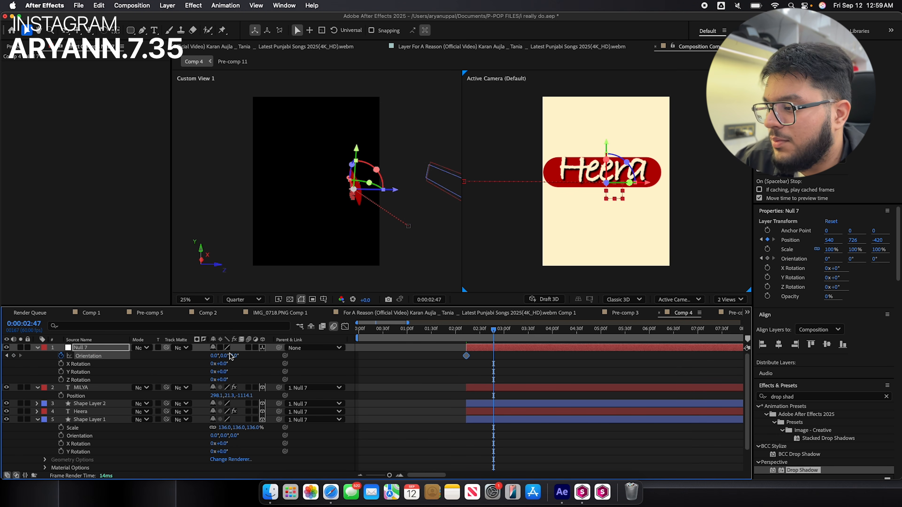
pyautogui.moveTo(218, 357); pyautogui.dragTo(231, 359)
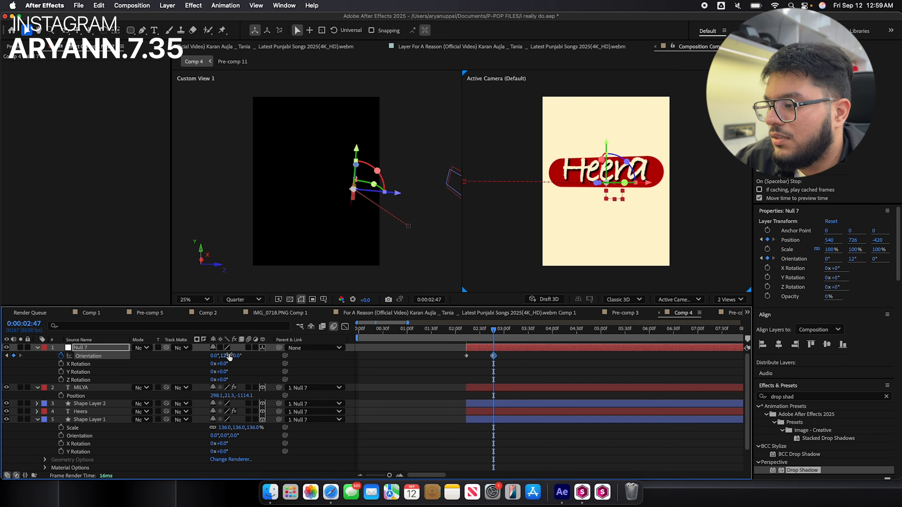
pyautogui.press('super+z')
pyautogui.moveTo(234, 358); pyautogui.dragTo(245, 358)
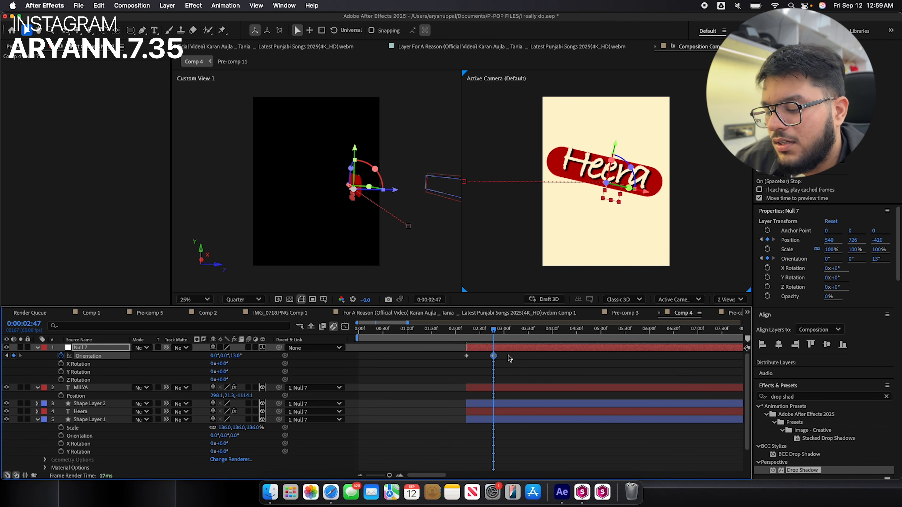
# Ease the null's position and orientation keyframes, shape their speed graph to peak early with a long slowdown, and preview the move.
pyautogui.press('u')
pyautogui.moveTo(503, 357); pyautogui.dragTo(447, 367)
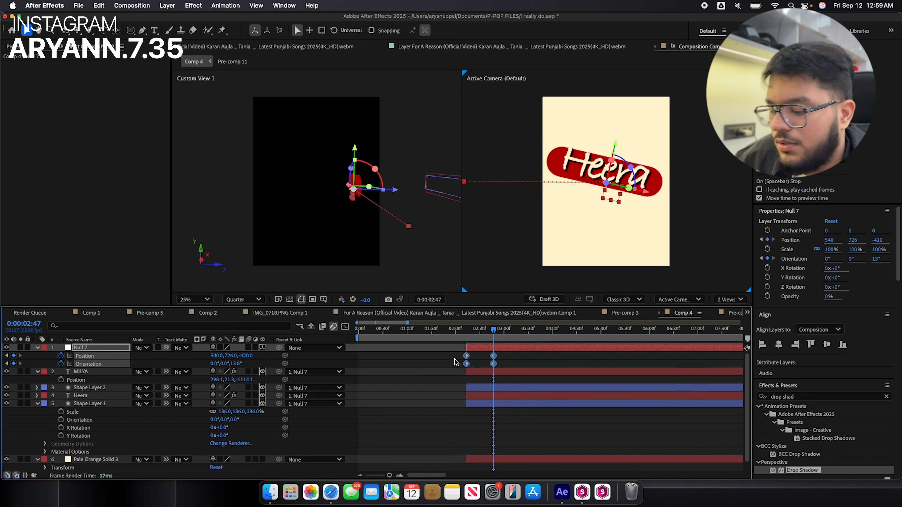
pyautogui.hotkey('shift', 'F3')
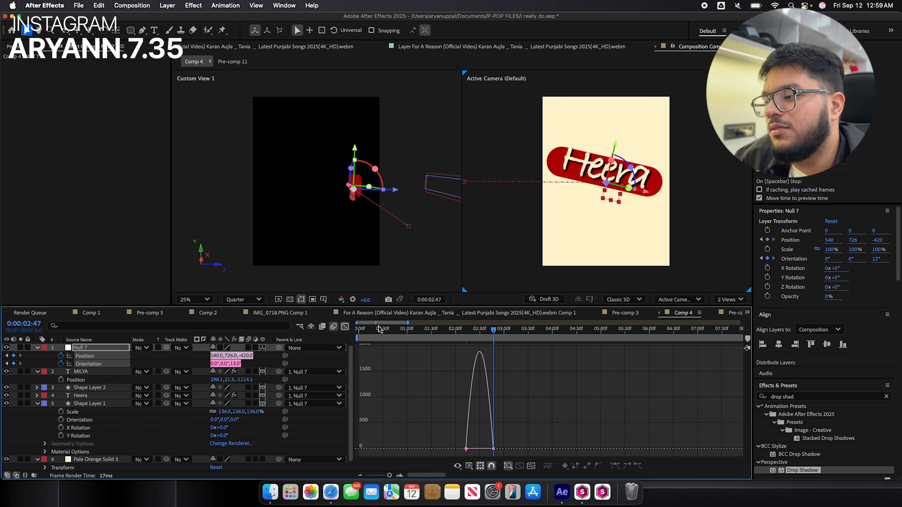
pyautogui.moveTo(521, 413); pyautogui.dragTo(410, 458)
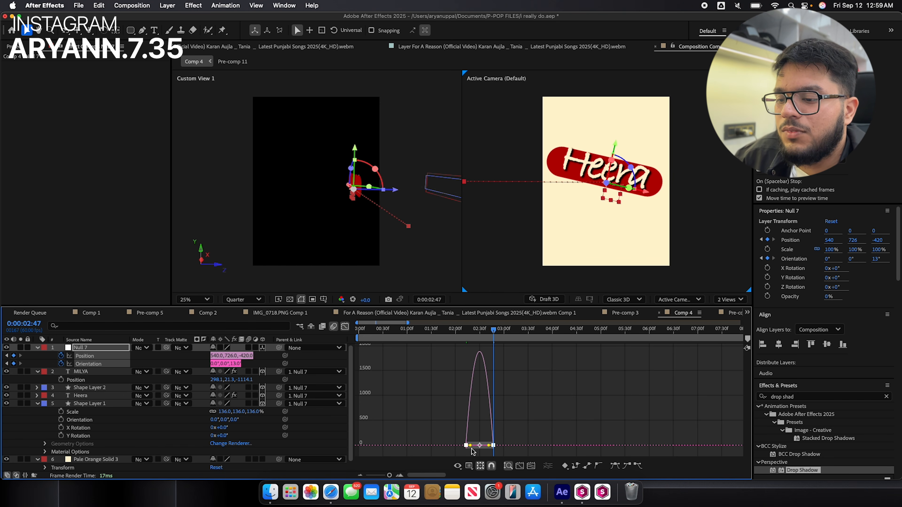
pyautogui.moveTo(493, 446); pyautogui.dragTo(479, 451)
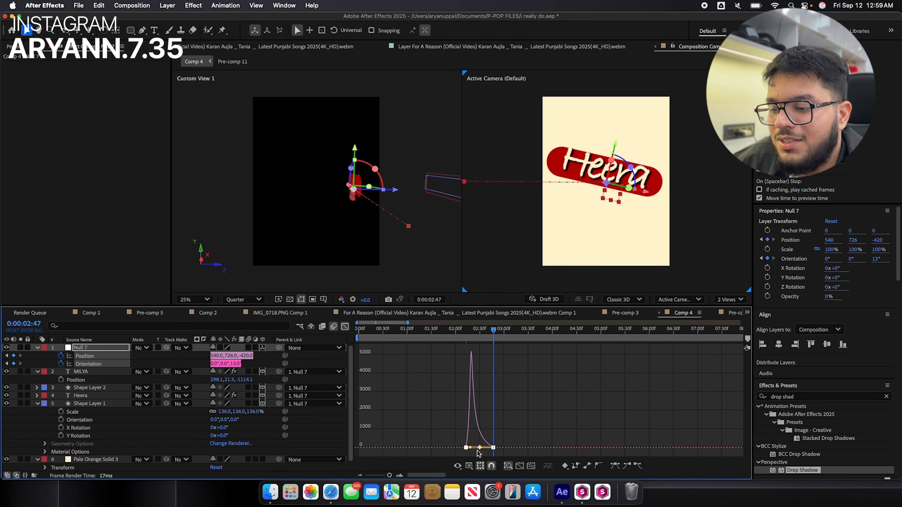
pyautogui.press('space')
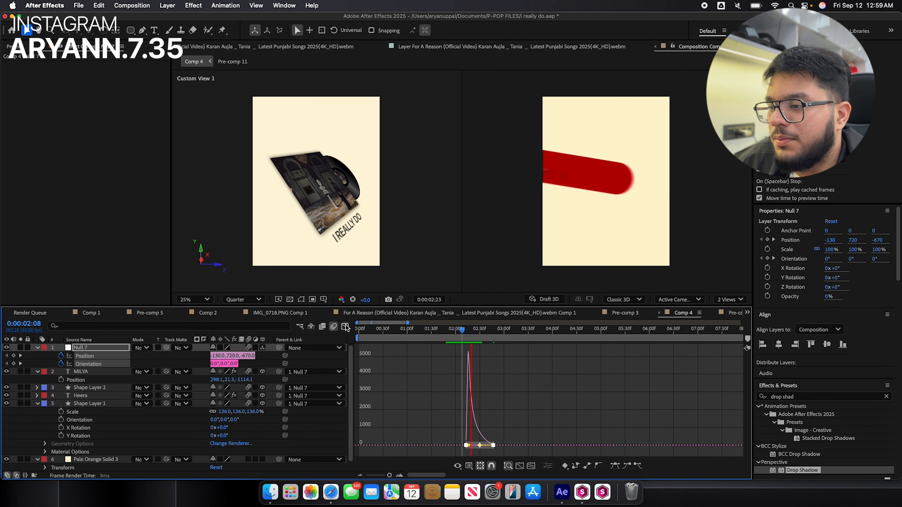
pyautogui.click(345, 326)
pyautogui.press('space')
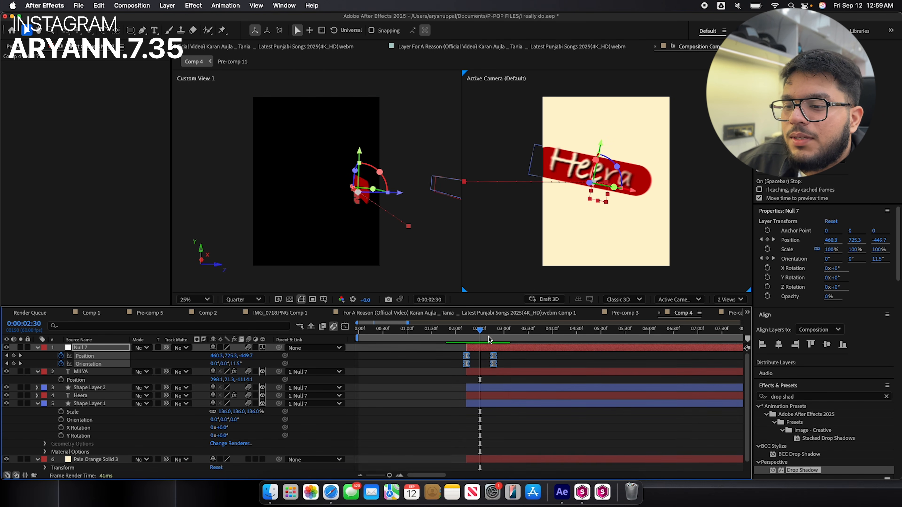
# Duplicate the null with fresh position and orientation keyframes at 0:00:02:40 instead of the copied ones, and parent the original null to it.
pyautogui.press('super+d')
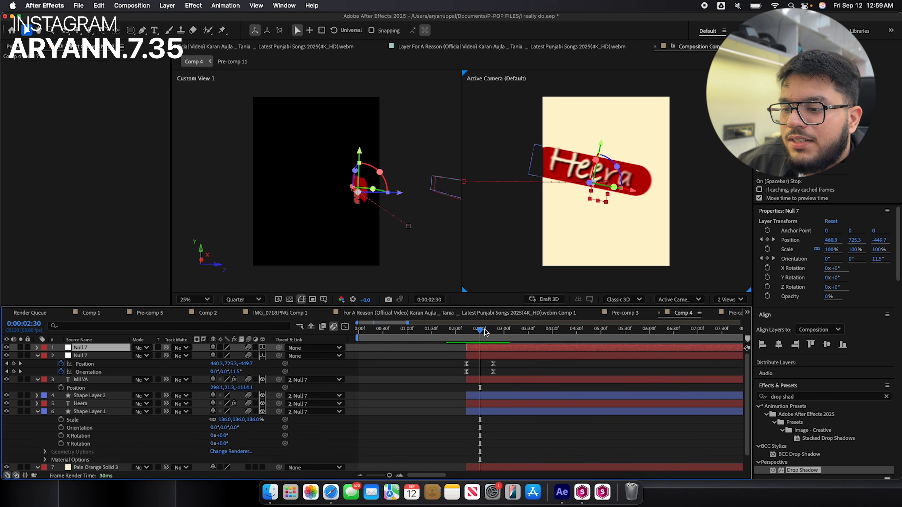
pyautogui.click(487, 331)
pyautogui.press('u')
pyautogui.click(61, 356)
pyautogui.click(61, 364)
pyautogui.click(61, 356)
pyautogui.moveTo(279, 371); pyautogui.dragTo(99, 348)
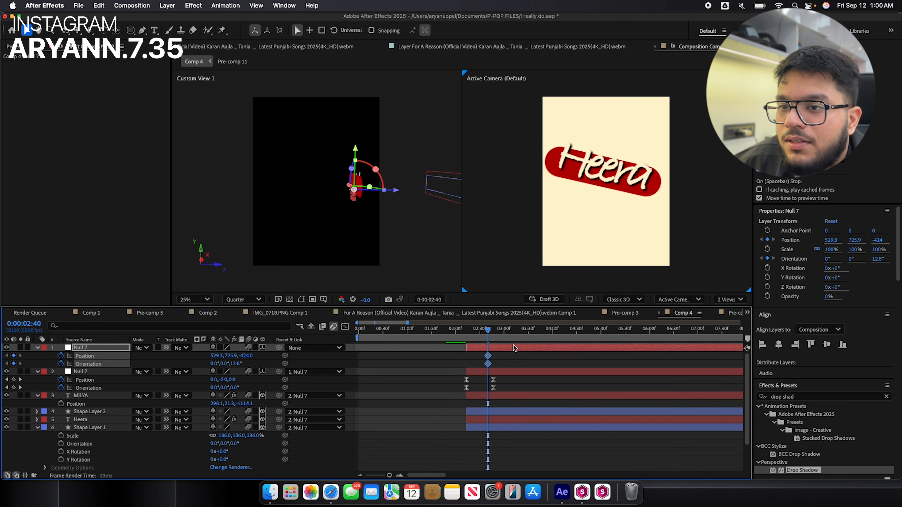
# Keyframe the top null at 0:00:03:22 with position about 219, 847, 666 and Z orientation 341.8° to frame MILYA, easing all its keyframes.
pyautogui.press('space')
pyautogui.moveTo(241, 356); pyautogui.dragTo(222, 363)
pyautogui.press('super+z')
pyautogui.moveTo(228, 360); pyautogui.dragTo(456, 343)
pyautogui.moveTo(541, 357); pyautogui.dragTo(444, 363)
pyautogui.press('F9')
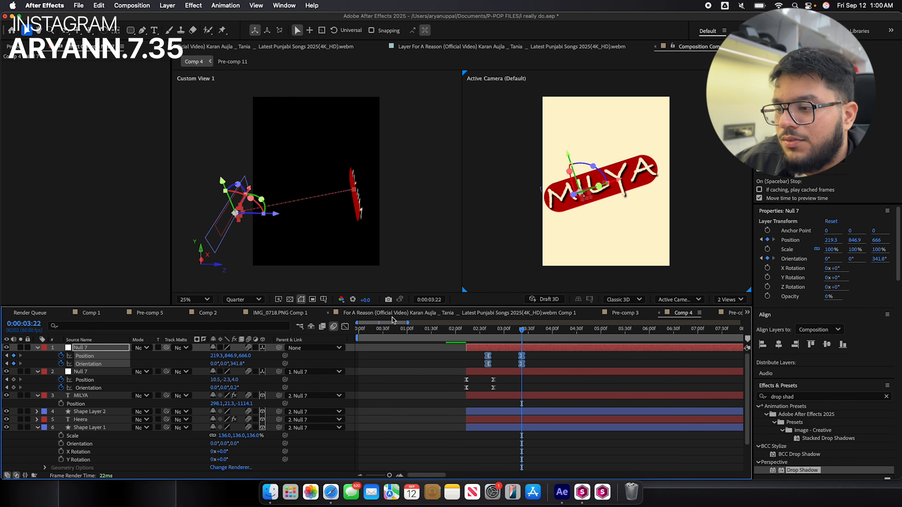
# Shape the speed graph of the top null's position and orientation keyframes to peak early with a long slowdown.
pyautogui.click(345, 327)
pyautogui.moveTo(525, 446); pyautogui.dragTo(496, 449)
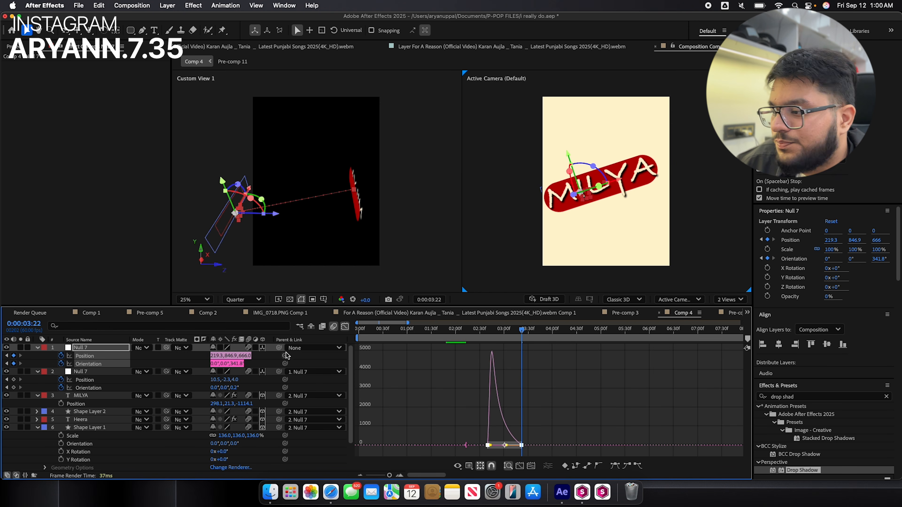
pyautogui.click(488, 339)
pyautogui.click(345, 327)
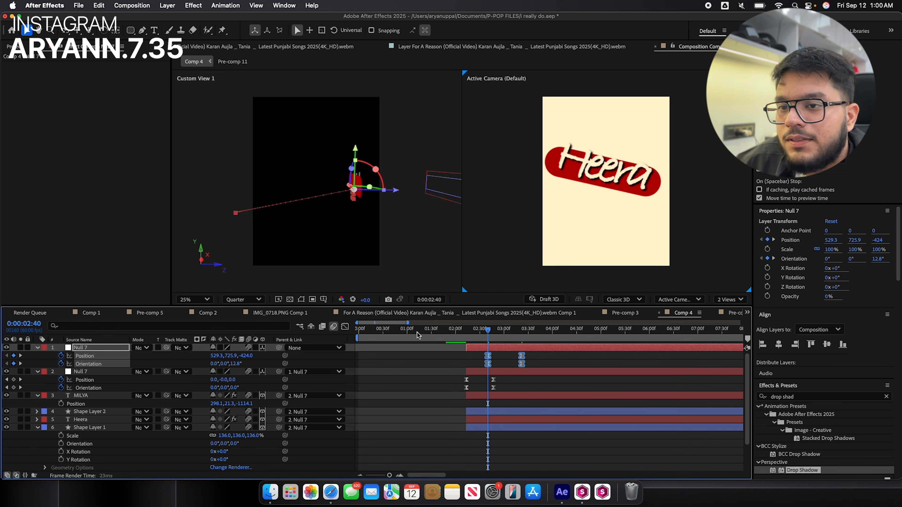
# Preview the null move from Heera to MILYA starting around 0:00:02:13, and save the project.
pyautogui.click(467, 332)
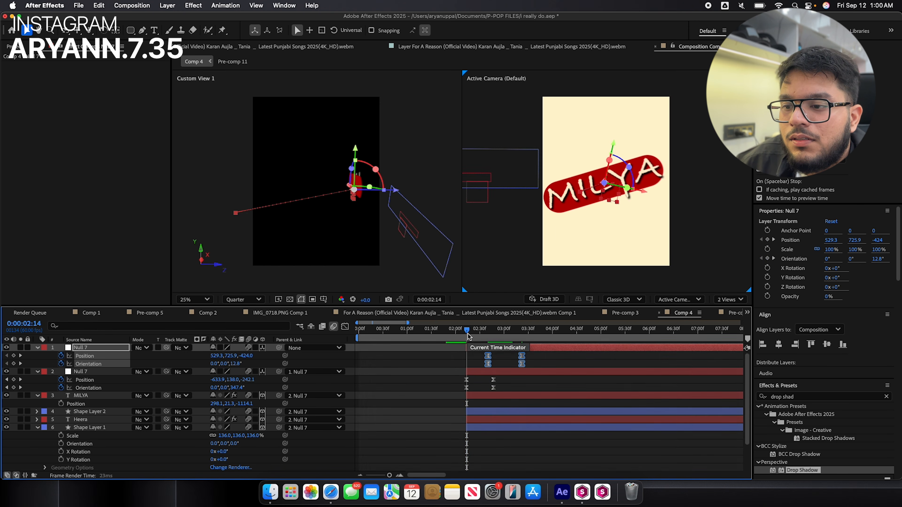
pyautogui.press('space')
pyautogui.press('space')
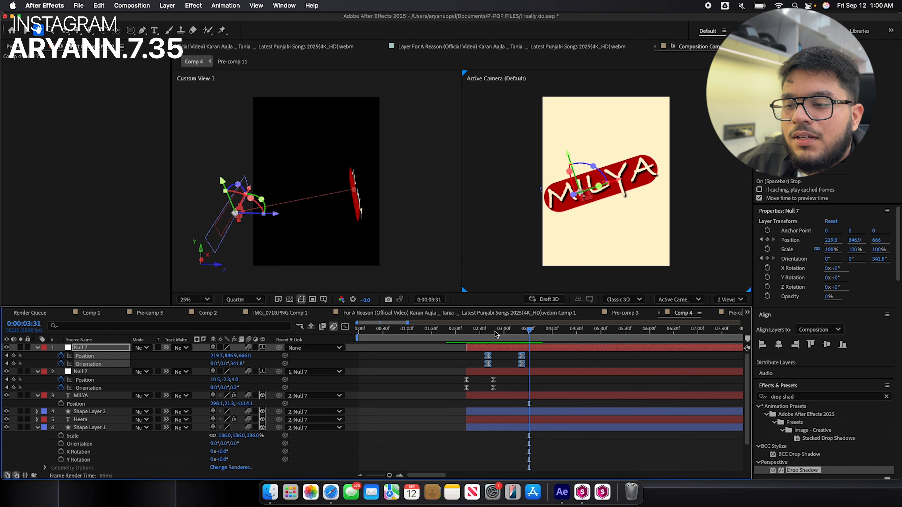
pyautogui.click(465, 333)
pyautogui.press('space')
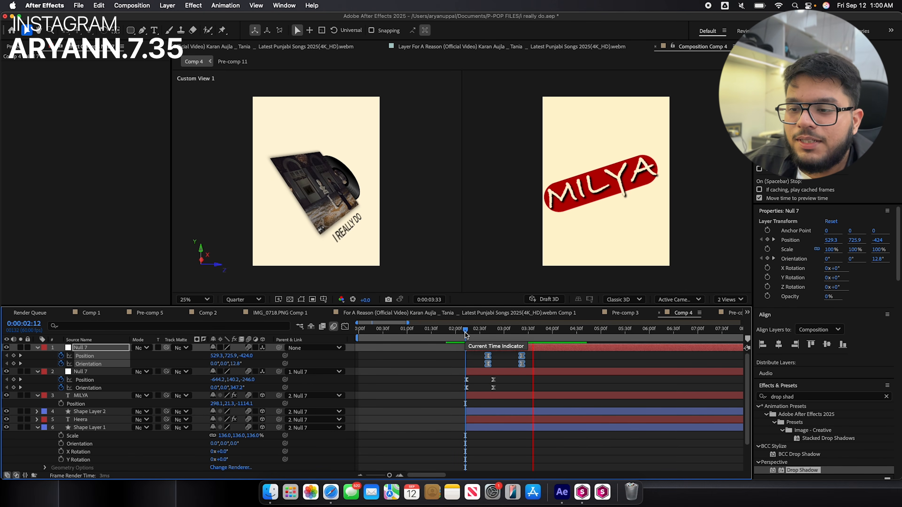
pyautogui.press('space')
pyautogui.click(469, 334)
pyautogui.press('super+s')
pyautogui.press('space')
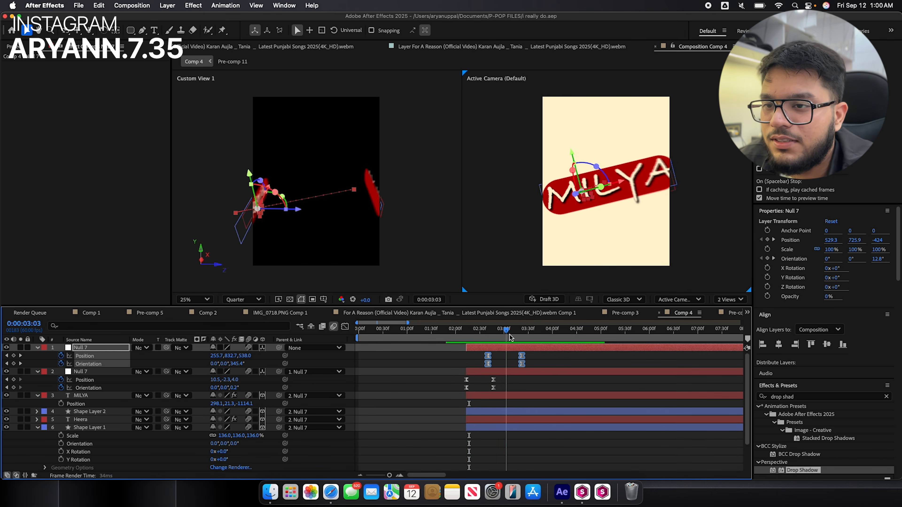
pyautogui.press('space')
# Go to the music player scene in Comp 1, open its nested IMG_0718.PNG Comp 1, and return to that comp's start.
pyautogui.click(168, 317)
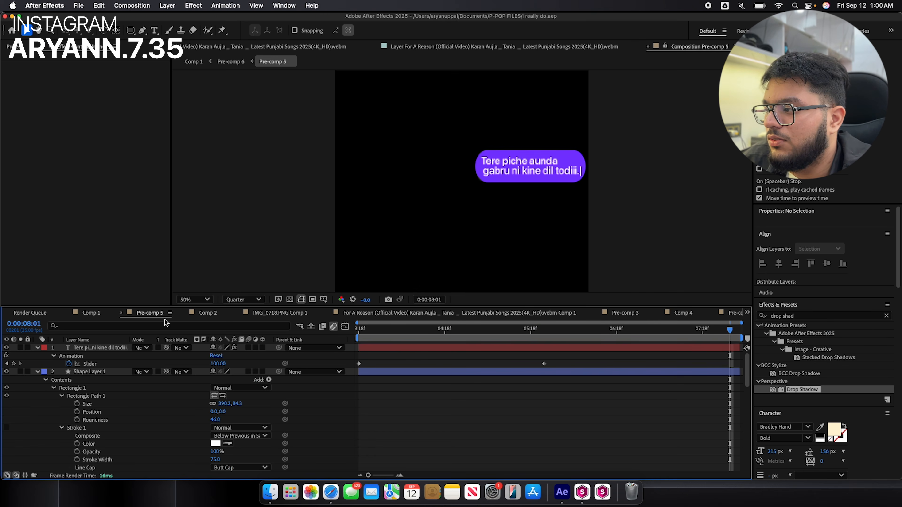
pyautogui.click(79, 314)
pyautogui.moveTo(509, 341); pyautogui.dragTo(539, 361)
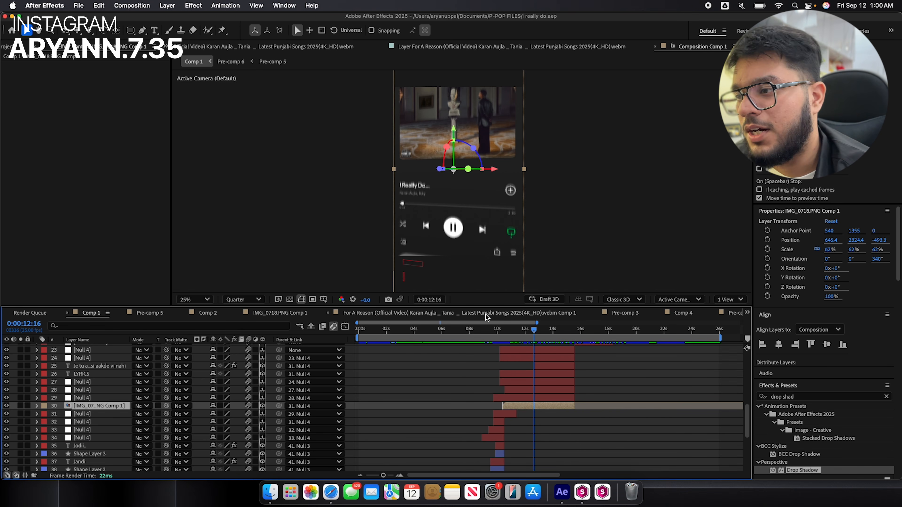
pyautogui.doubleClick(514, 405)
pyautogui.moveTo(377, 331); pyautogui.dragTo(351, 336)
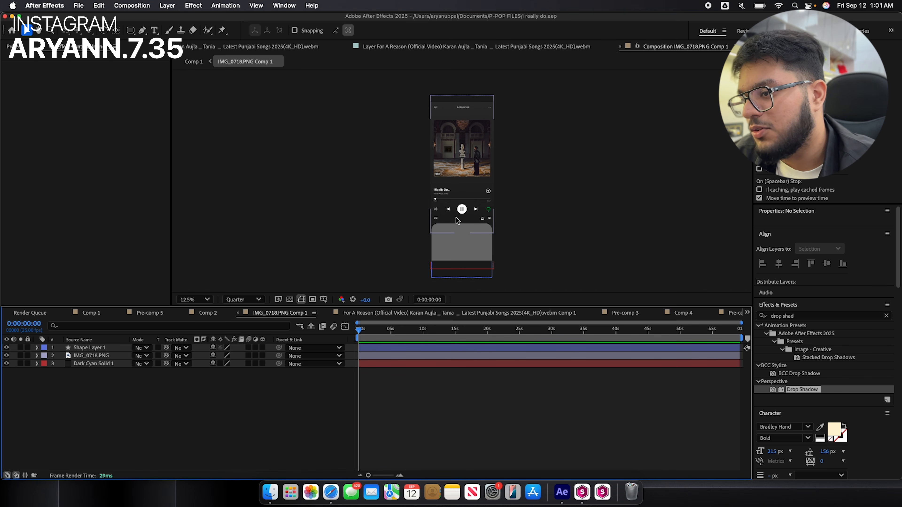
# Try moving the grey rounded rectangle below the player and hiding the Dark Cyan Solid 1 background, restoring both.
pyautogui.moveTo(450, 251); pyautogui.dragTo(447, 288)
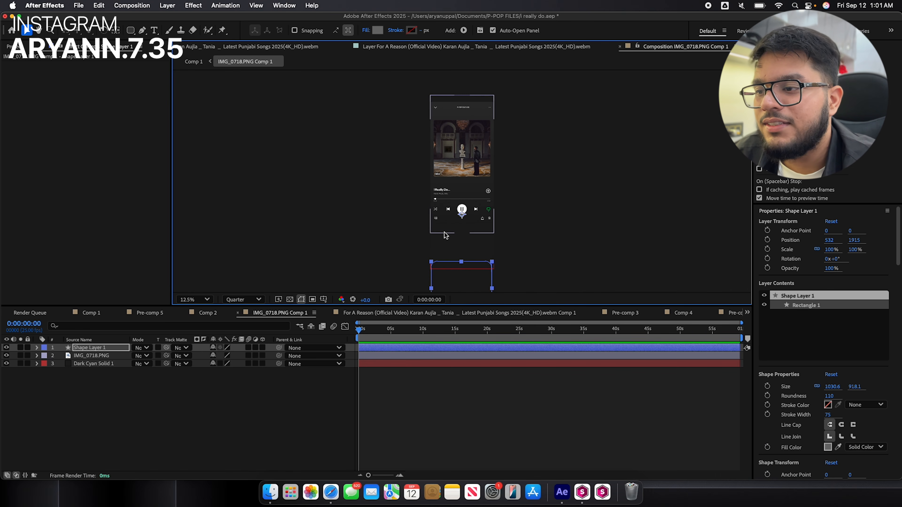
pyautogui.scroll(3, 481, 242)
pyautogui.scroll(-2, 479, 214)
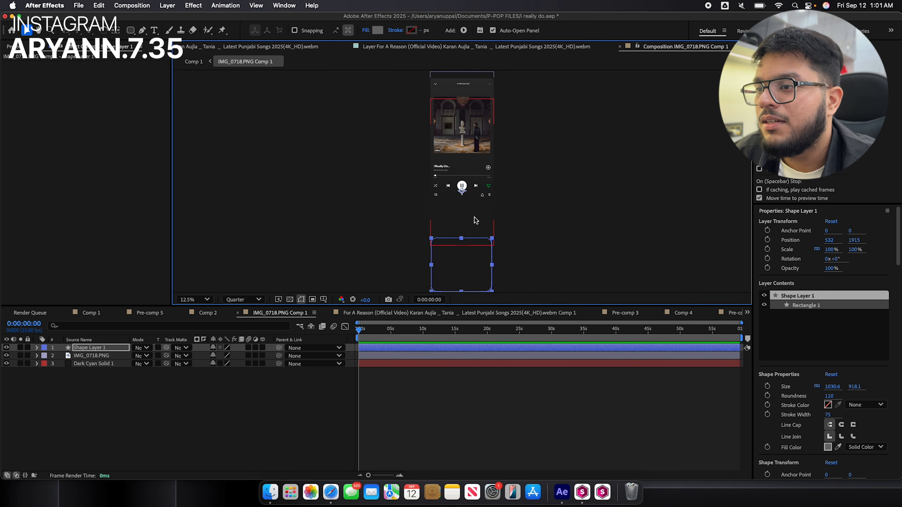
pyautogui.press('.')
pyautogui.click(7, 363)
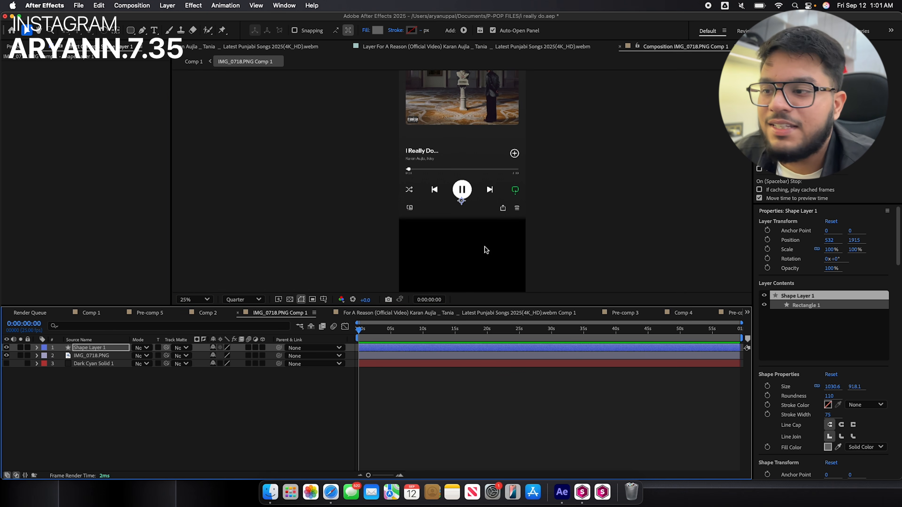
pyautogui.click(7, 364)
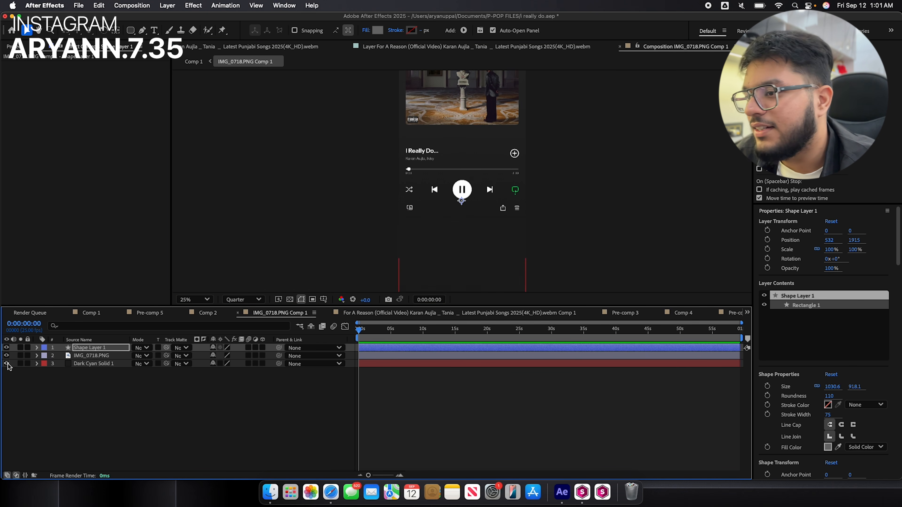
pyautogui.press(',')
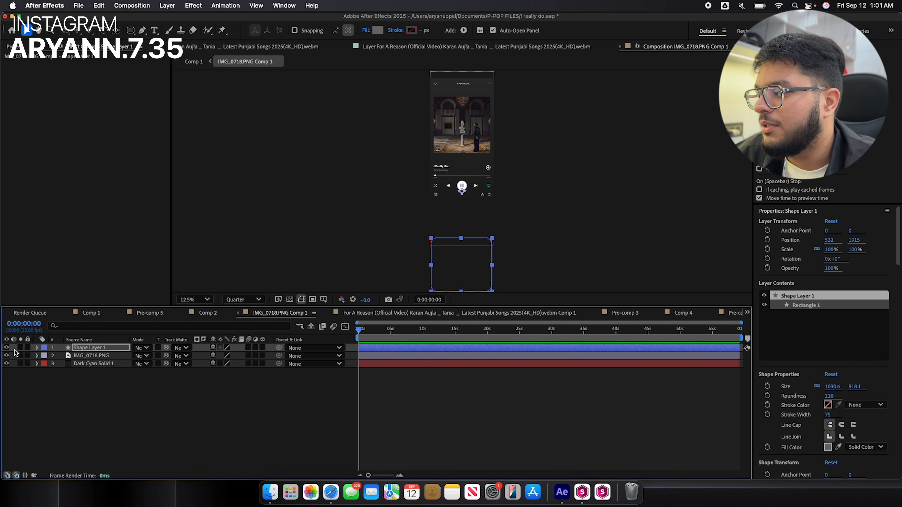
pyautogui.press('super+z')
pyautogui.press('super+z')
pyautogui.press('super+z')
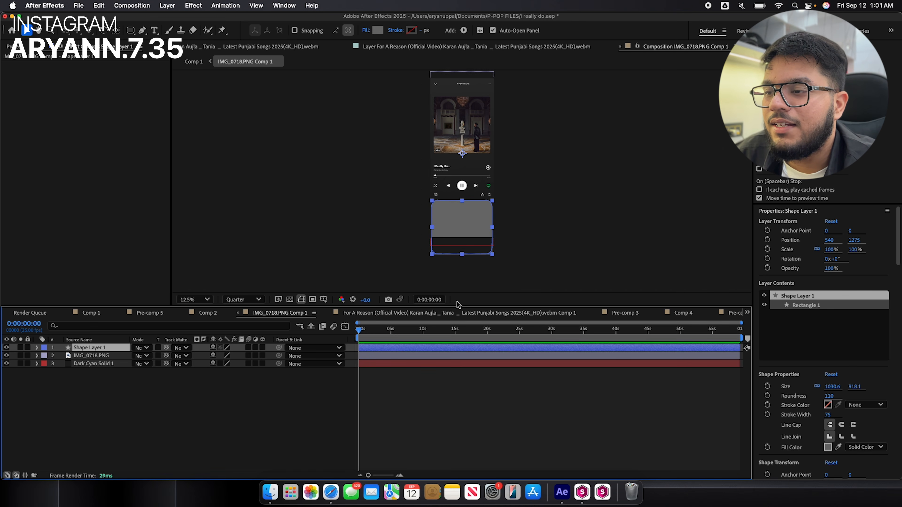
# Save the project and review Comp 1 from the player and typed lyrics scene through to the Instagram scene at 0:00:16:09.
pyautogui.click(426, 374)
pyautogui.press('super+s')
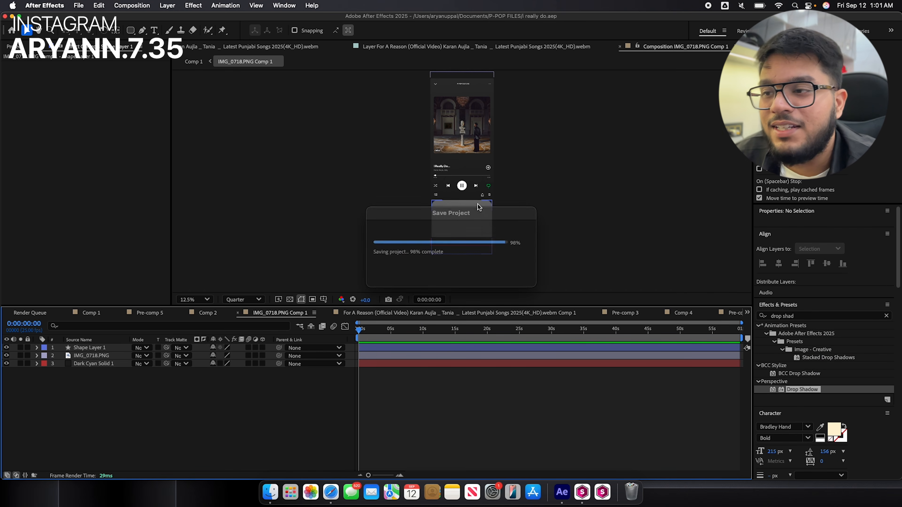
pyautogui.click(92, 314)
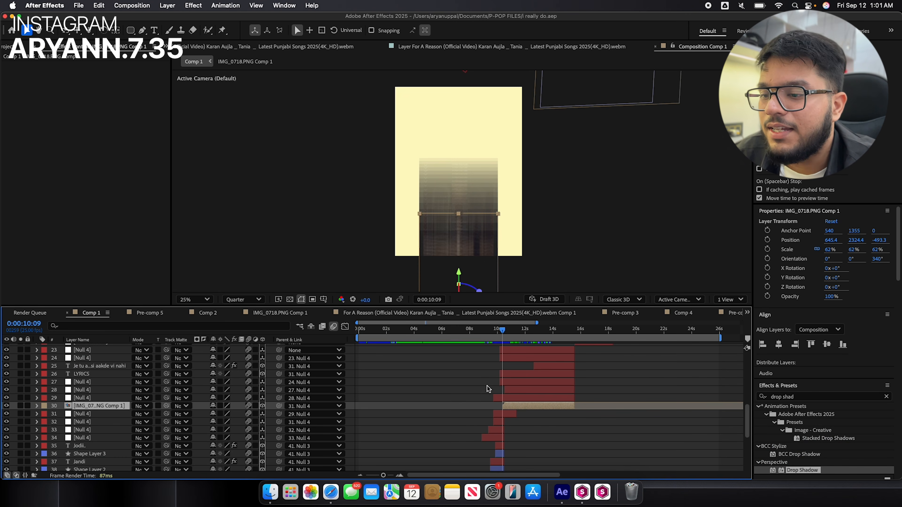
pyautogui.click(514, 399)
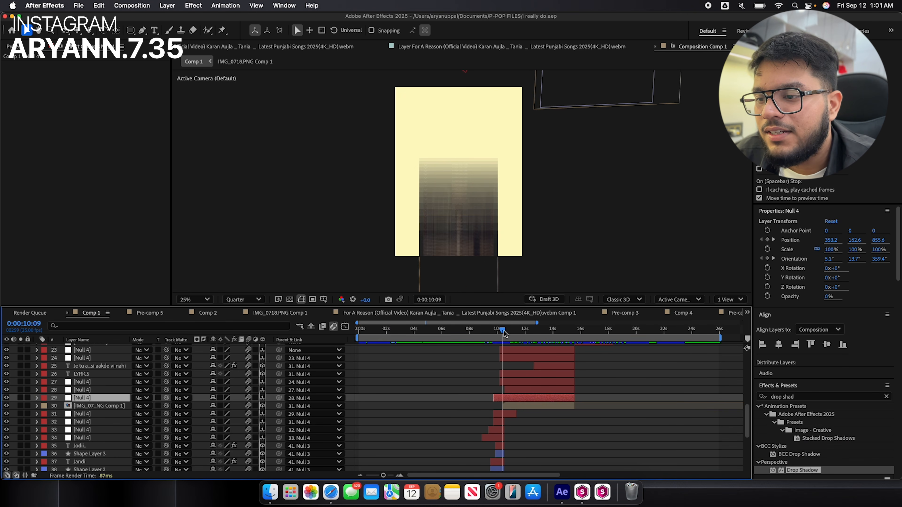
pyautogui.moveTo(504, 333); pyautogui.dragTo(540, 344)
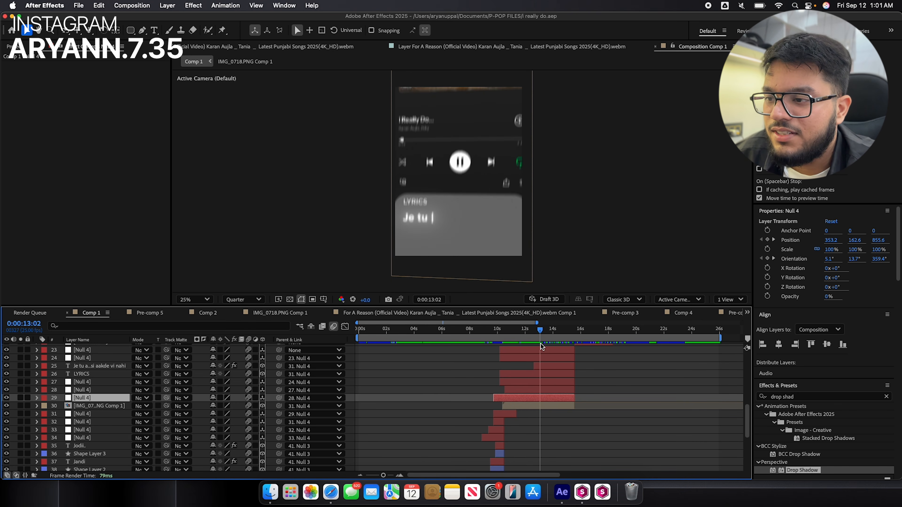
pyautogui.click(541, 366)
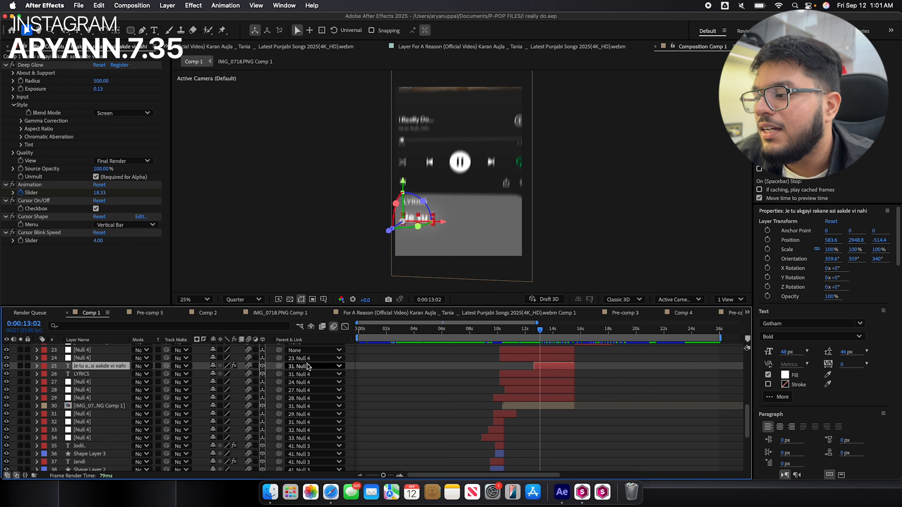
pyautogui.moveTo(540, 335); pyautogui.dragTo(572, 333)
pyautogui.press('super+z')
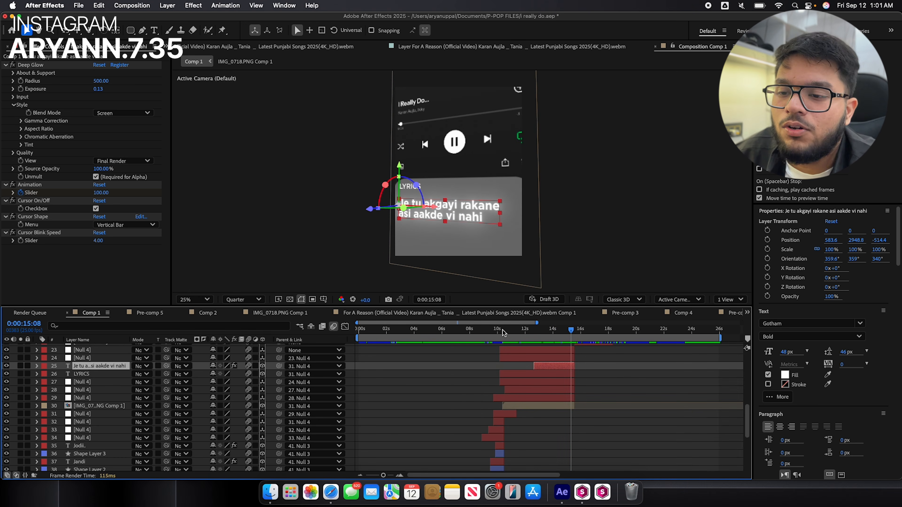
pyautogui.scroll(1, 592, 385)
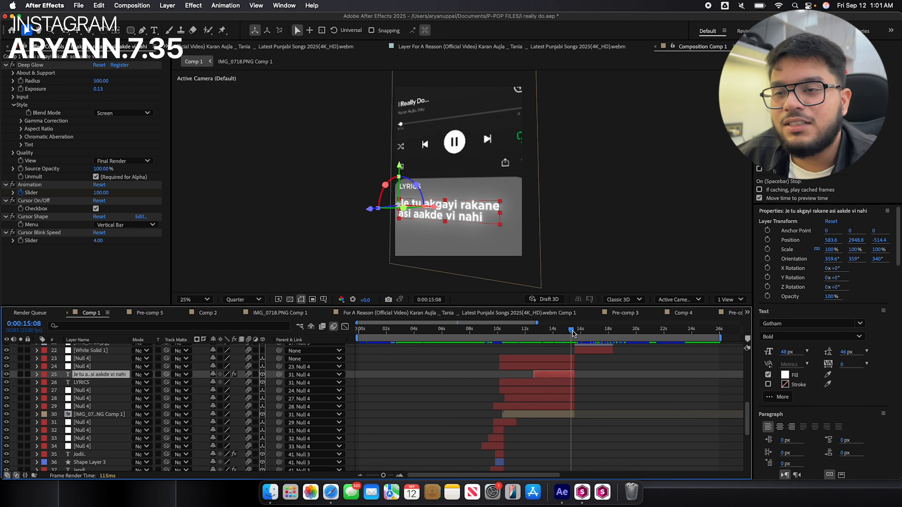
pyautogui.moveTo(572, 334); pyautogui.dragTo(586, 336)
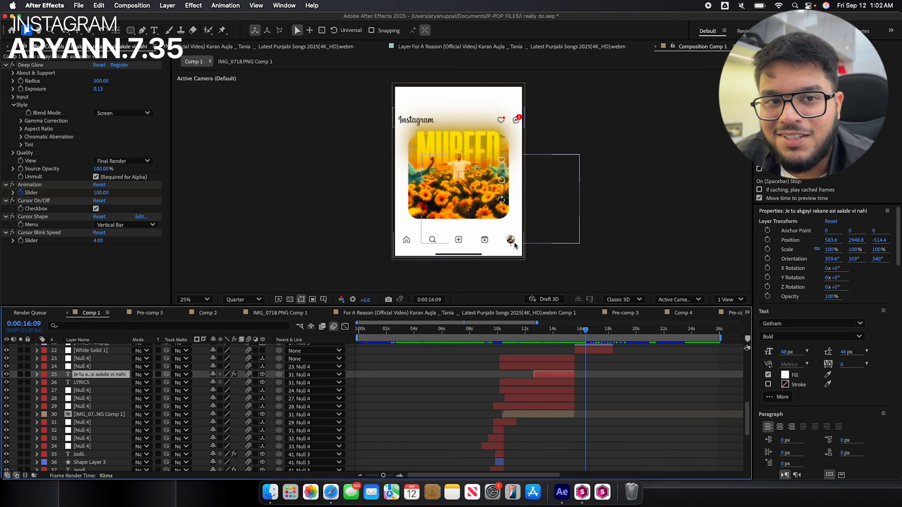
# Examine the nested For A Reason video comp from 0:00:15:14, checking Pre-comp 8's mask with Inverted switched off and back on.
pyautogui.scroll(4, 588, 371)
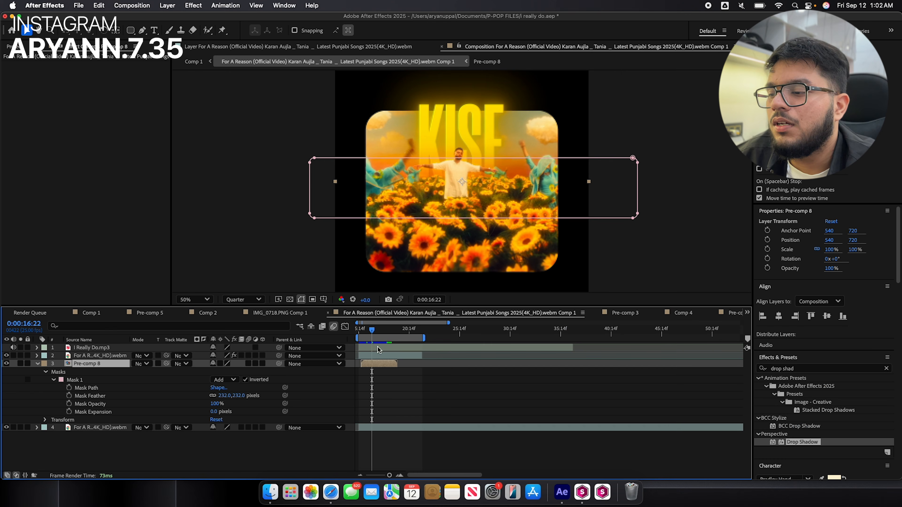
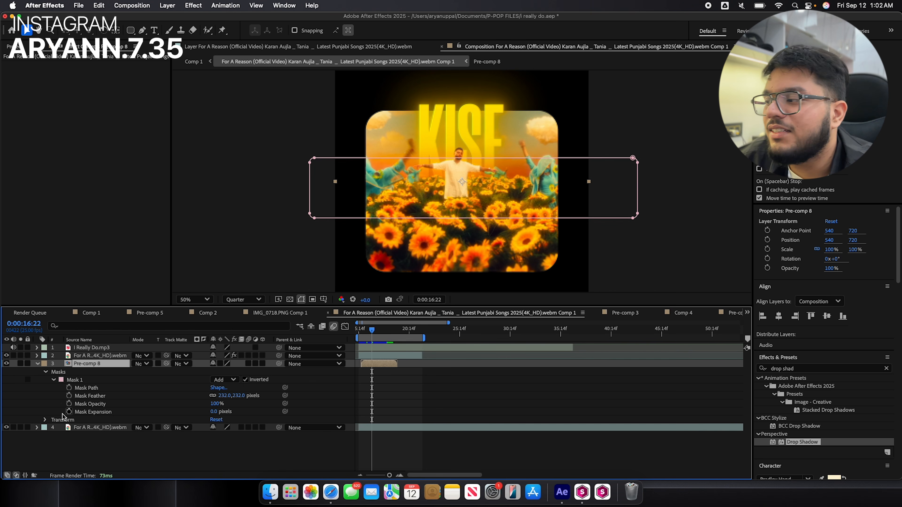
pyautogui.click(245, 380)
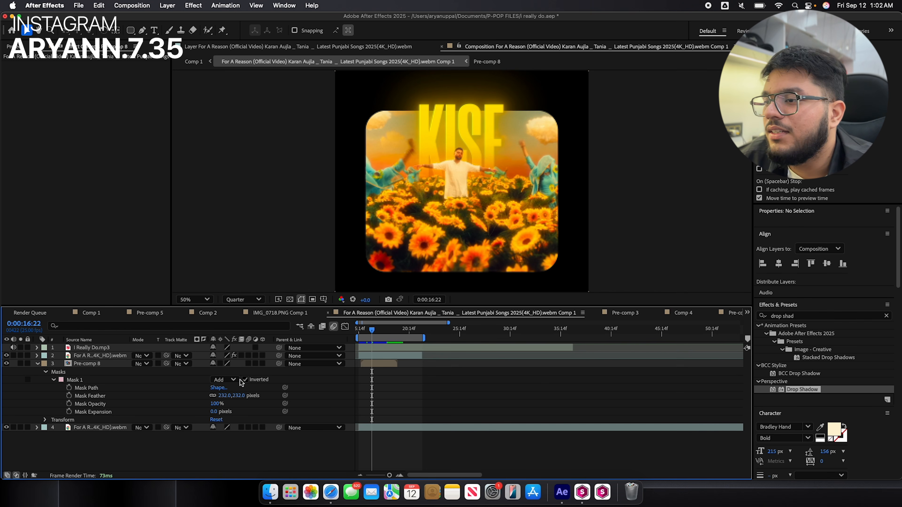
pyautogui.click(245, 380)
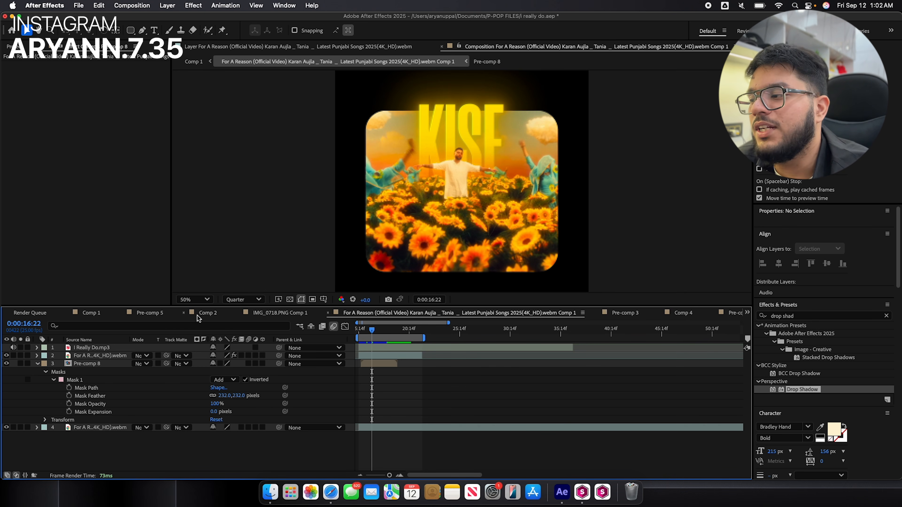
pyautogui.click(93, 313)
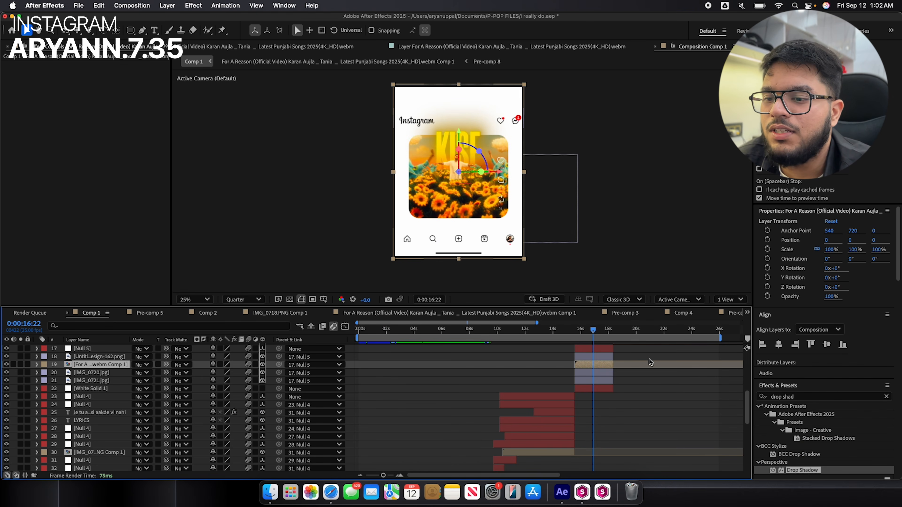
pyautogui.doubleClick(609, 363)
pyautogui.moveTo(370, 336); pyautogui.dragTo(252, 327)
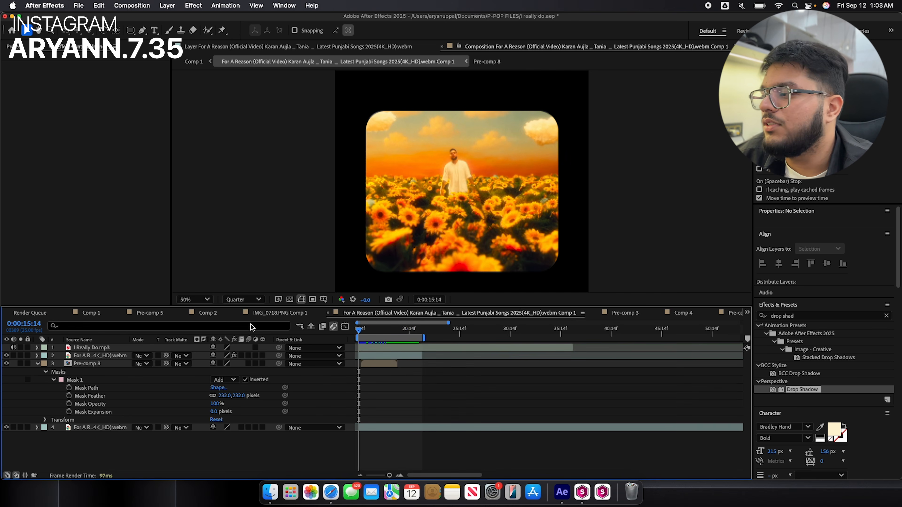
# Return to Comp 1's first frame and look over its full layer stack up to the first layer.
pyautogui.click(101, 312)
pyautogui.moveTo(575, 331); pyautogui.dragTo(297, 383)
pyautogui.press('super+a')
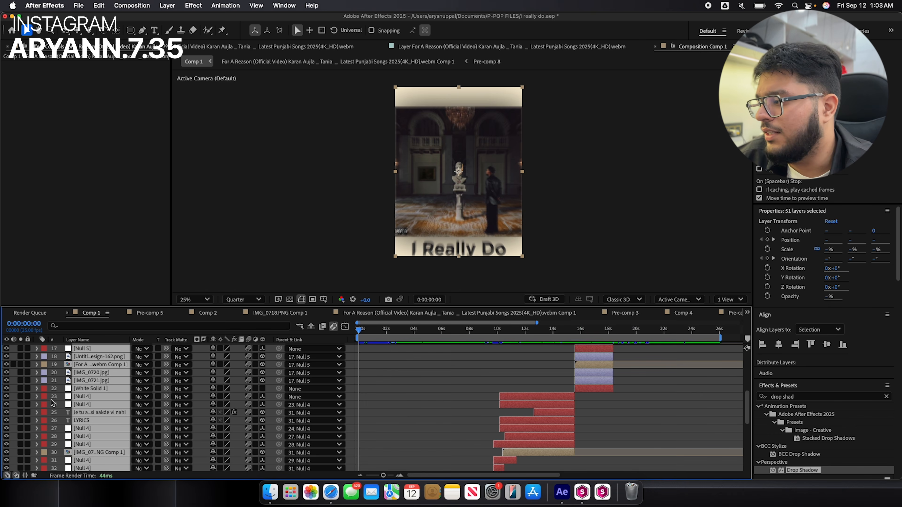
pyautogui.click(415, 415)
pyautogui.scroll(5, 412, 413)
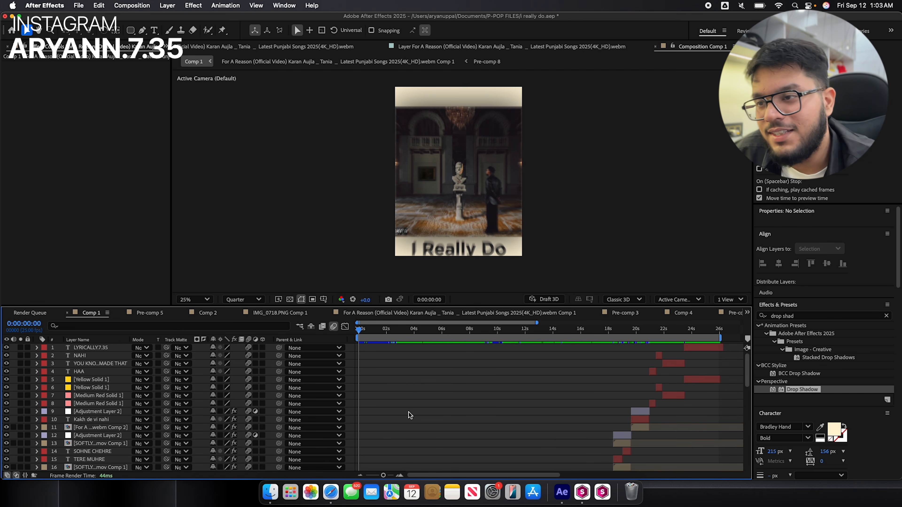